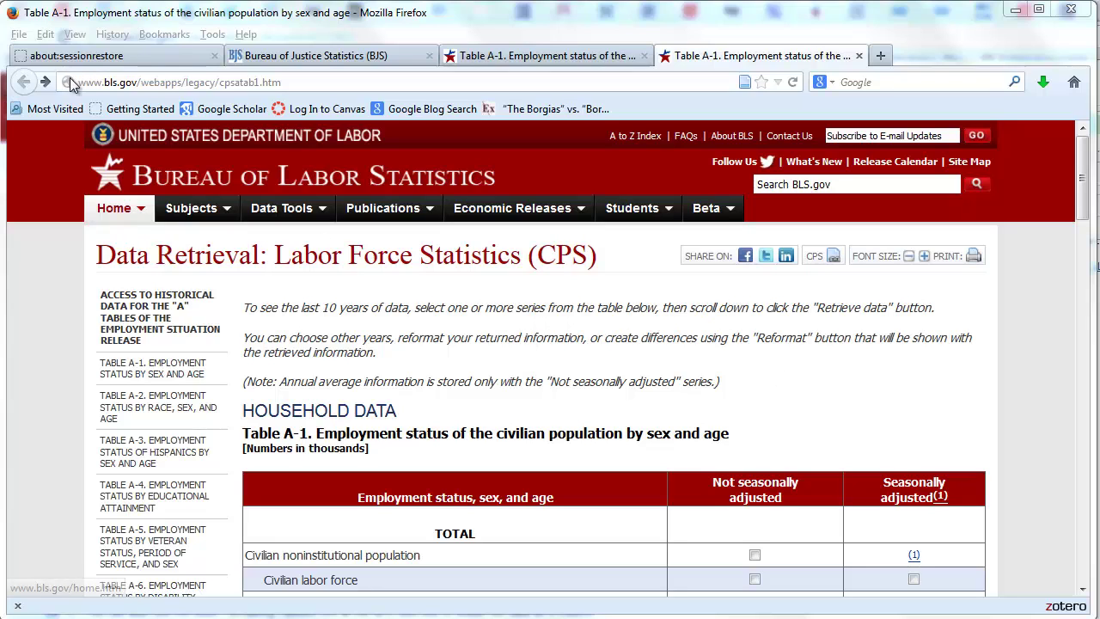
Step: Tick the Not seasonally adjusted unemployment rate in Table A-1 and retrieve both series
left_click_drag(76, 84, 301, 85)
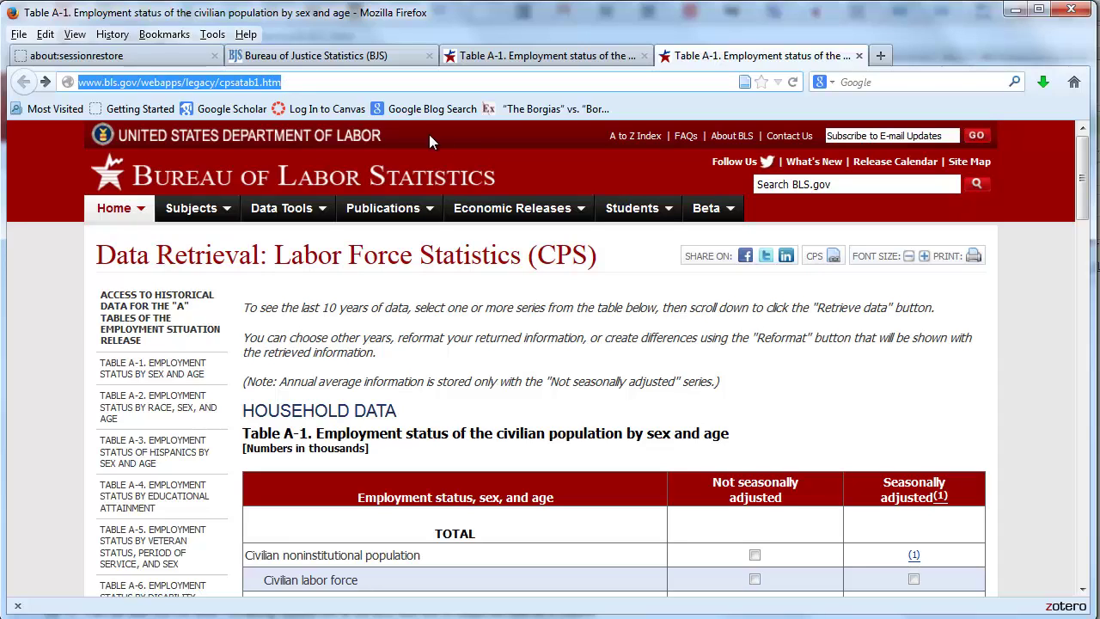
scroll(956, 542, "down", 4)
scroll(956, 544, "down", 3)
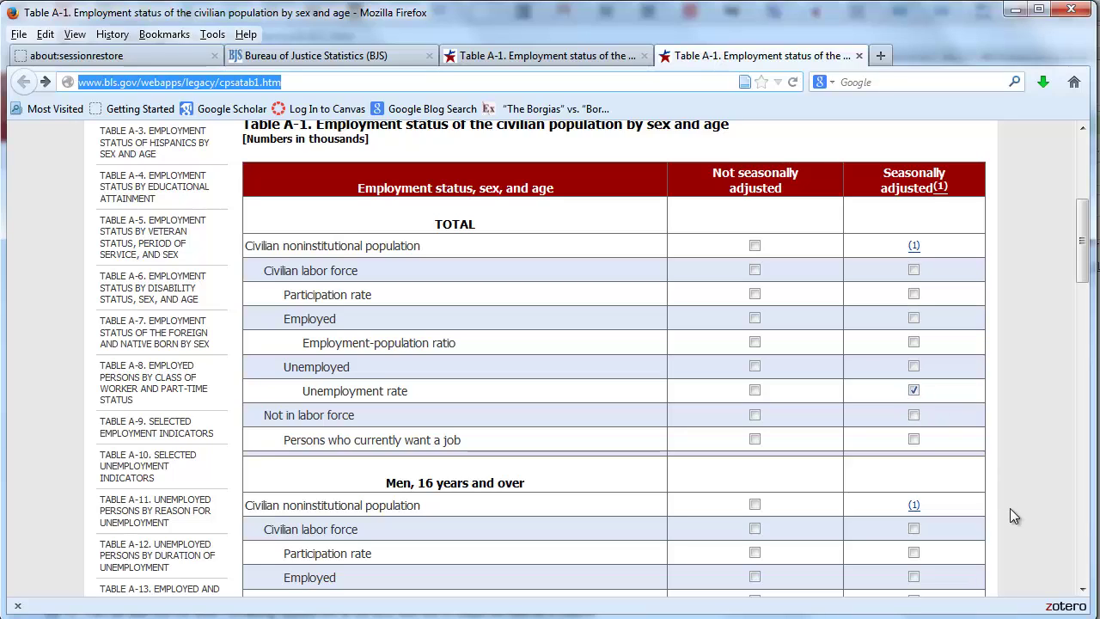
left_click(755, 391)
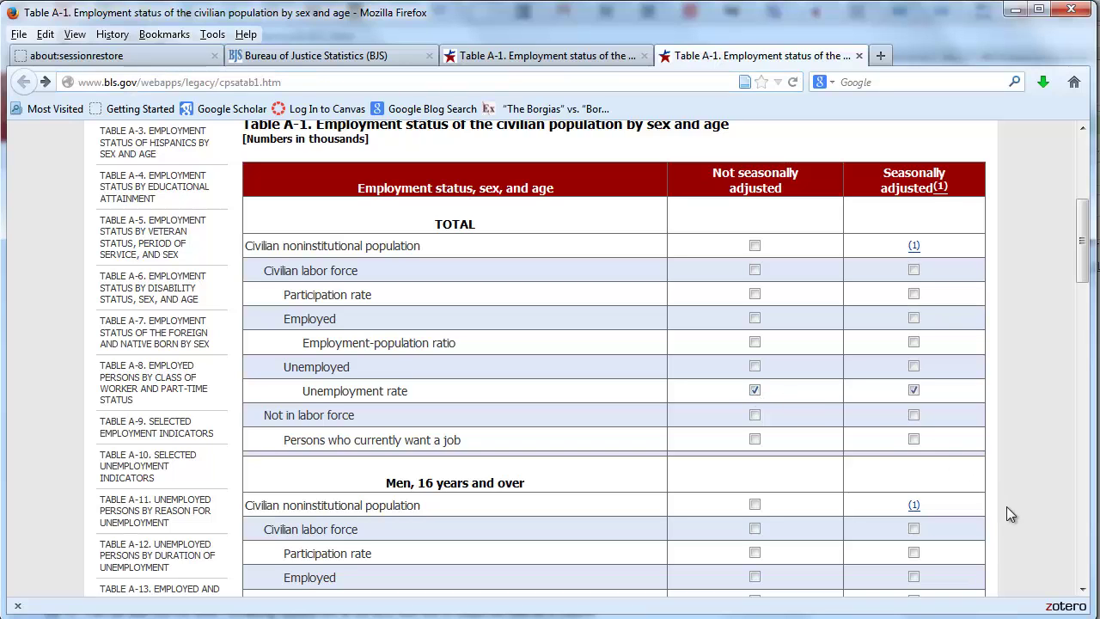
scroll(1007, 508, "down", 20)
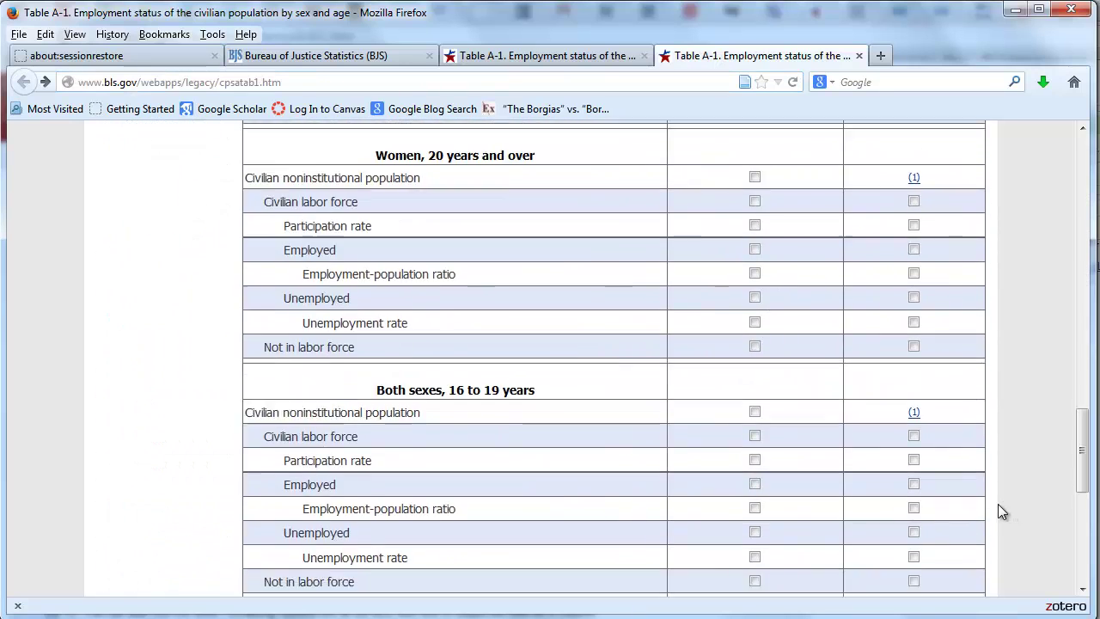
scroll(999, 504, "down", 5)
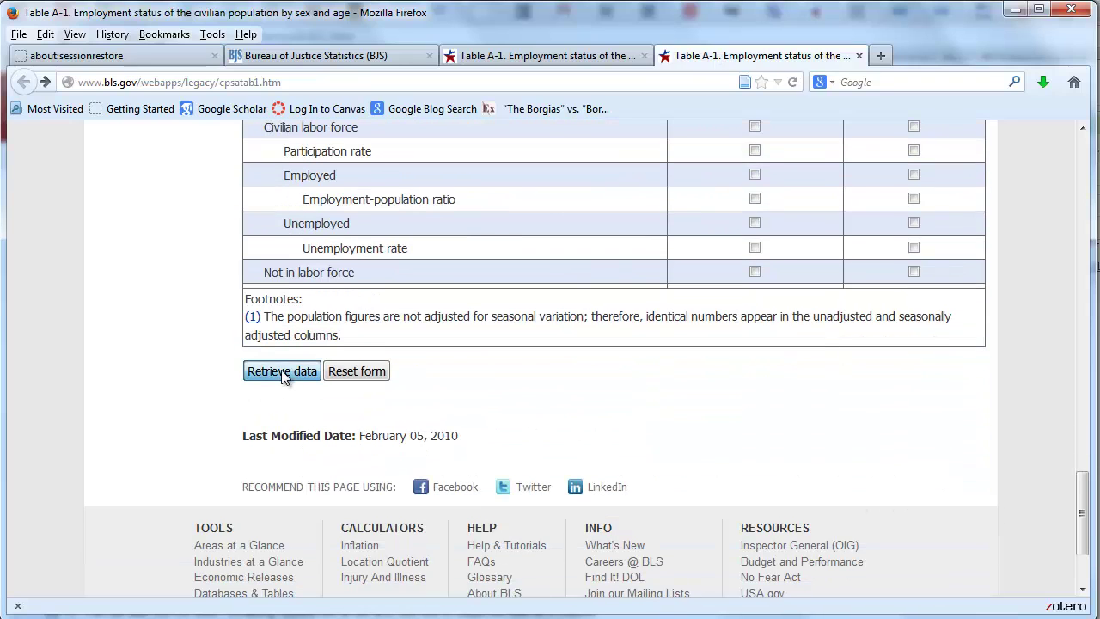
left_click(281, 372)
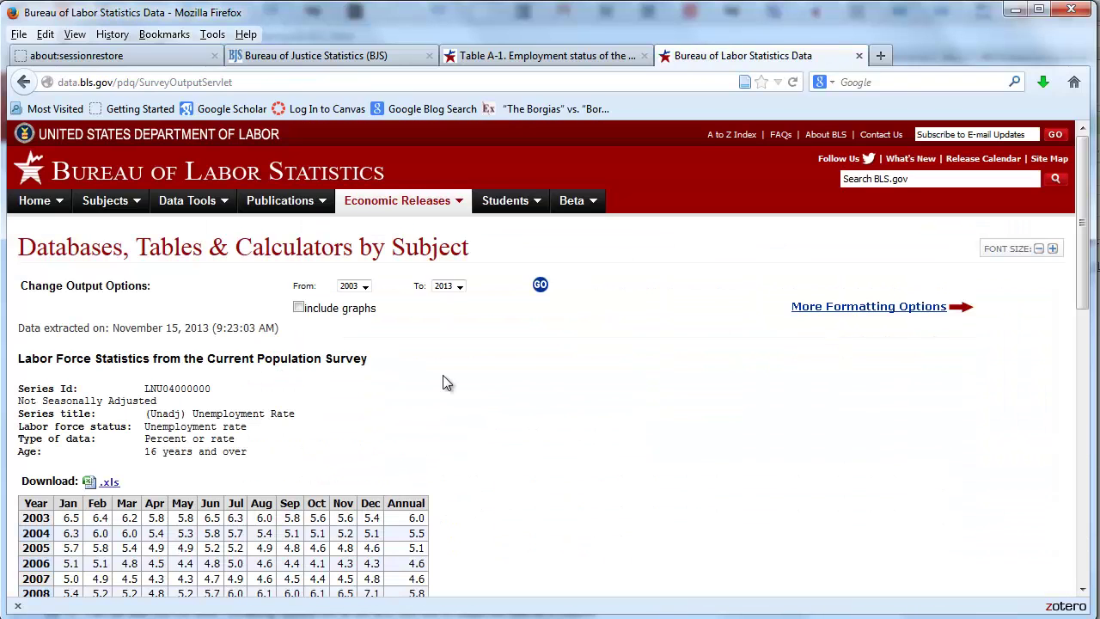
Step: Scroll to the LNU04000000 unemployment table and highlight its series description details
scroll(443, 374, "down", 2)
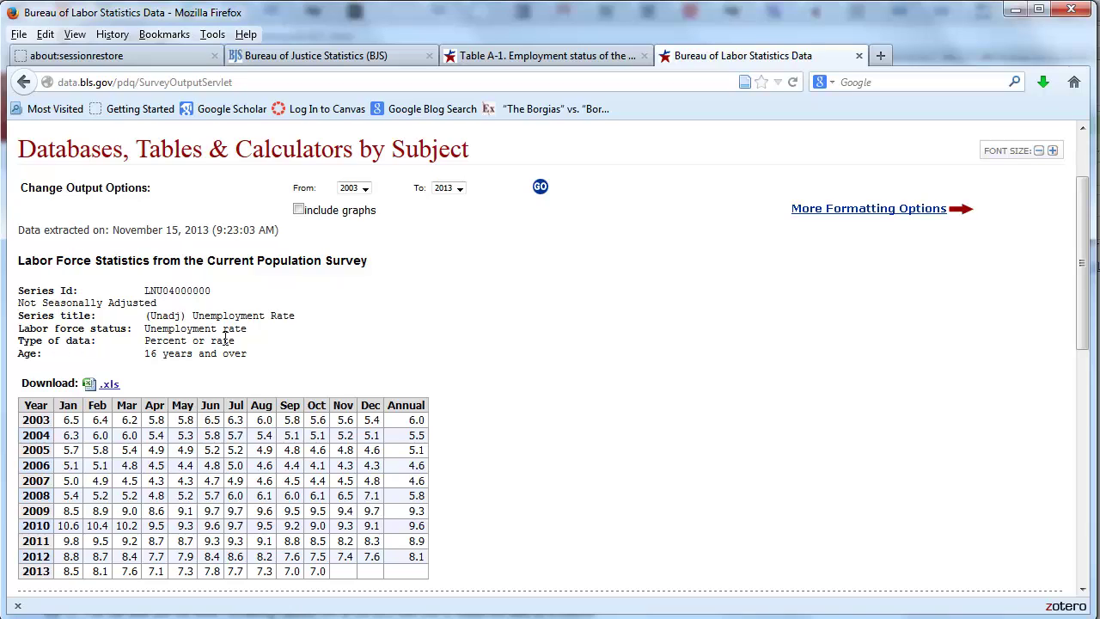
left_click_drag(270, 361, 49, 281)
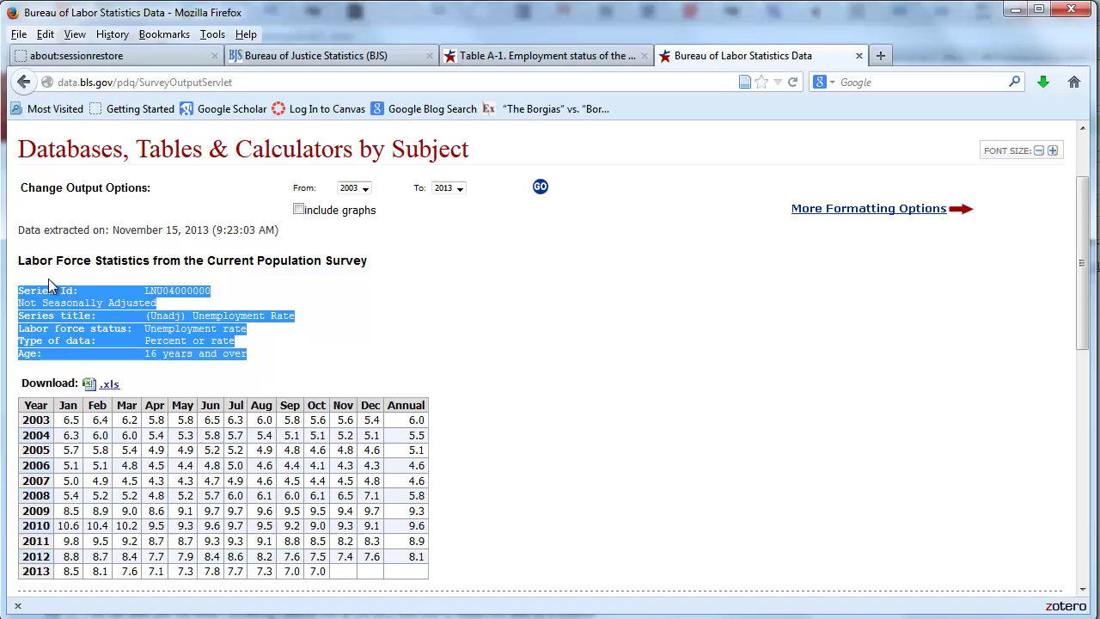
Step: Retrieve both series as tab-delimited text output in a multi-series table
left_click(813, 214)
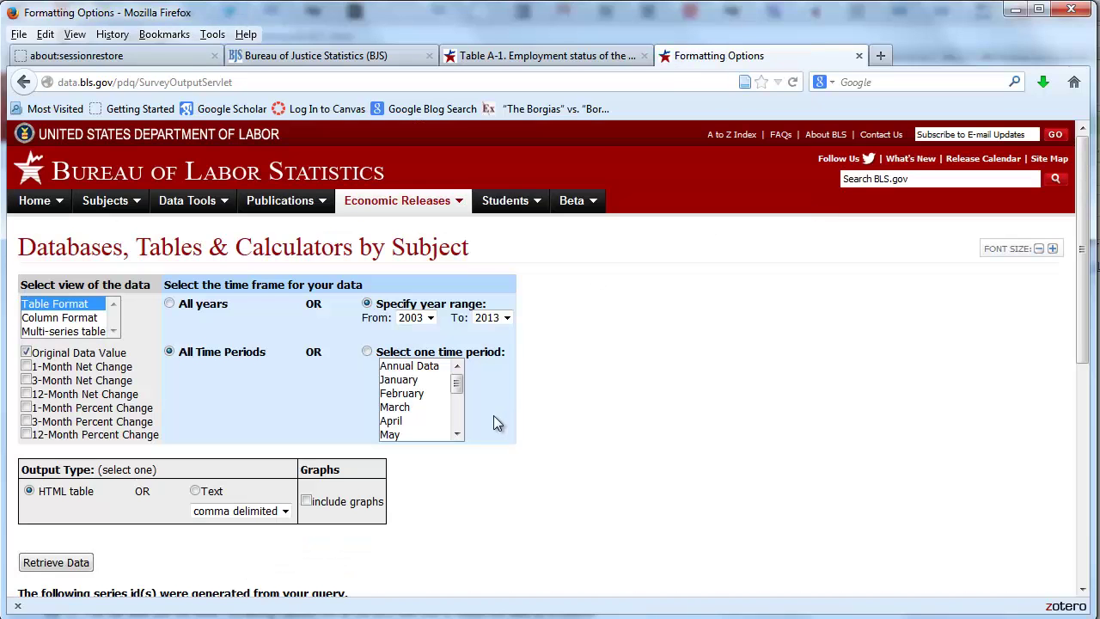
left_click(196, 491)
left_click(285, 510)
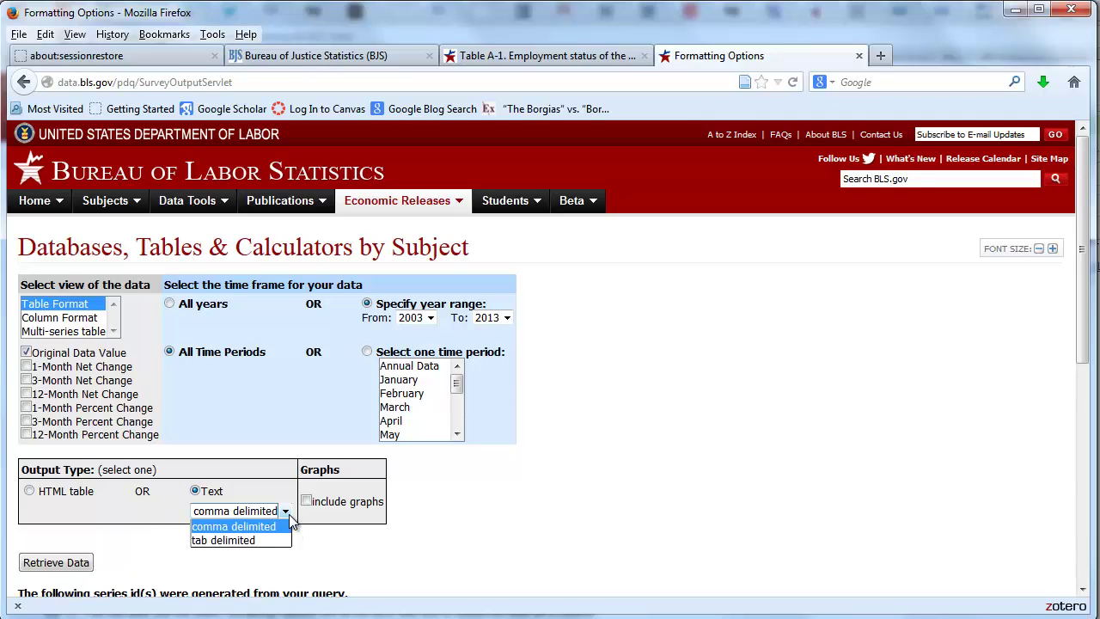
left_click(256, 540)
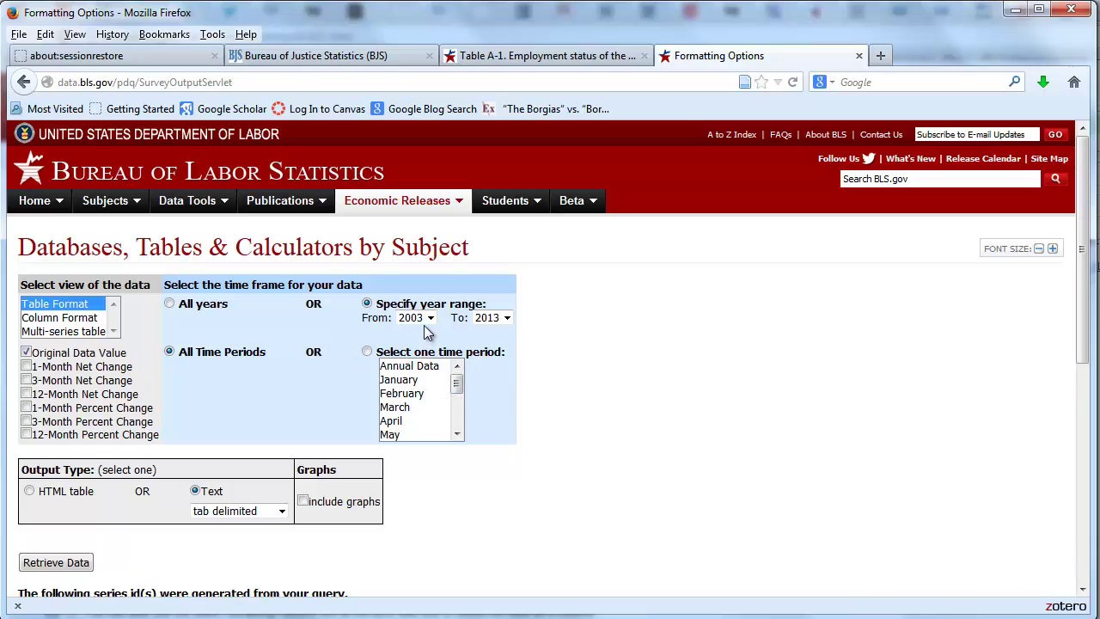
left_click(81, 331)
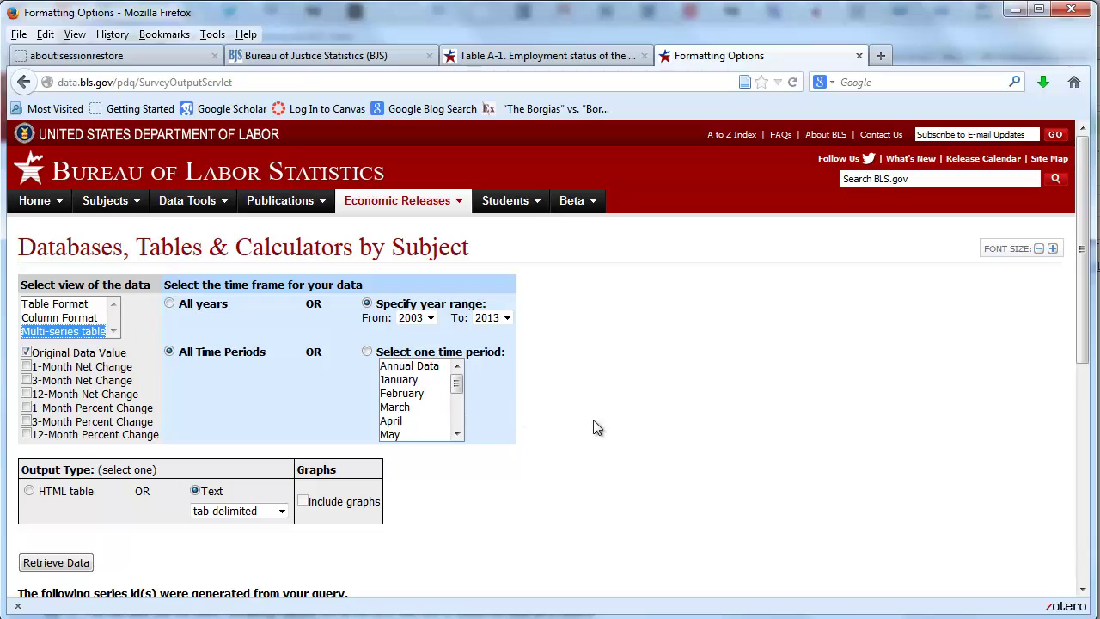
scroll(688, 457, "down", 2)
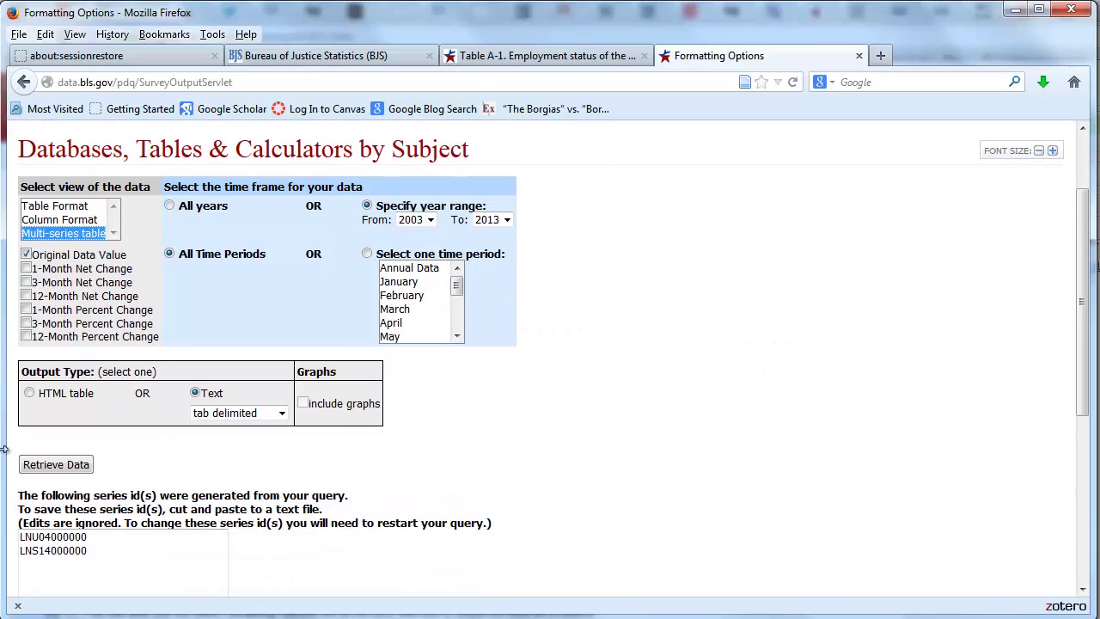
left_click(61, 464)
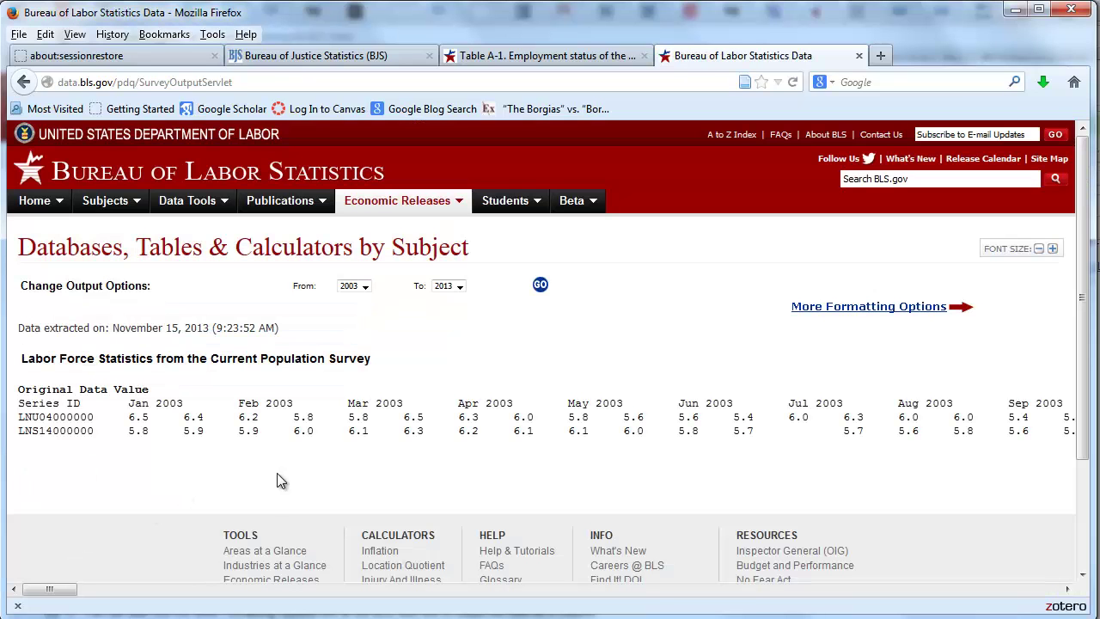
Step: Retrieve both series again in column format as comma-delimited text
left_click(894, 317)
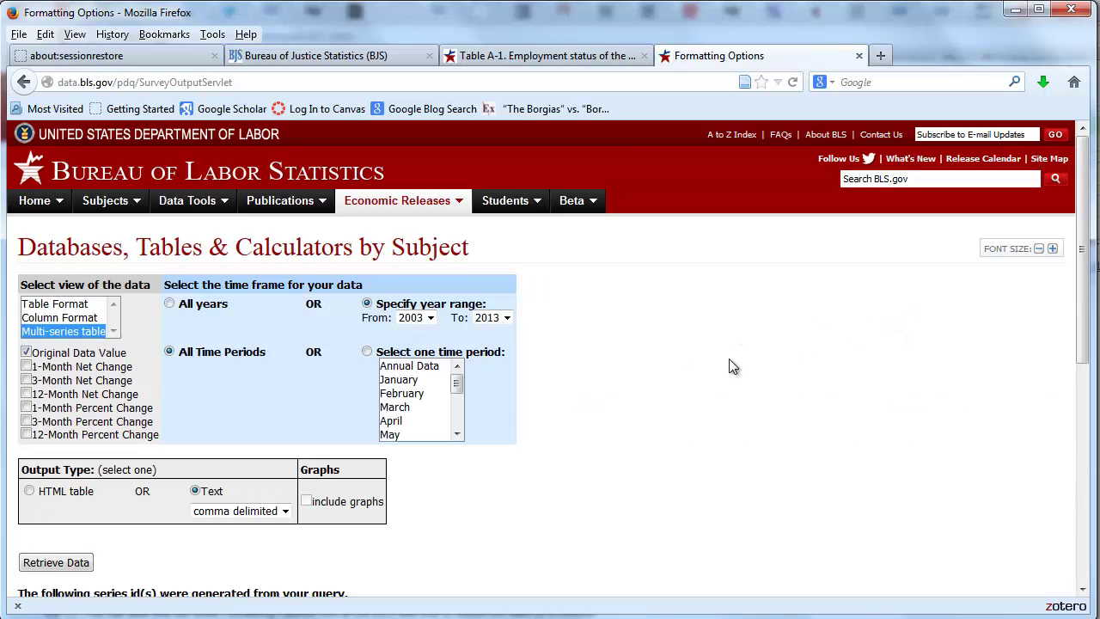
left_click(39, 318)
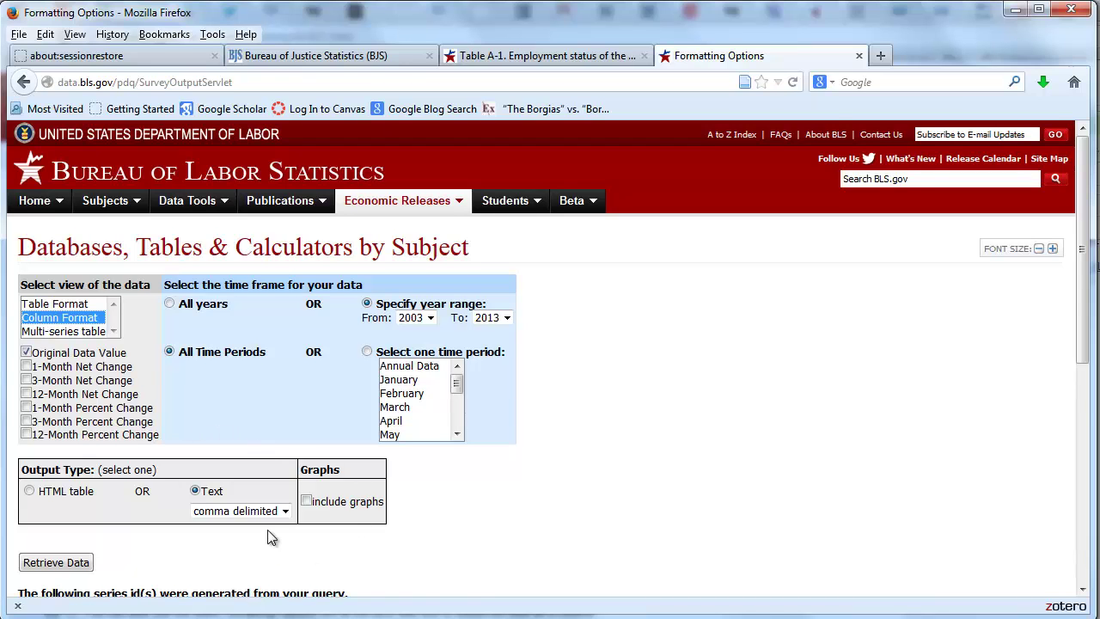
scroll(267, 530, "down", 2)
left_click(55, 465)
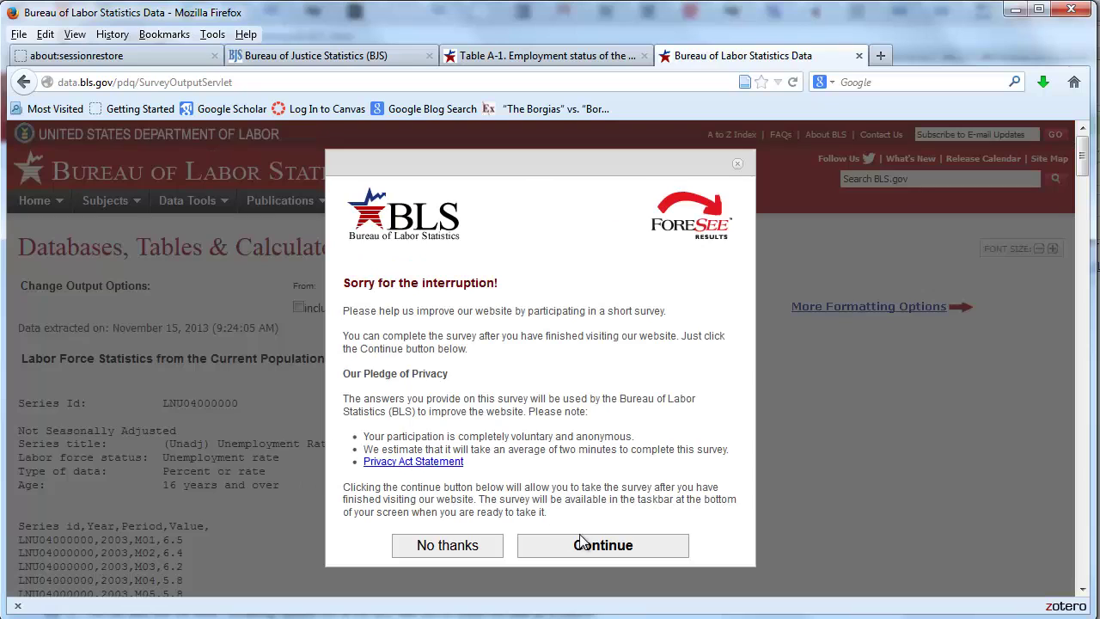
Step: Decline the survey invitation and scroll through the comma-separated listing
left_click(478, 546)
scroll(443, 507, "down", 4)
scroll(447, 511, "down", 20)
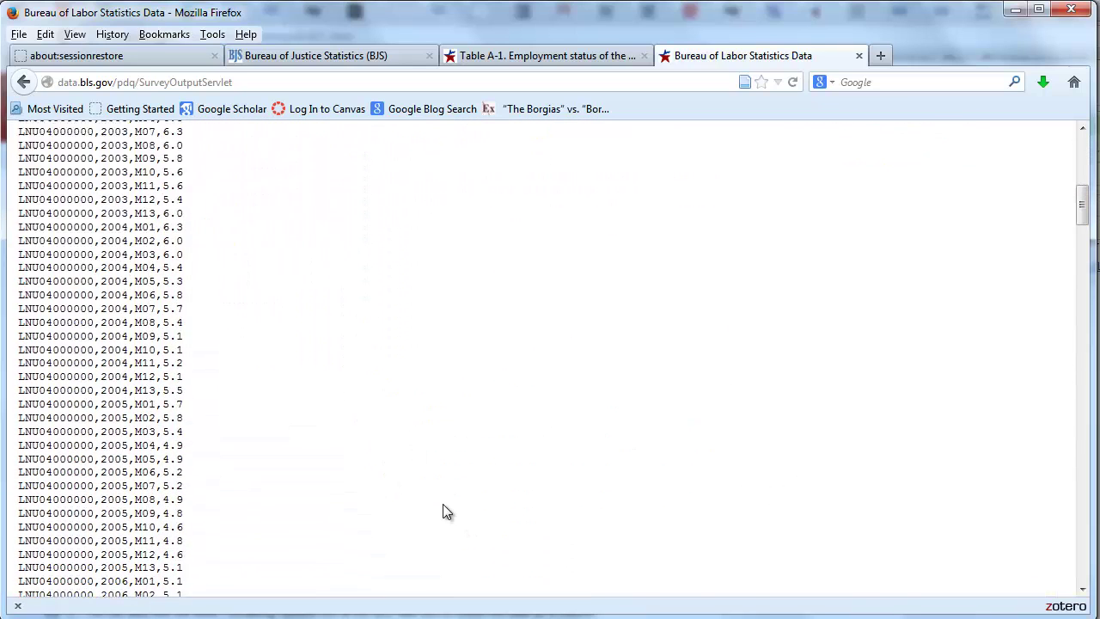
scroll(447, 511, "down", 20)
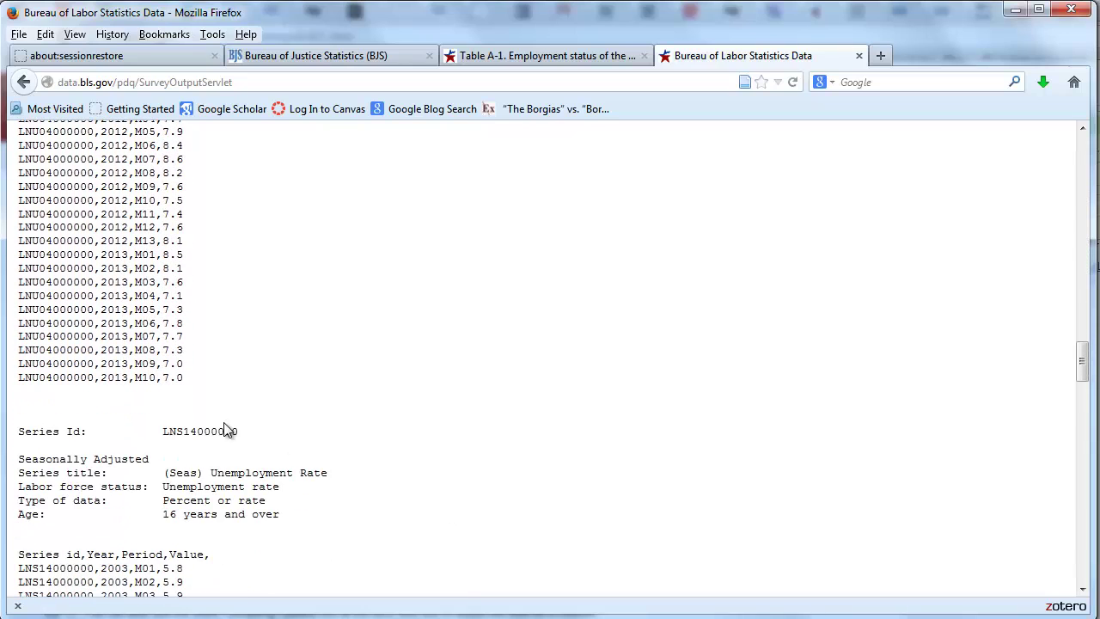
scroll(117, 489, "down", 2)
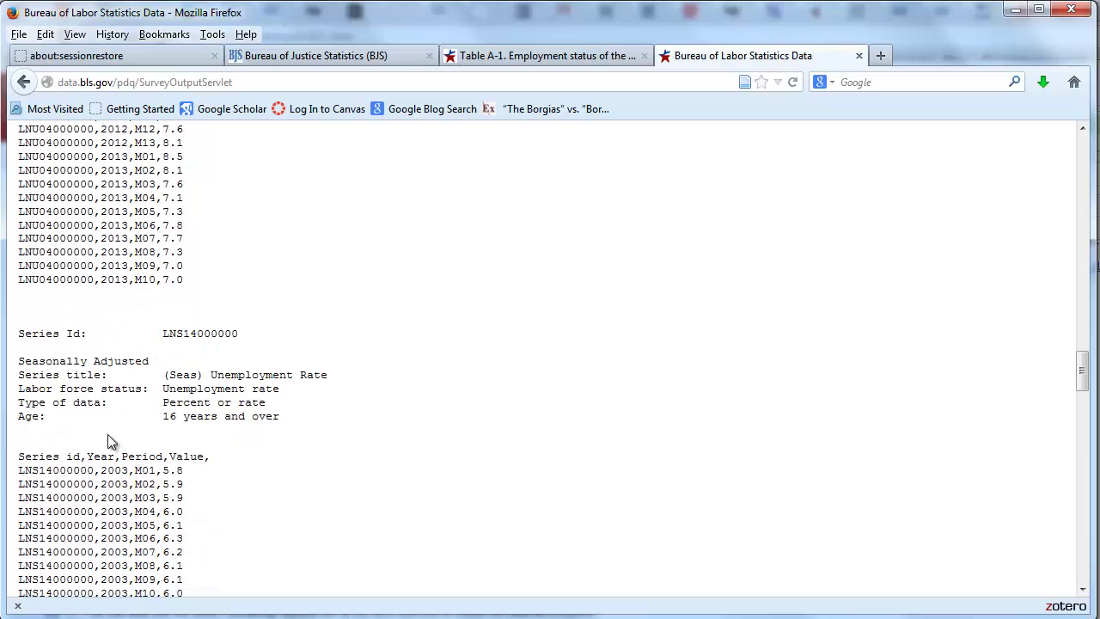
scroll(199, 399, "up", 15)
scroll(204, 413, "up", 20)
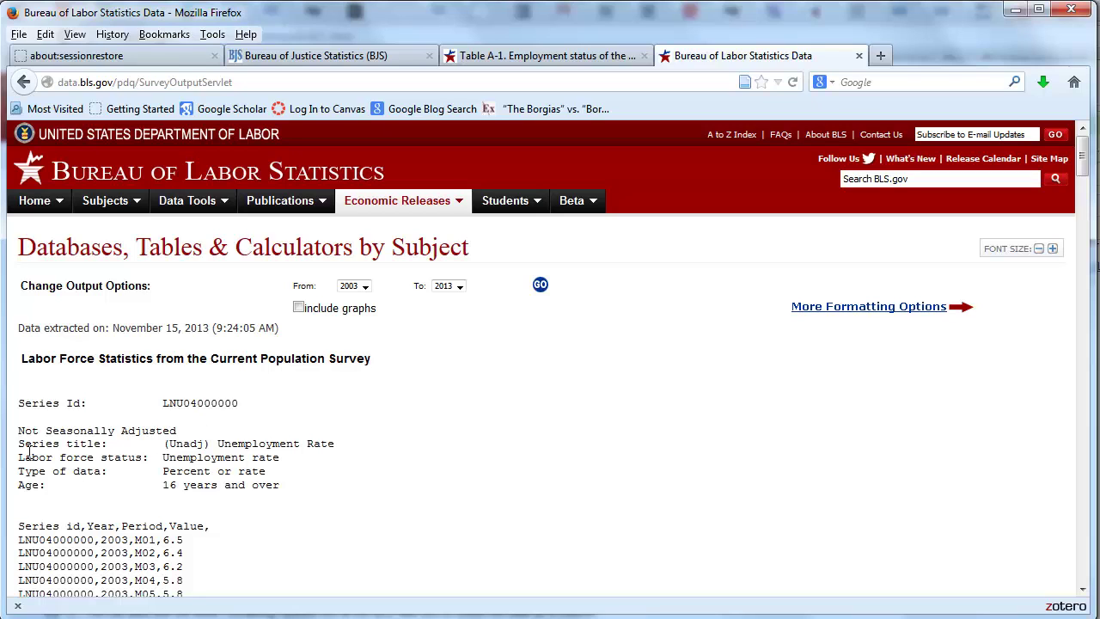
Step: Select the whole listing from Series Id down and switch to Excel with Alt+Tab
left_click_drag(19, 403, 203, 343)
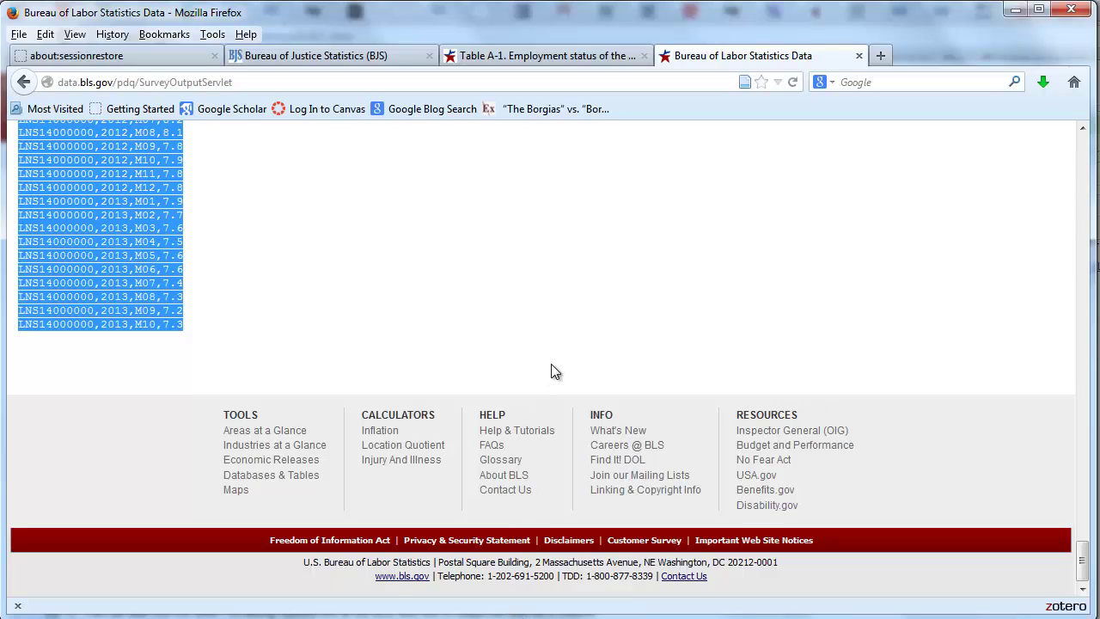
key("alt+Tab")
key("alt+Tab")
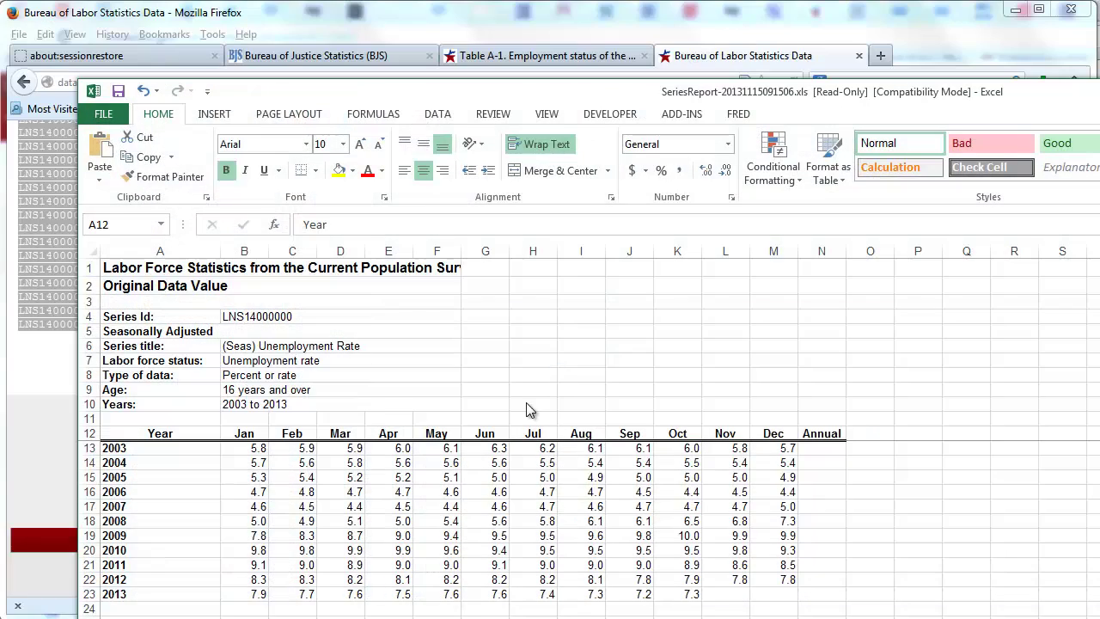
Step: Add a new Sheet1, paste the series listing into A1, and select A10:A150
key("ctrl+a")
left_click_drag(398, 95, 309, 2)
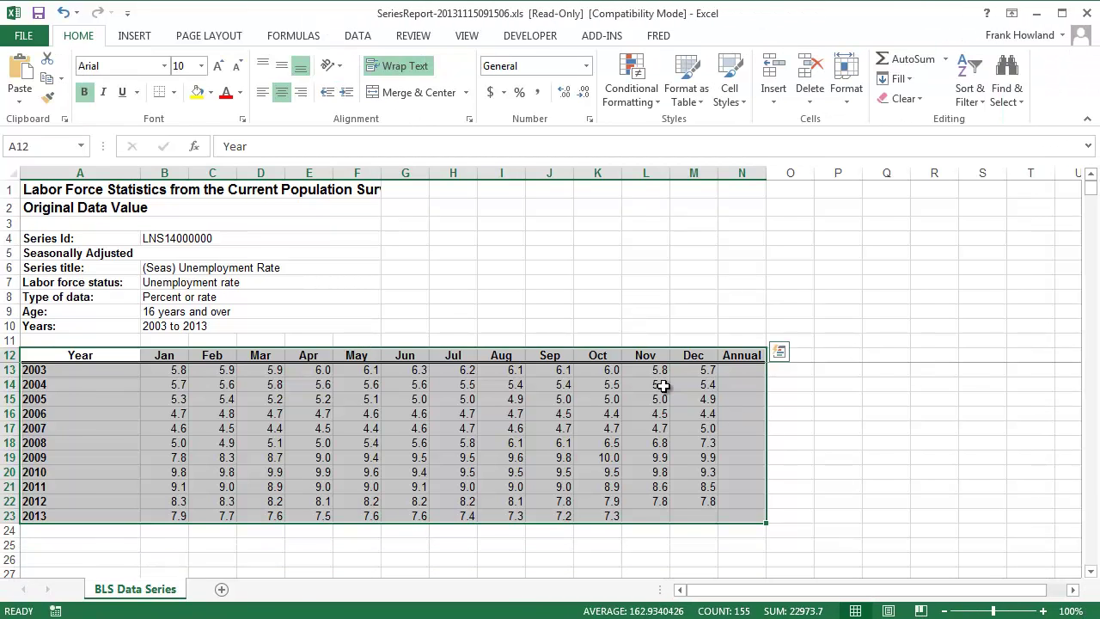
left_click(221, 592)
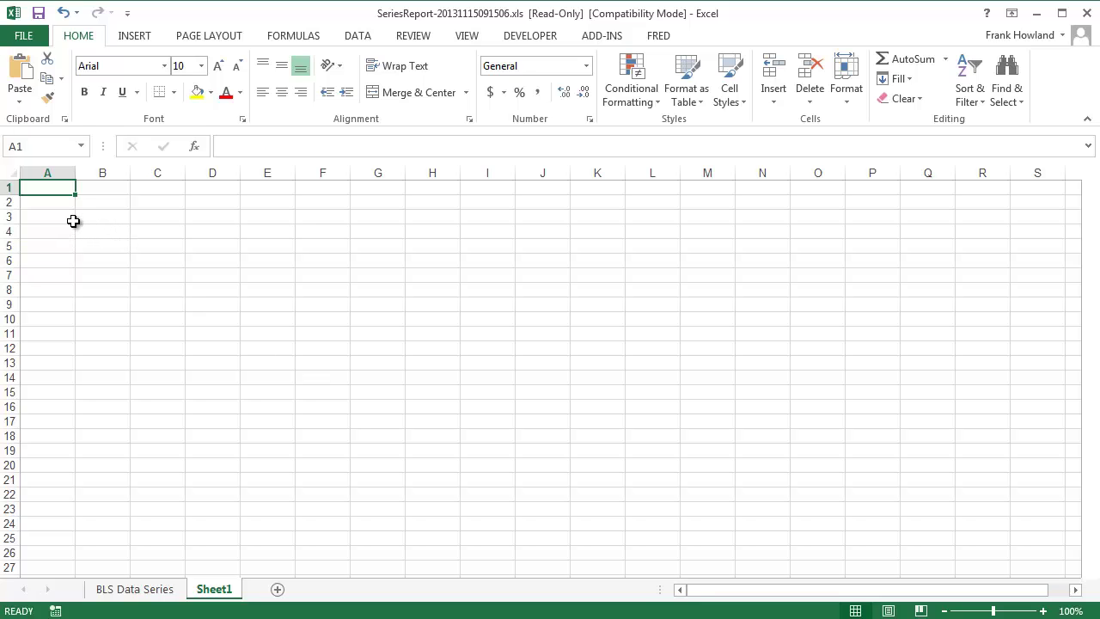
key("ctrl+v")
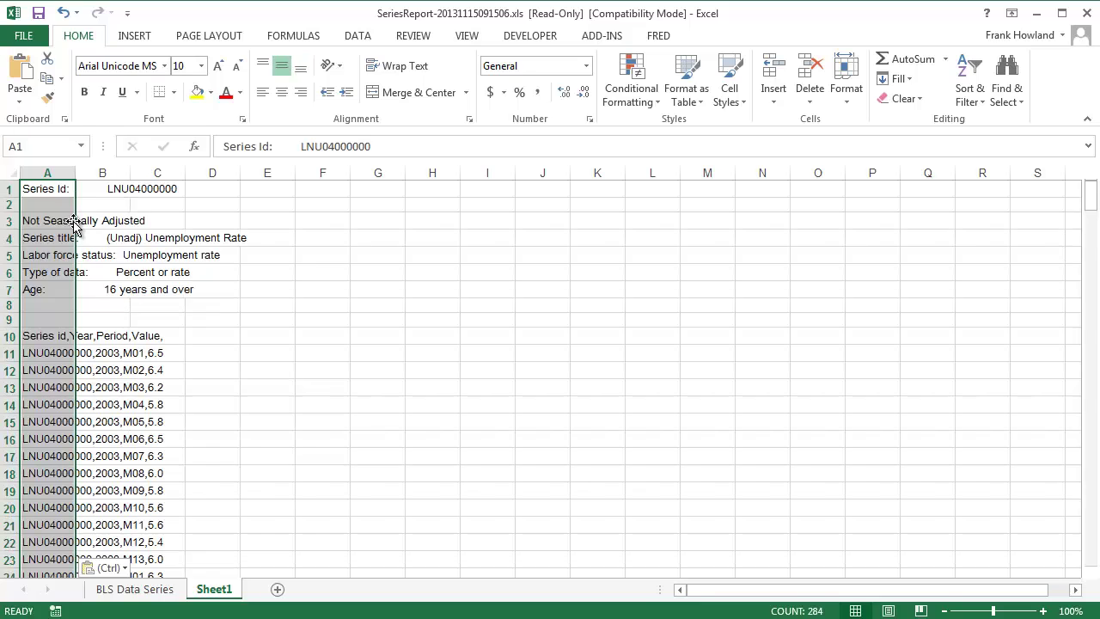
left_click(270, 291)
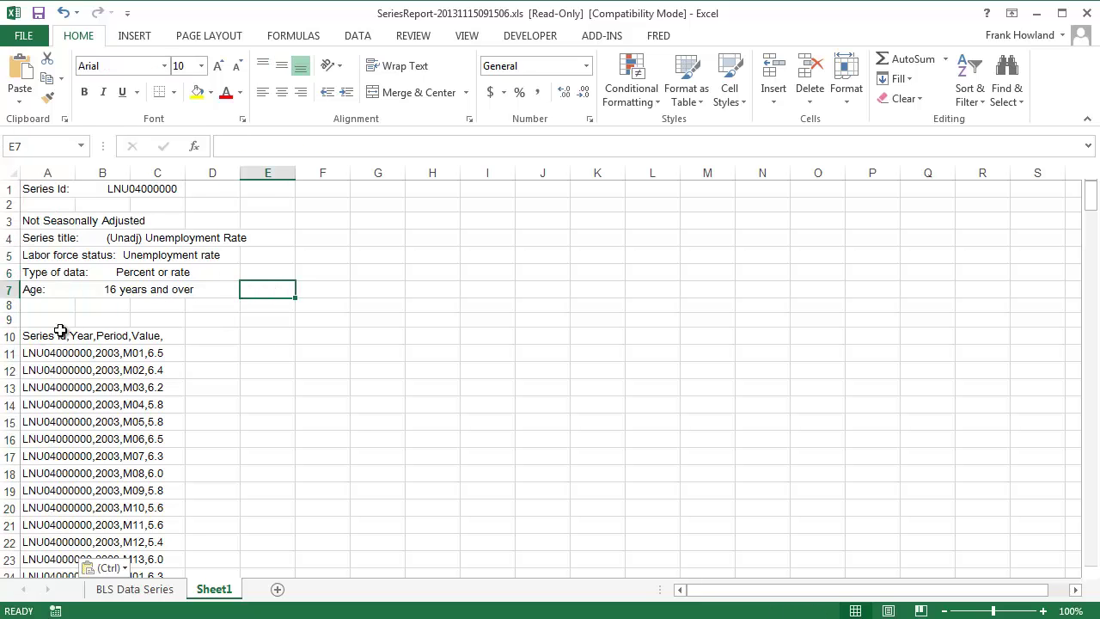
left_click_drag(36, 337, 44, 525)
Step: Run Text to Columns with a comma delimiter on the unadjusted rows, filling columns A–D
left_click(358, 39)
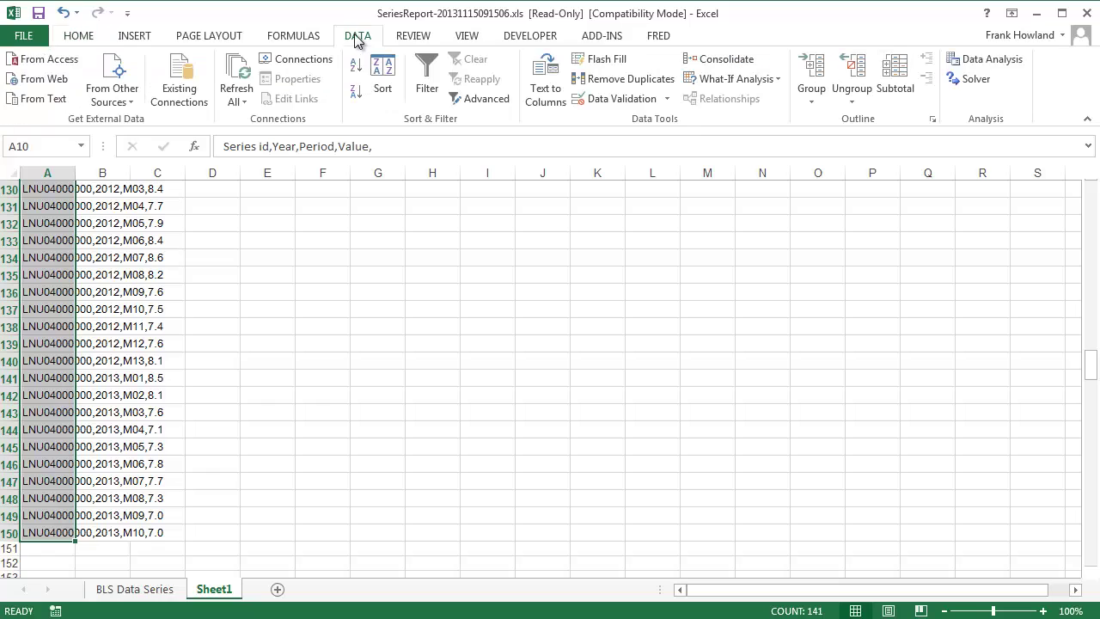
left_click(546, 81)
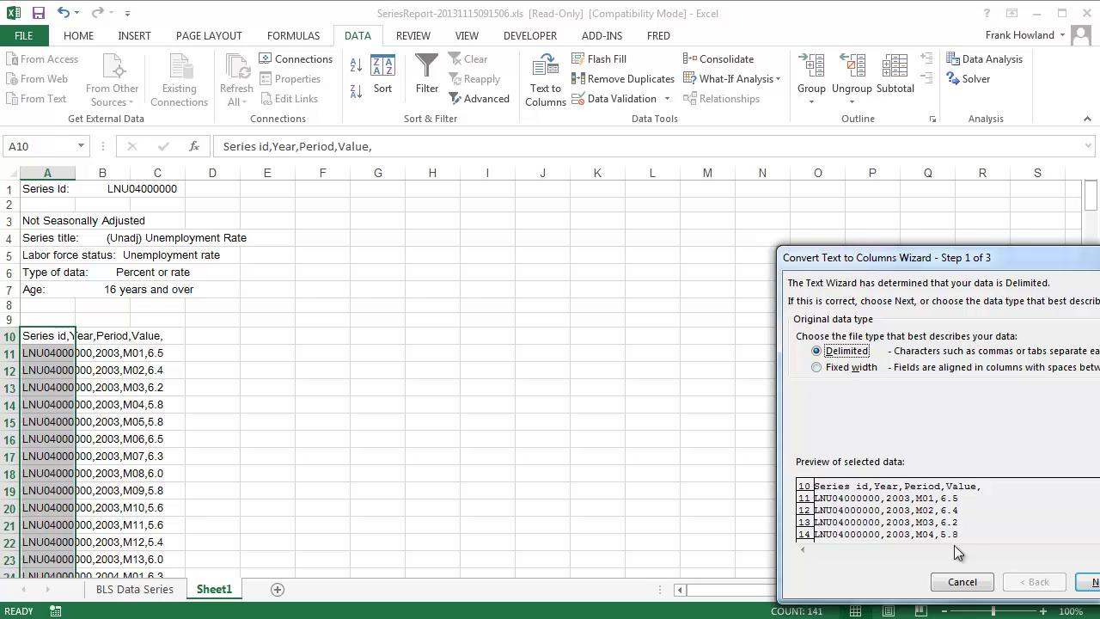
left_click(1089, 582)
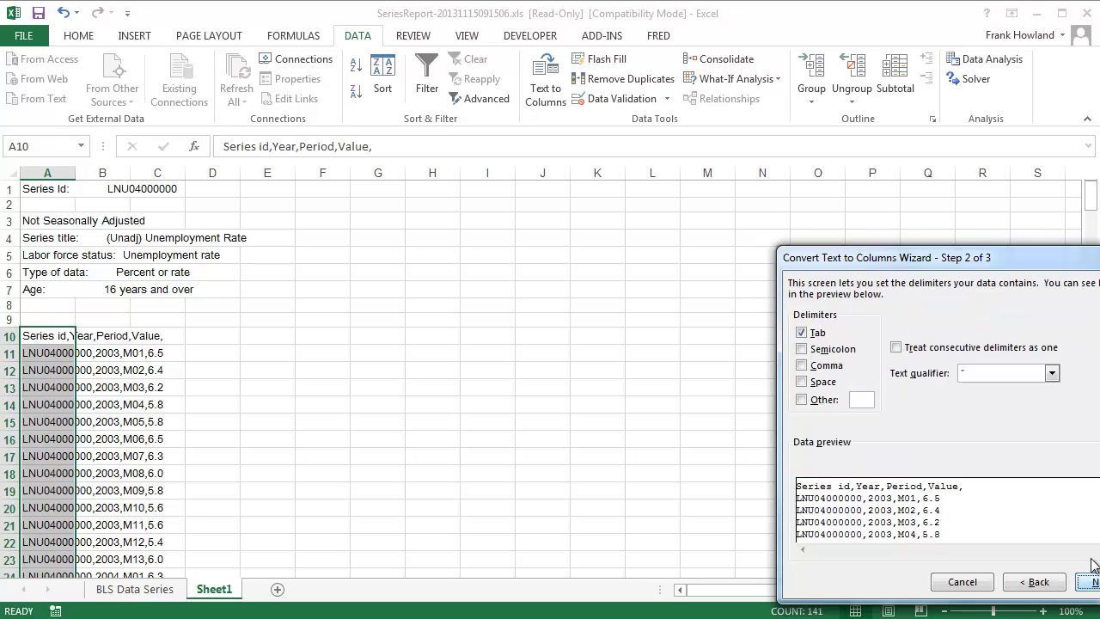
left_click(803, 366)
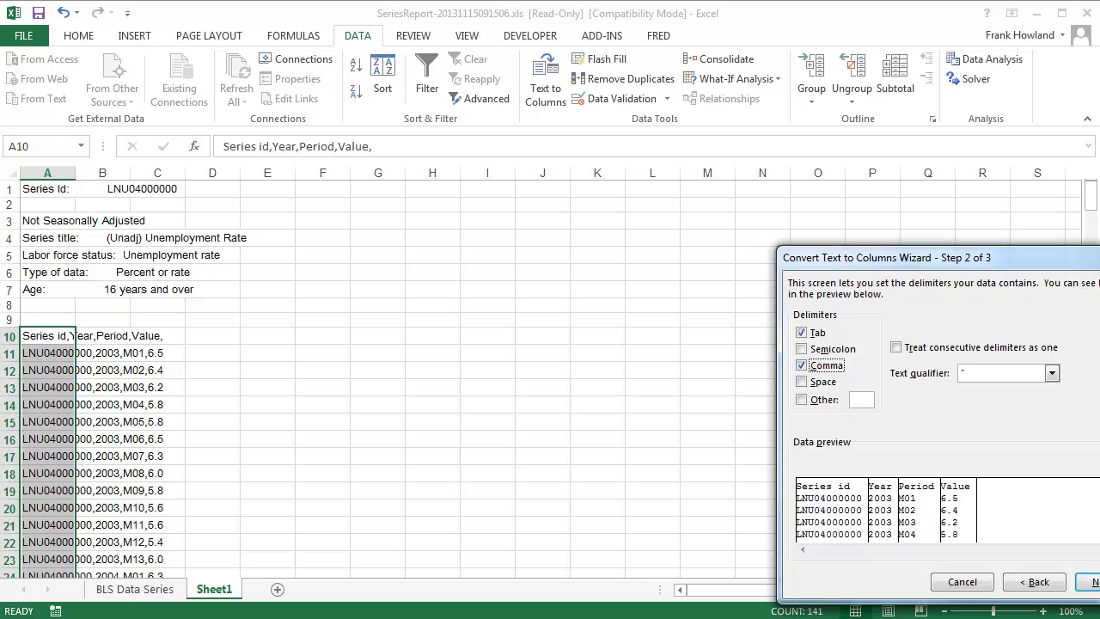
left_click(1088, 582)
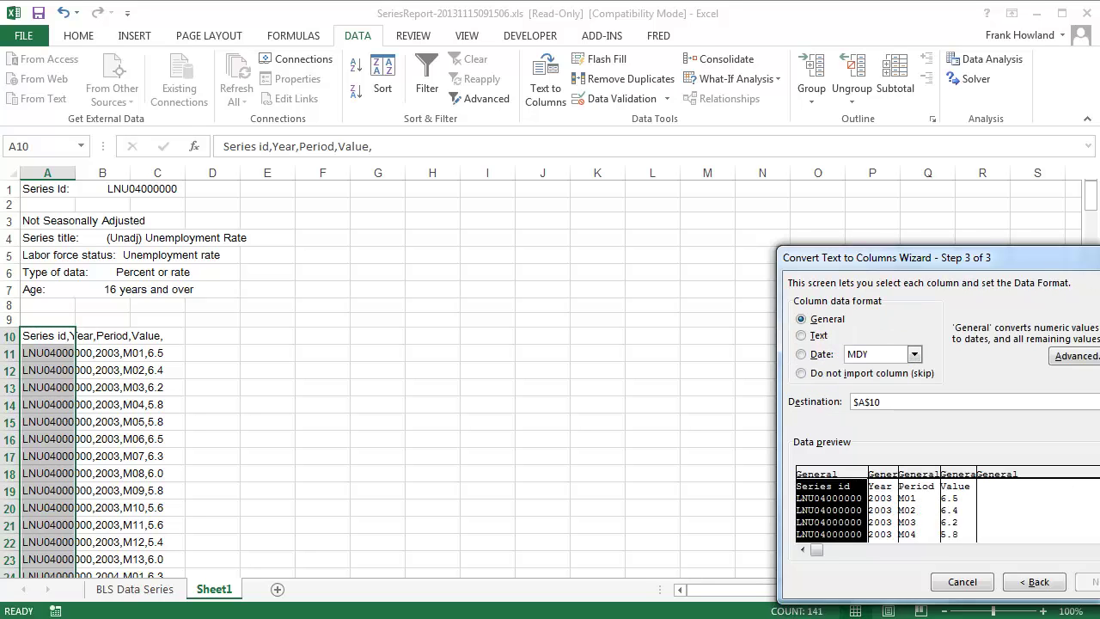
key("Return")
left_click(344, 425)
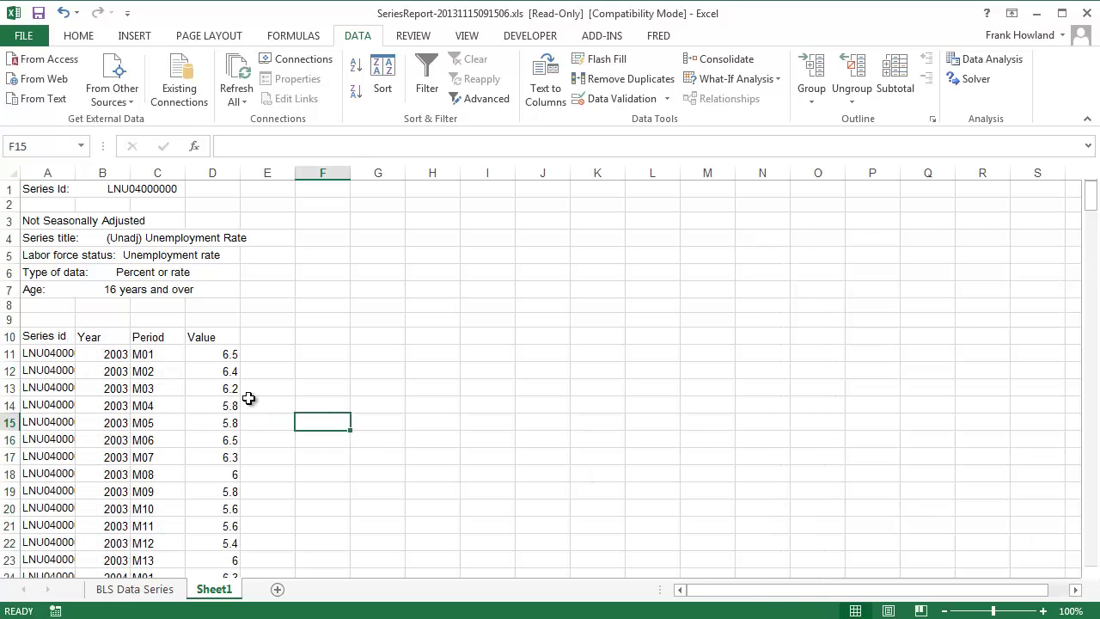
Step: Select the adjusted rows A163:A293 and split them at commas with Text to Columns
scroll(283, 374, "down", 10)
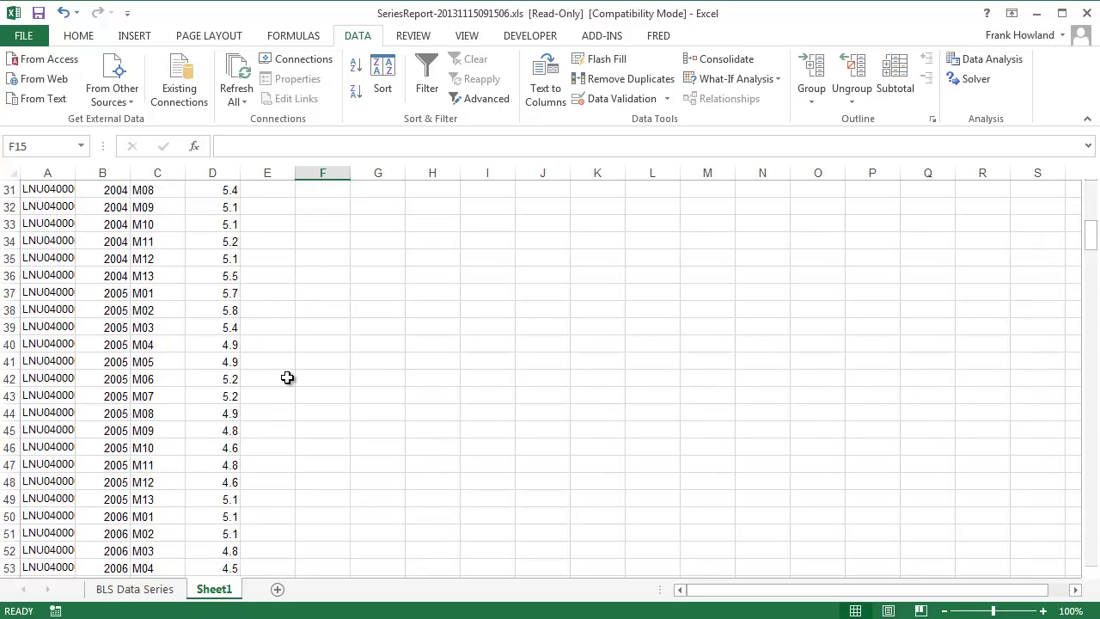
scroll(287, 377, "down", 20)
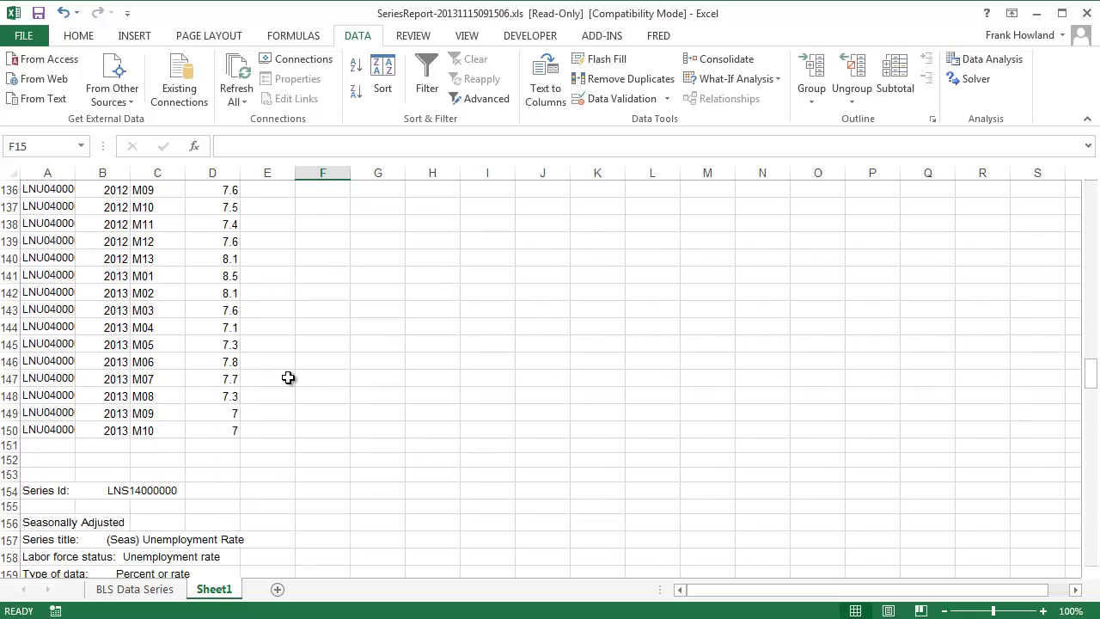
scroll(288, 378, "down", 2)
scroll(288, 377, "up", 3)
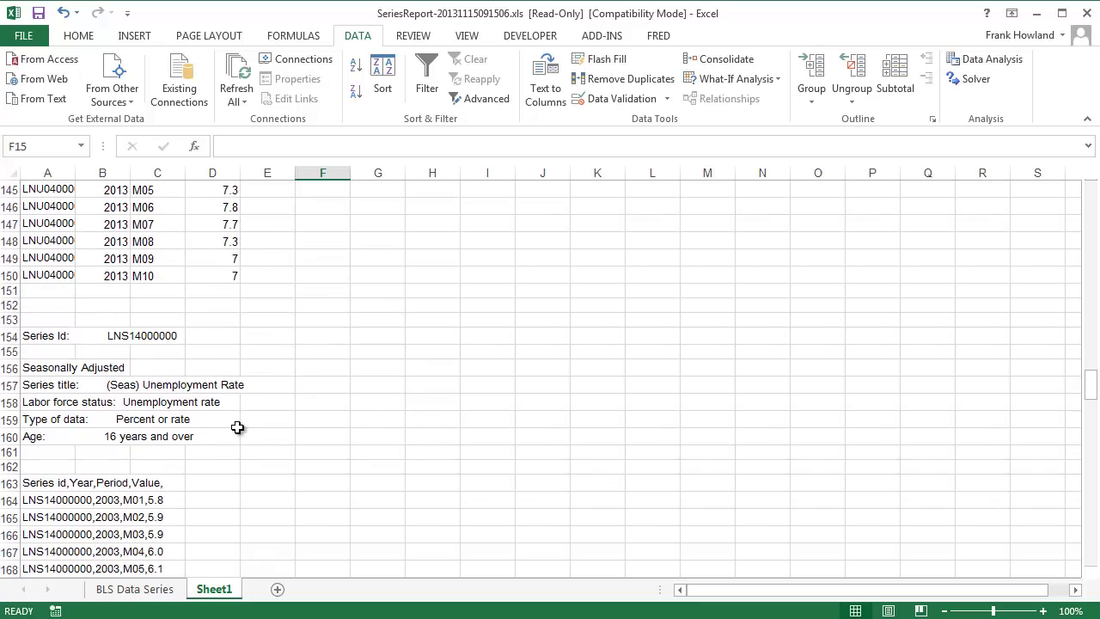
left_click(36, 484)
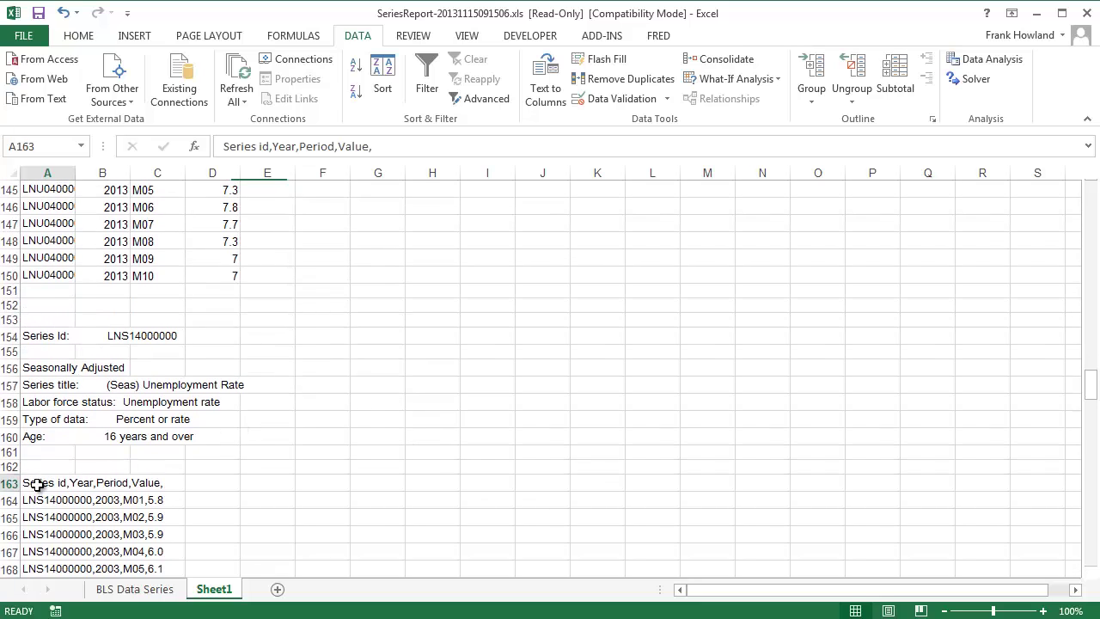
left_click_drag(36, 484, 44, 606)
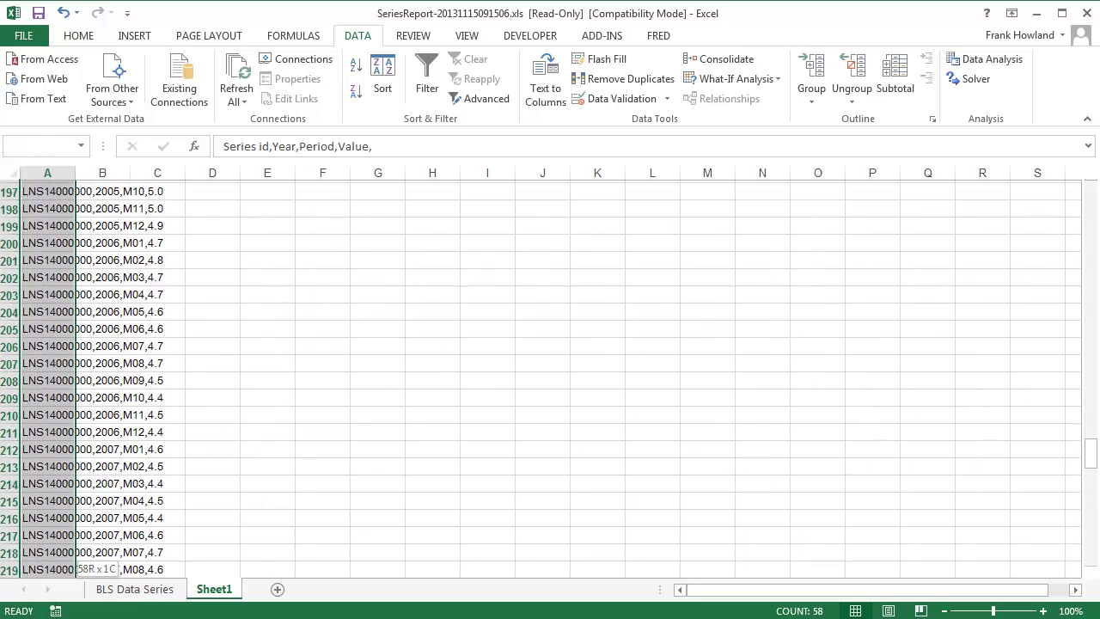
left_click_drag(48, 575, 69, 513)
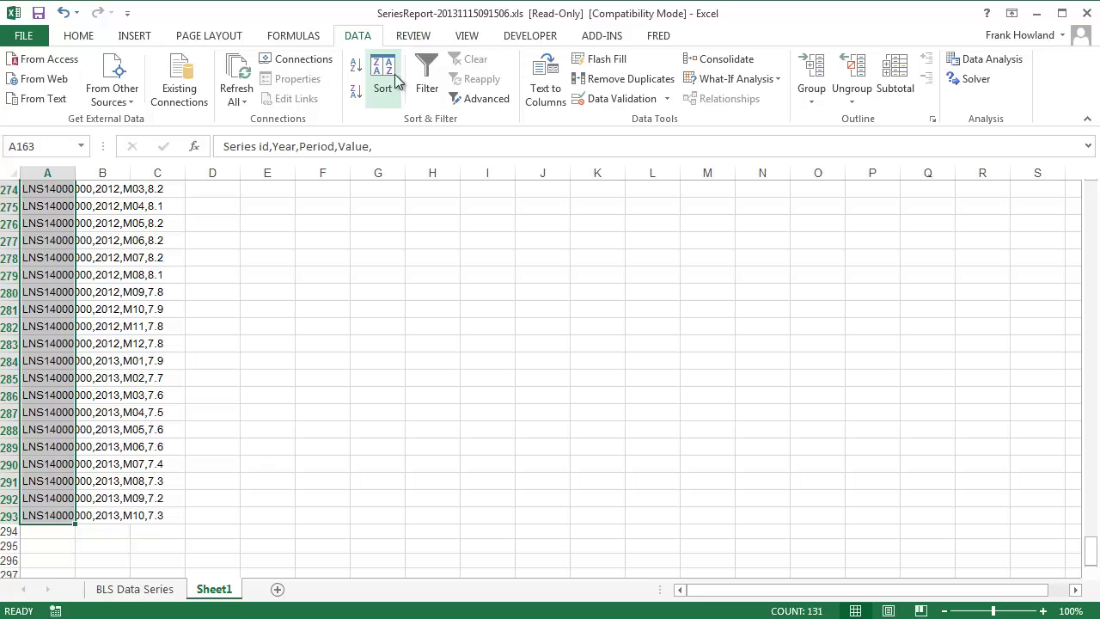
left_click(545, 82)
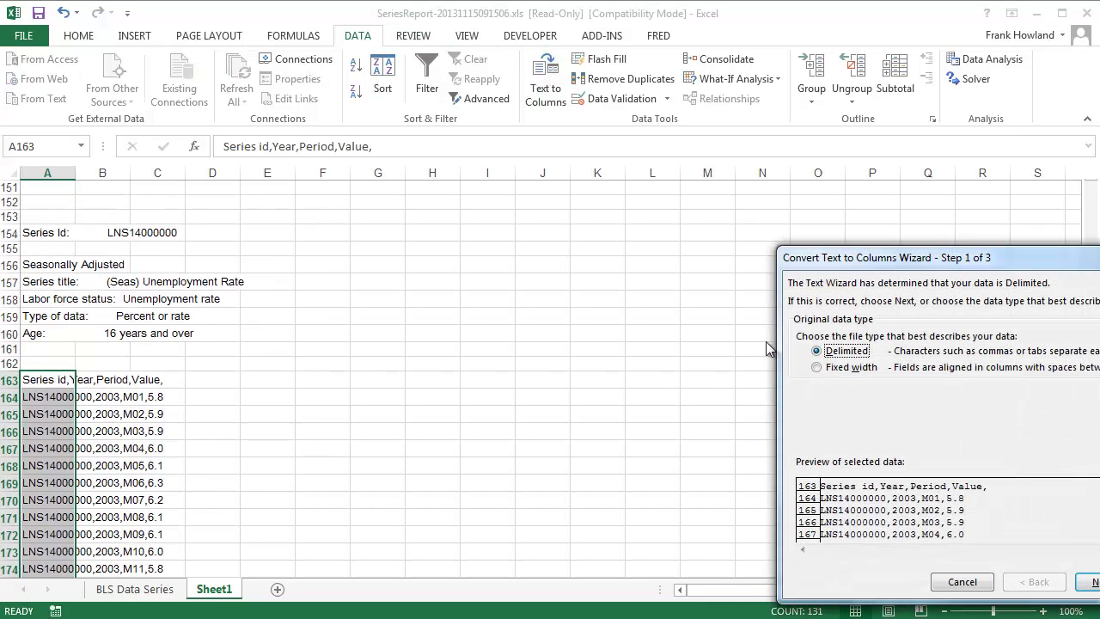
key("Return")
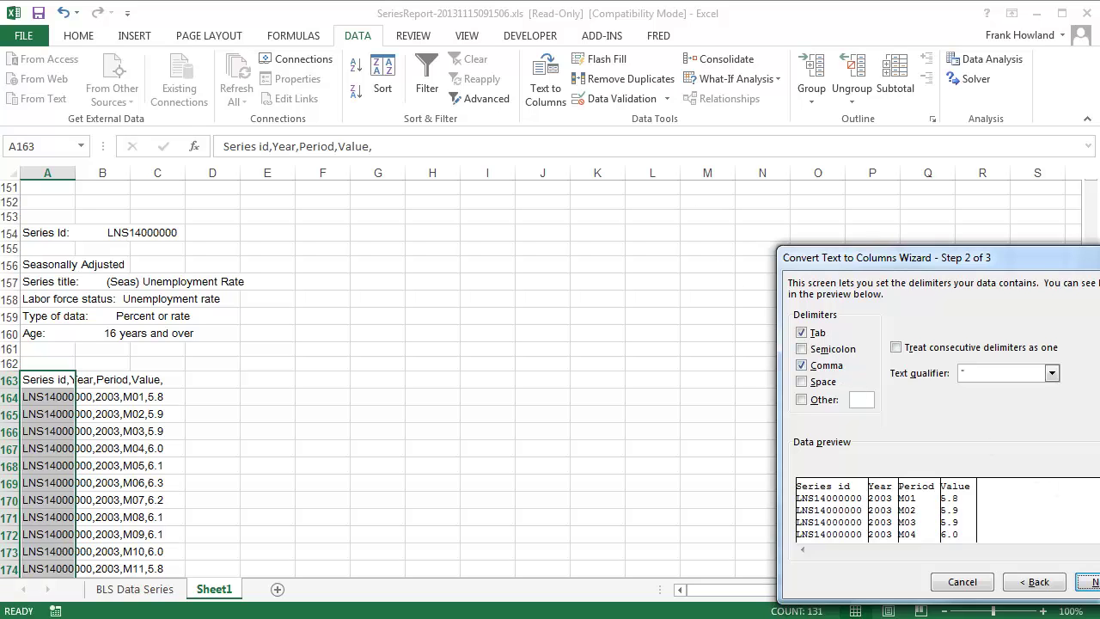
key("alt+f")
Step: Enter 1/1/2003 and 2/1/2003 in F11:F12 and select both to seed the date series
left_click(316, 384)
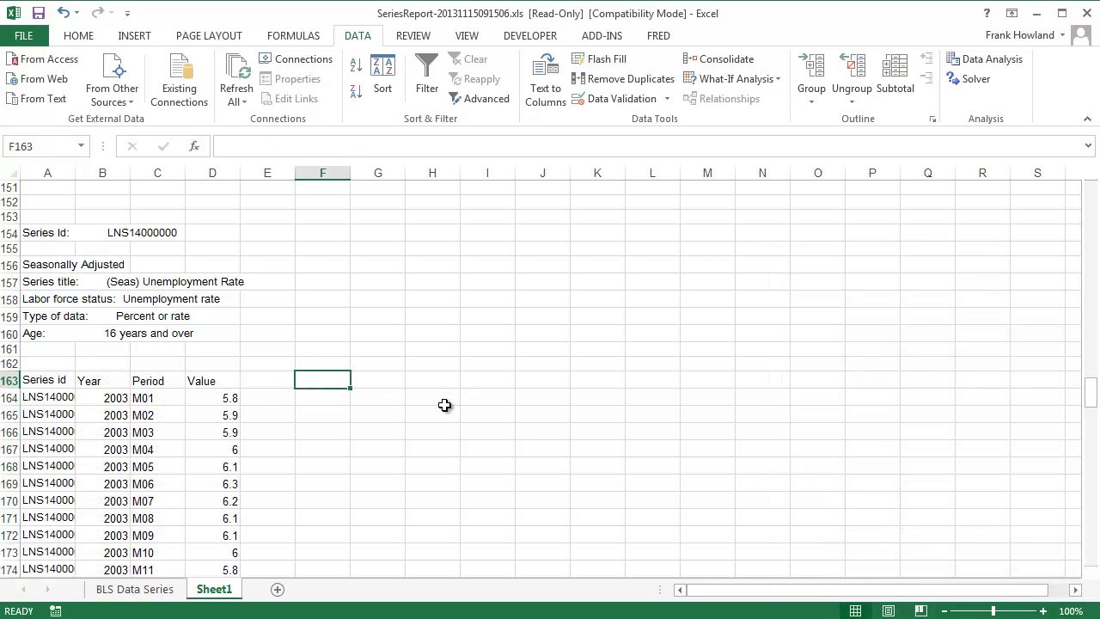
left_click_drag(1089, 406, 1089, 203)
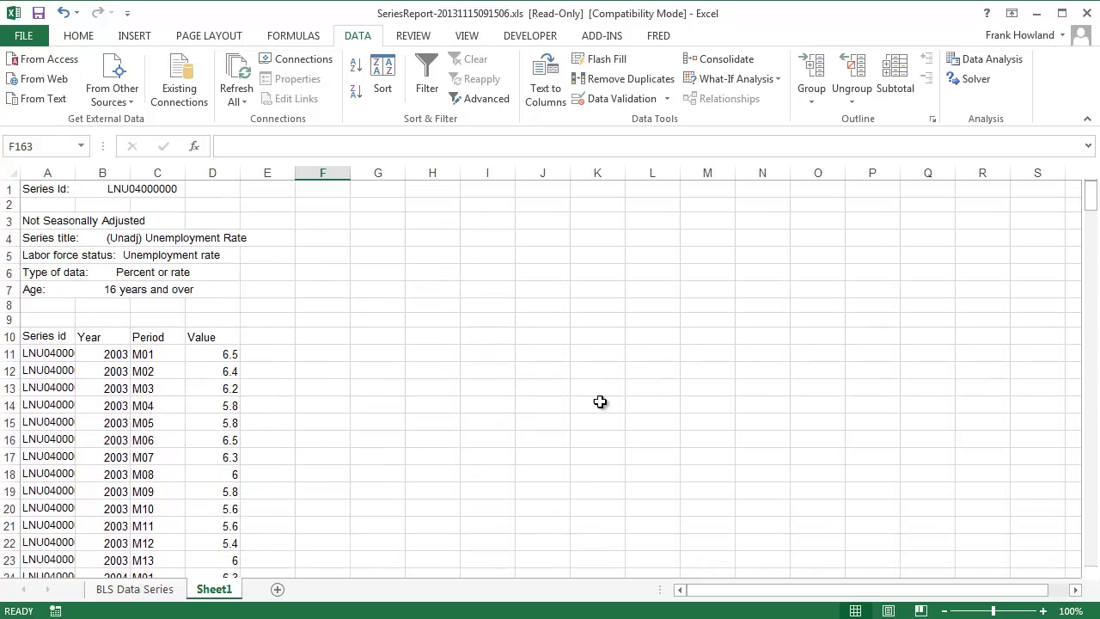
left_click(430, 396)
left_click(277, 356)
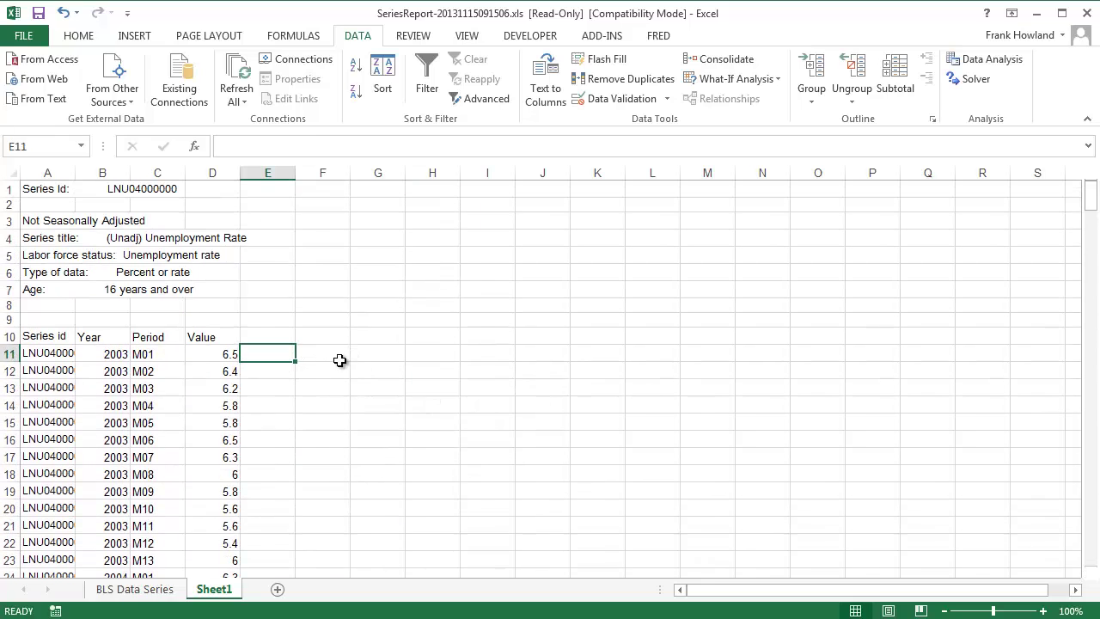
left_click(314, 355)
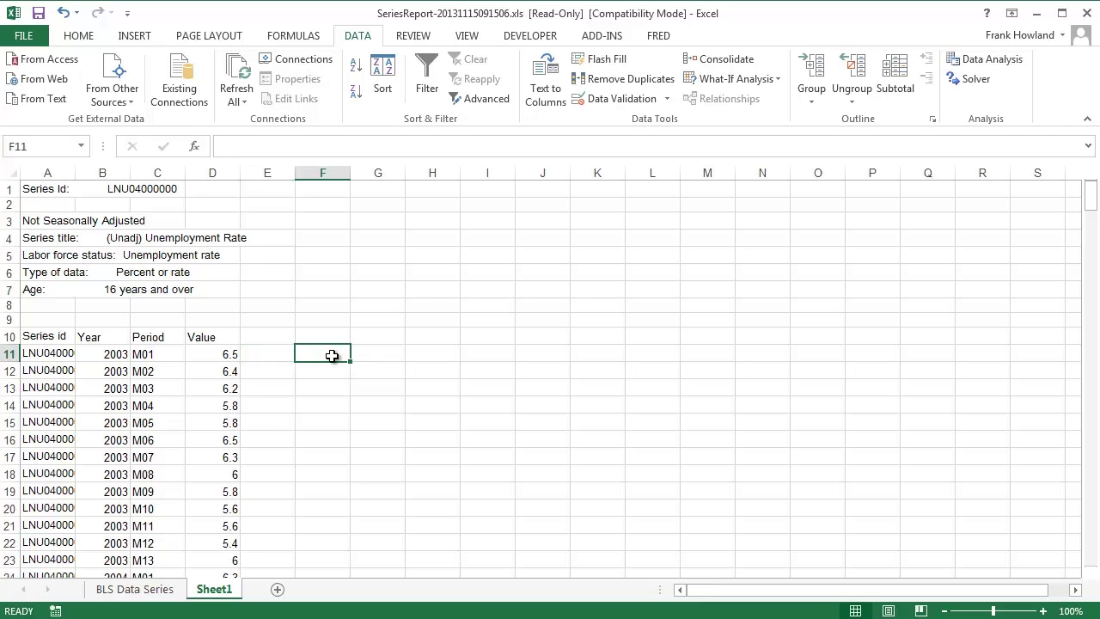
type("1/1")
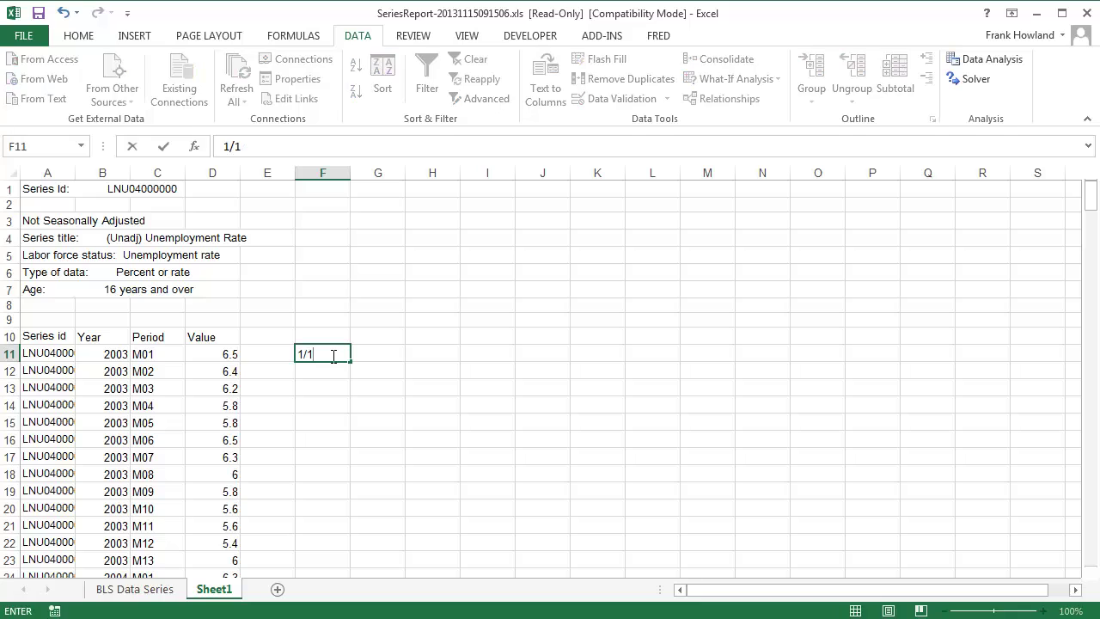
type("/2003")
key("Return")
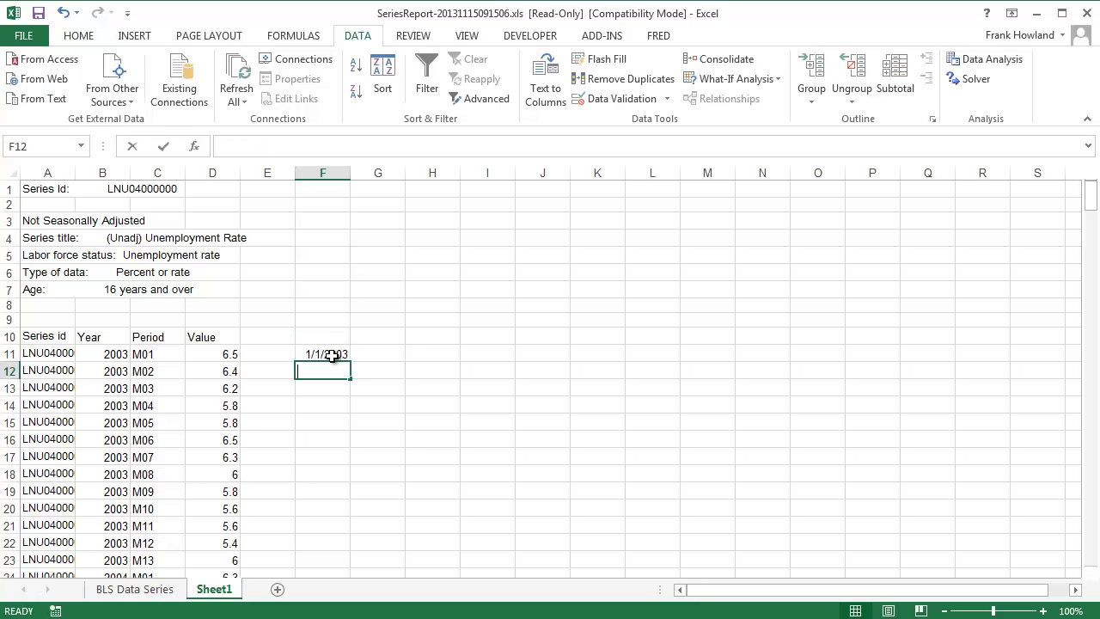
type("2/1/2003")
key("Return")
left_click_drag(332, 355, 349, 335)
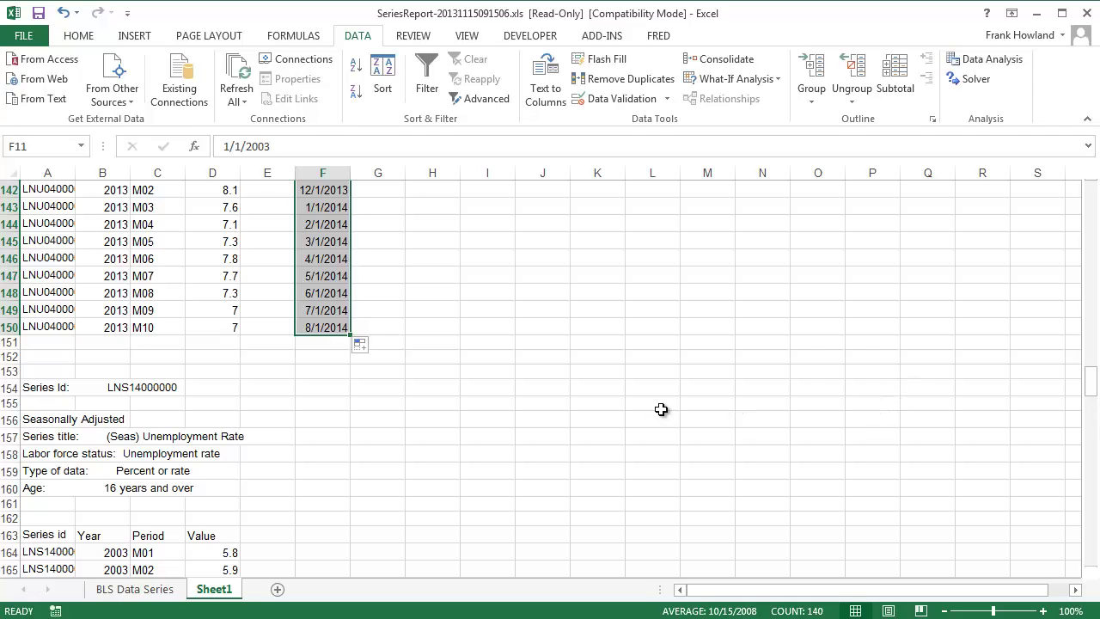
Step: Check the M13 annual-average row, then select the unadjusted table A10:D150 with headers
scroll(654, 408, "up", 2)
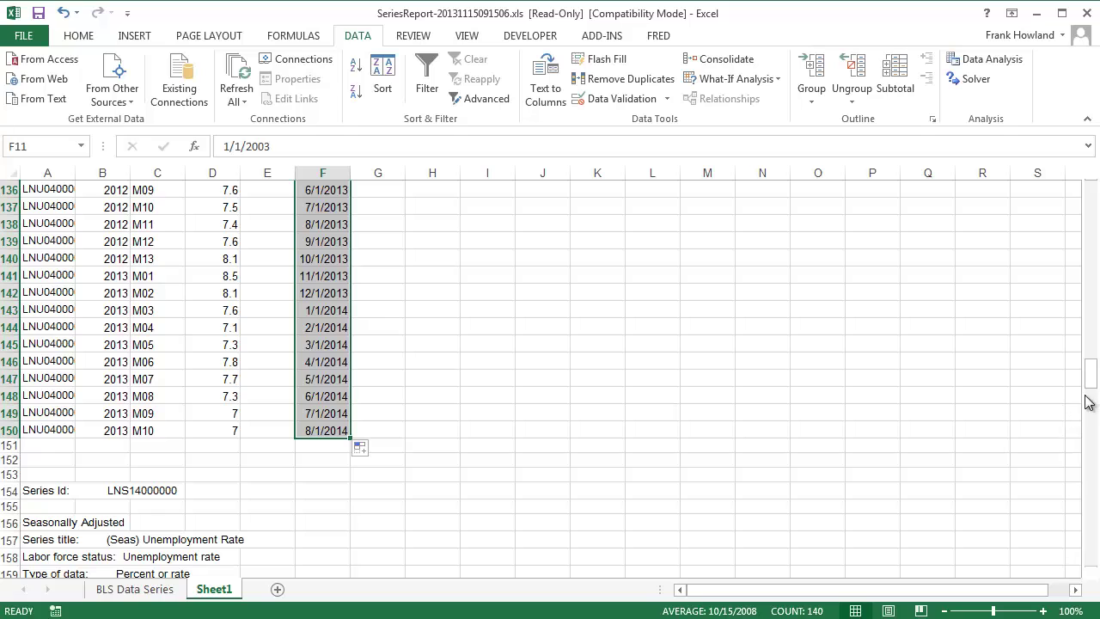
left_click_drag(1090, 400, 1091, 203)
scroll(577, 410, "down", 2)
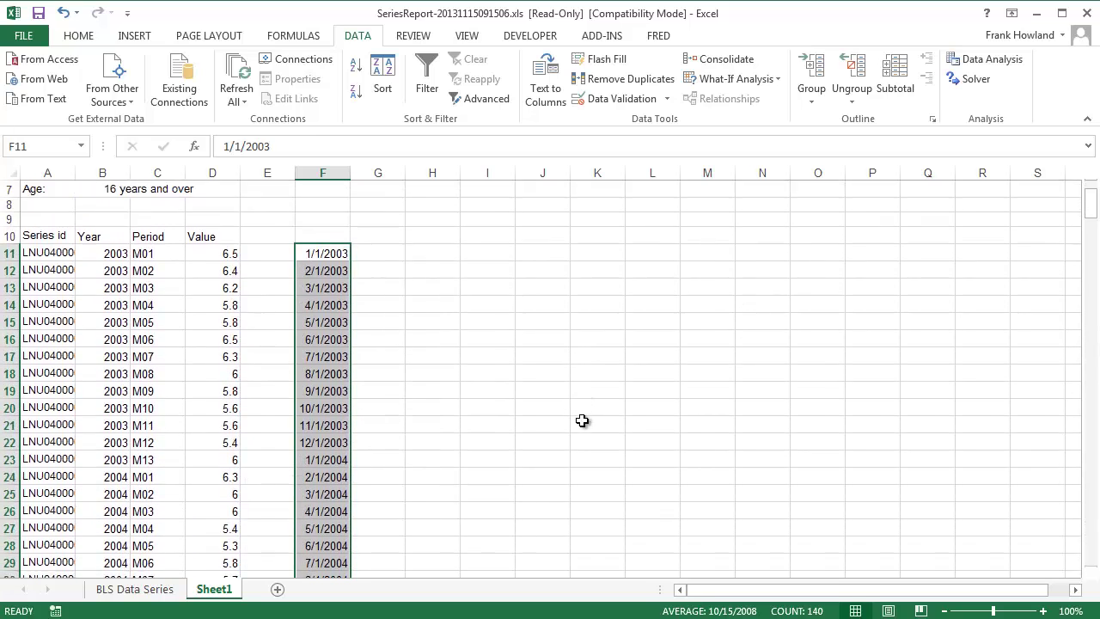
scroll(582, 421, "down", 1)
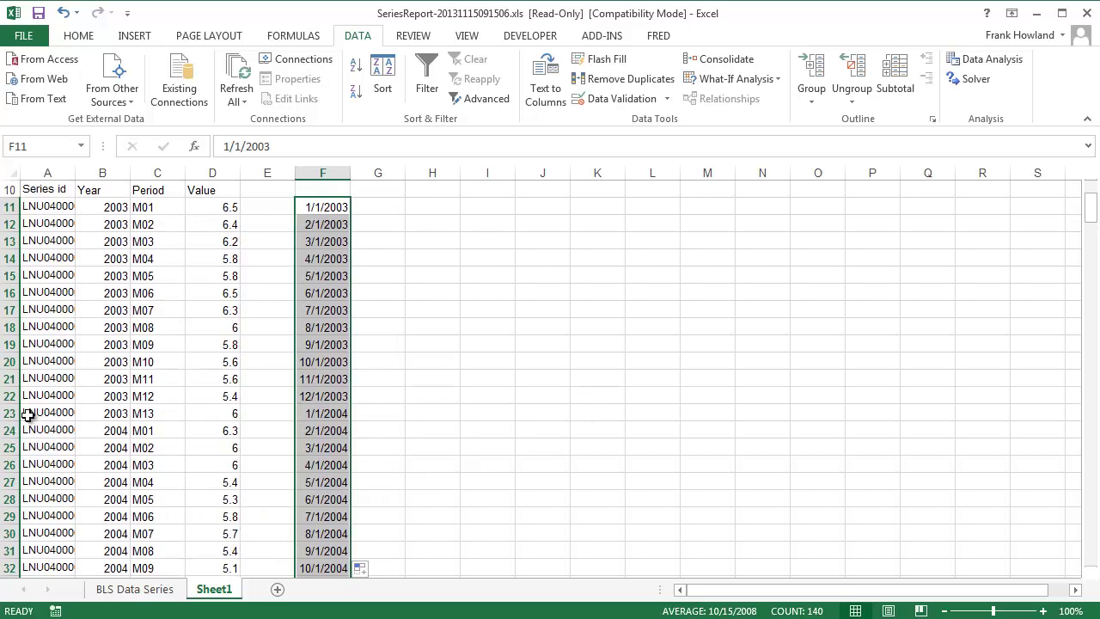
left_click_drag(27, 414, 221, 409)
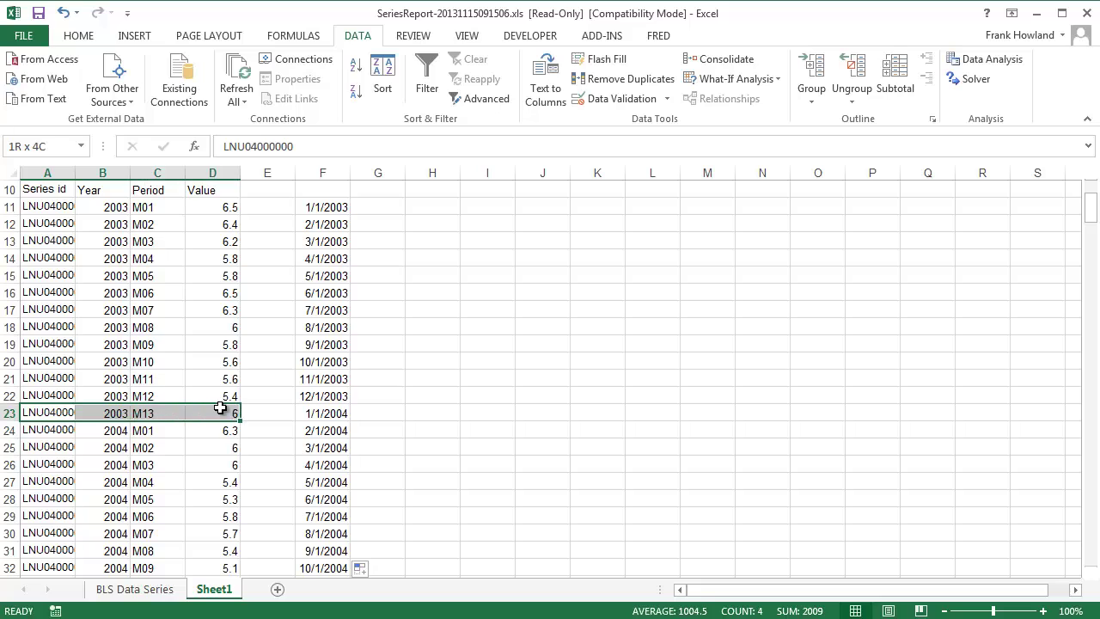
scroll(303, 408, "up", 2)
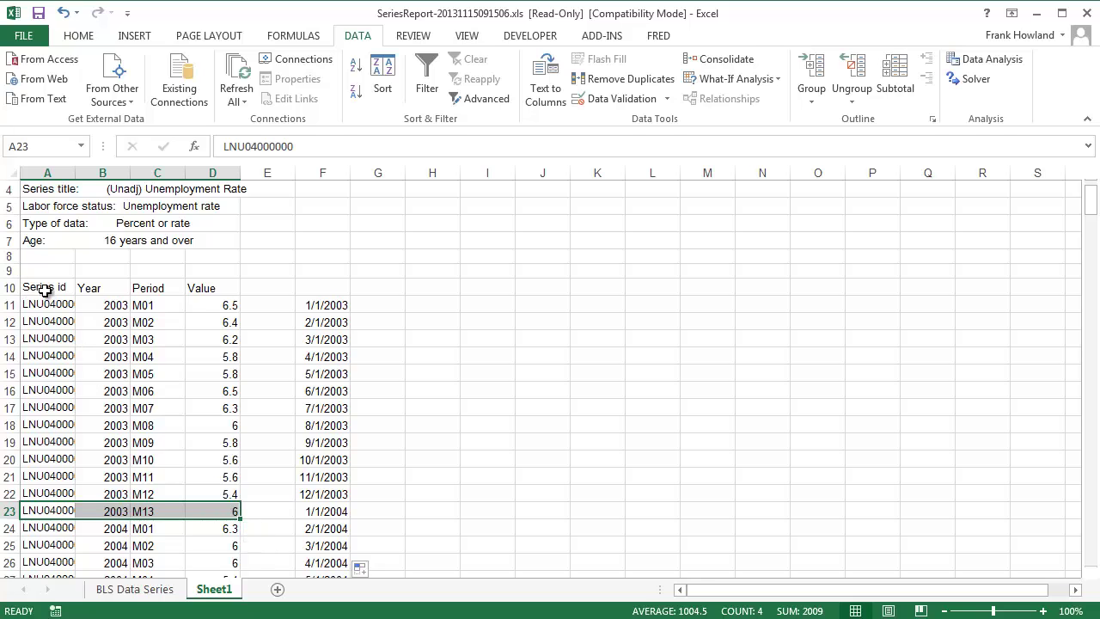
left_click_drag(45, 291, 214, 480)
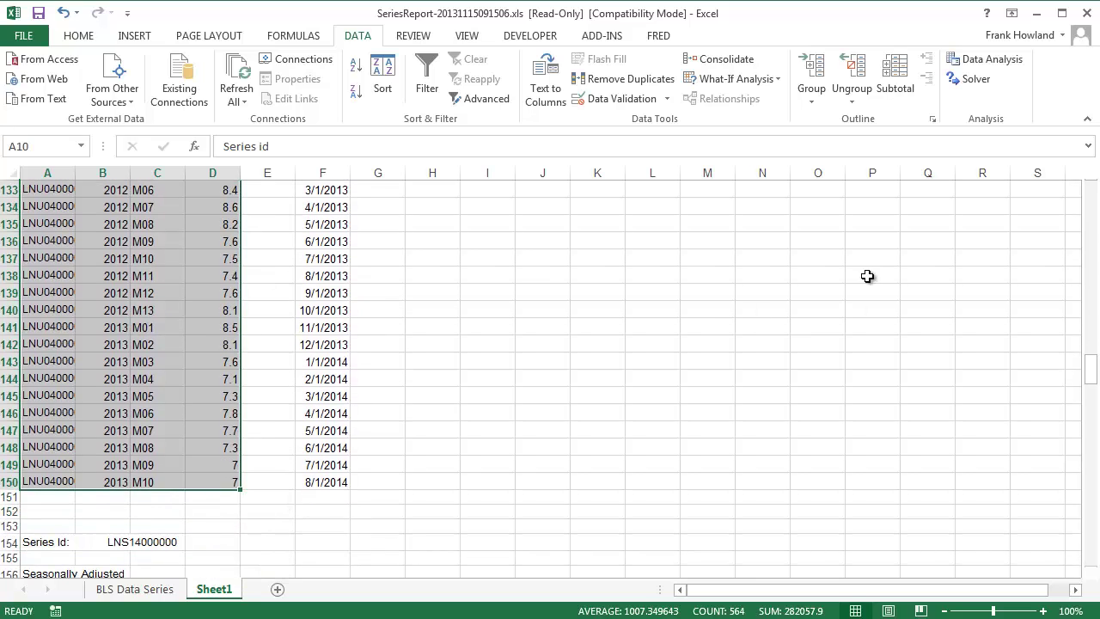
Step: Sort the selected table by the Period column
left_click(391, 81)
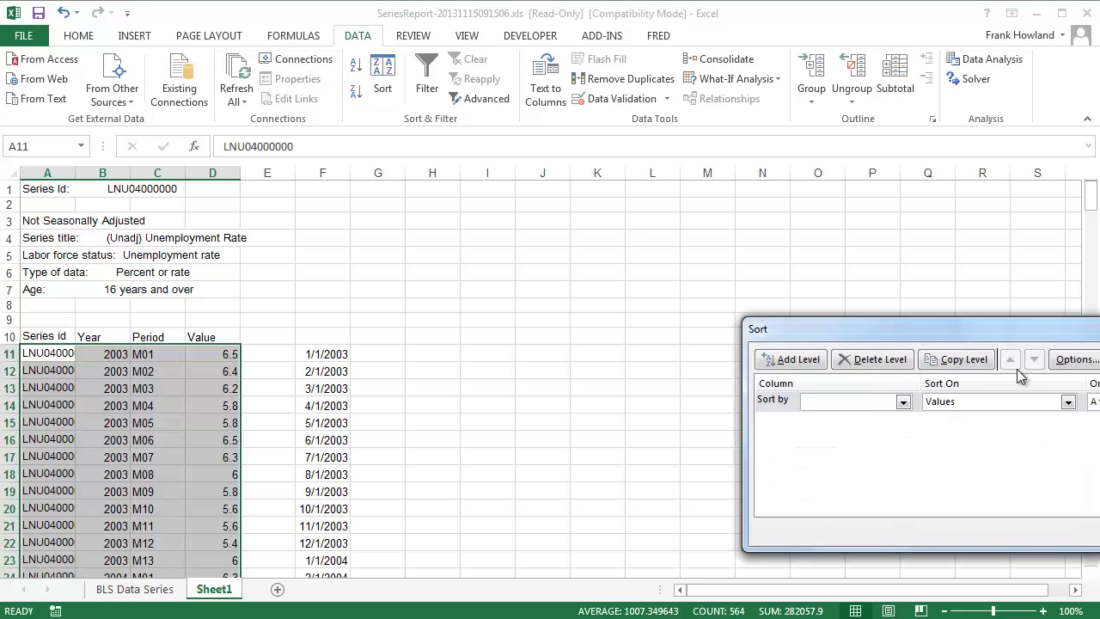
left_click_drag(937, 324, 542, 212)
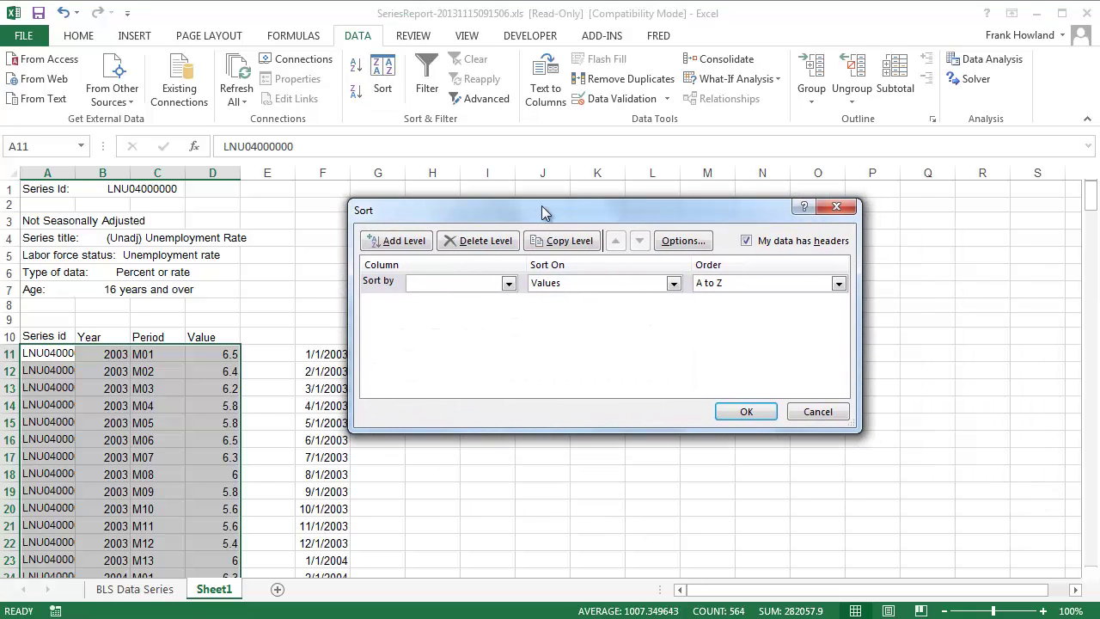
left_click(507, 284)
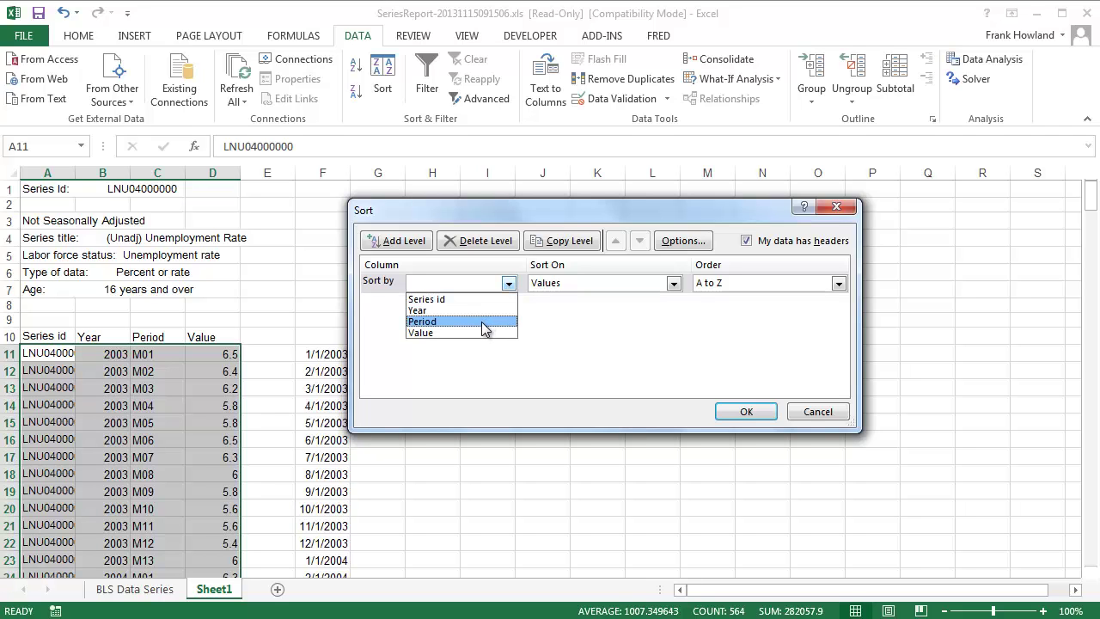
left_click(484, 322)
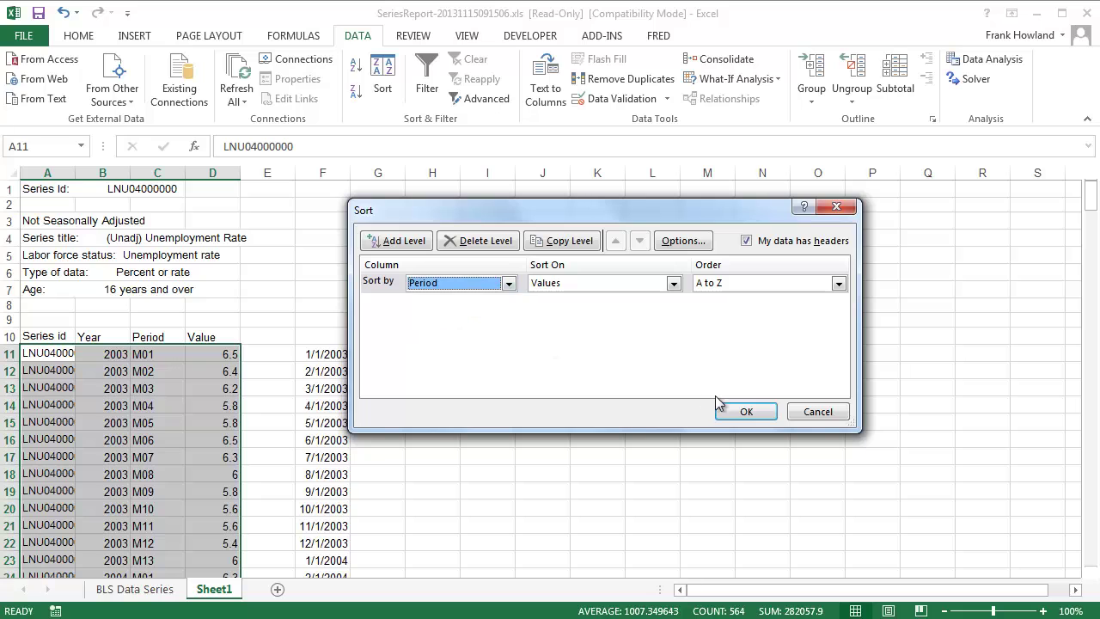
left_click(749, 412)
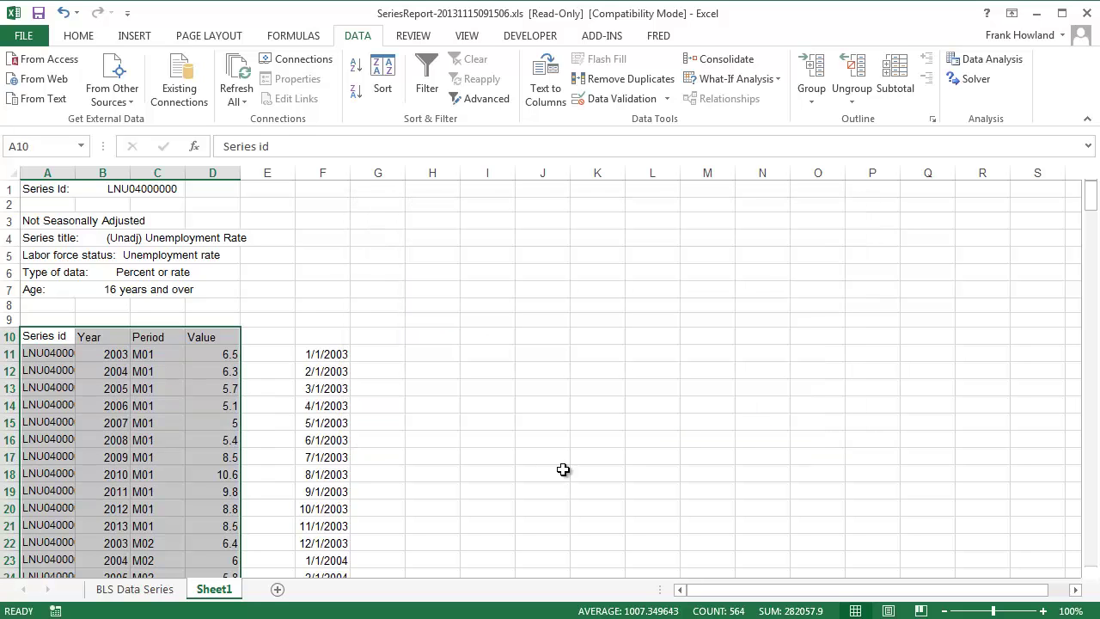
Step: Delete the 2004–2012 M13 annual-average rows 142–150
scroll(257, 466, "down", 17)
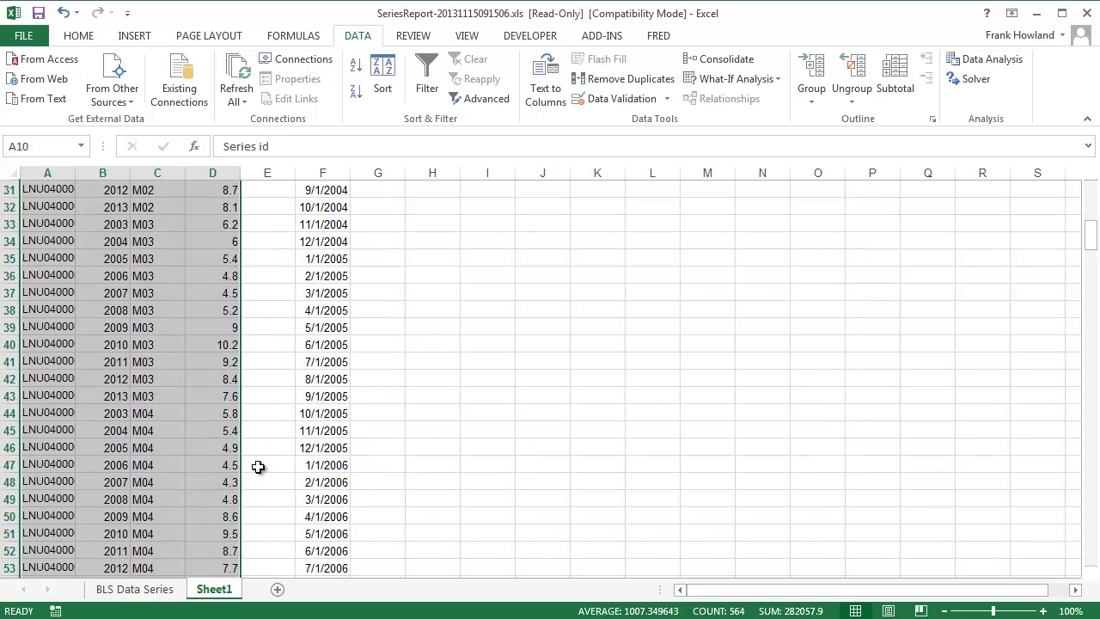
scroll(258, 467, "down", 18)
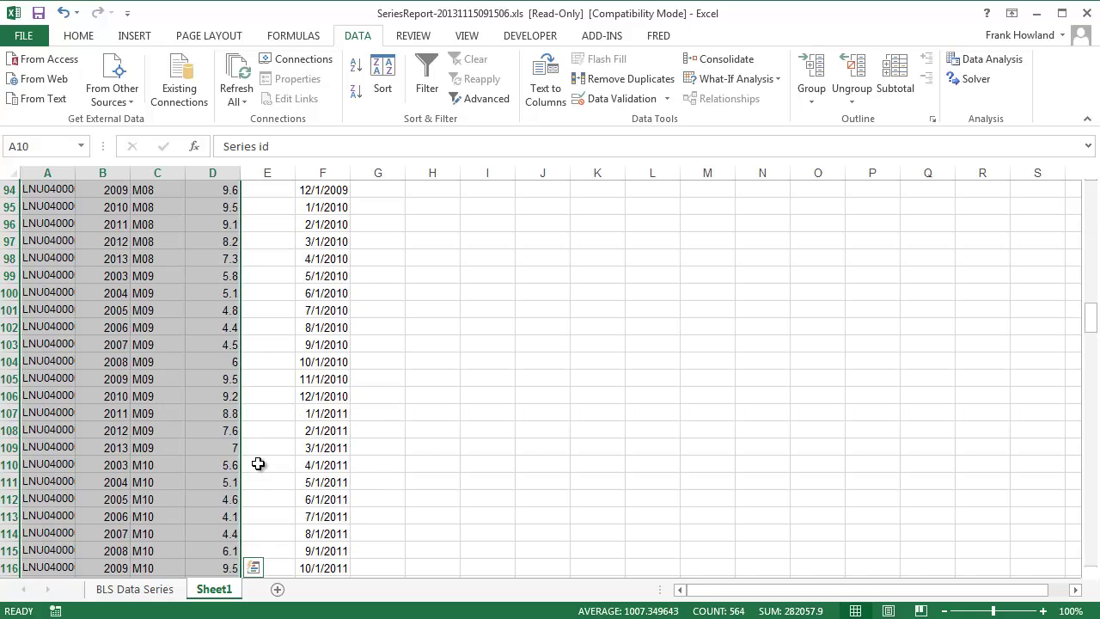
scroll(258, 464, "down", 8)
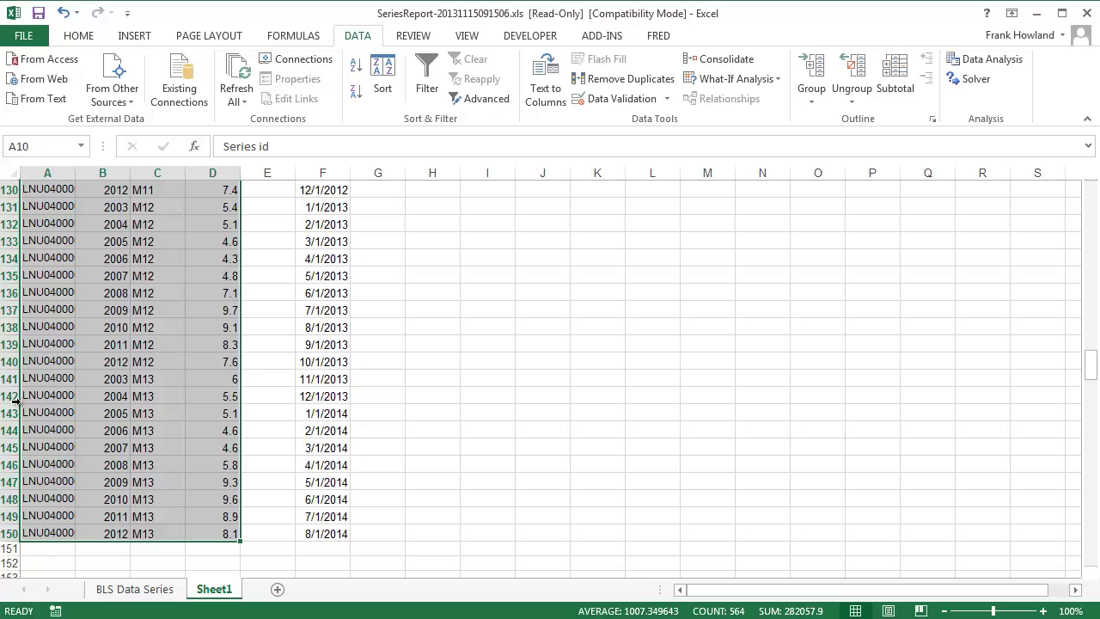
left_click_drag(14, 404, 52, 543)
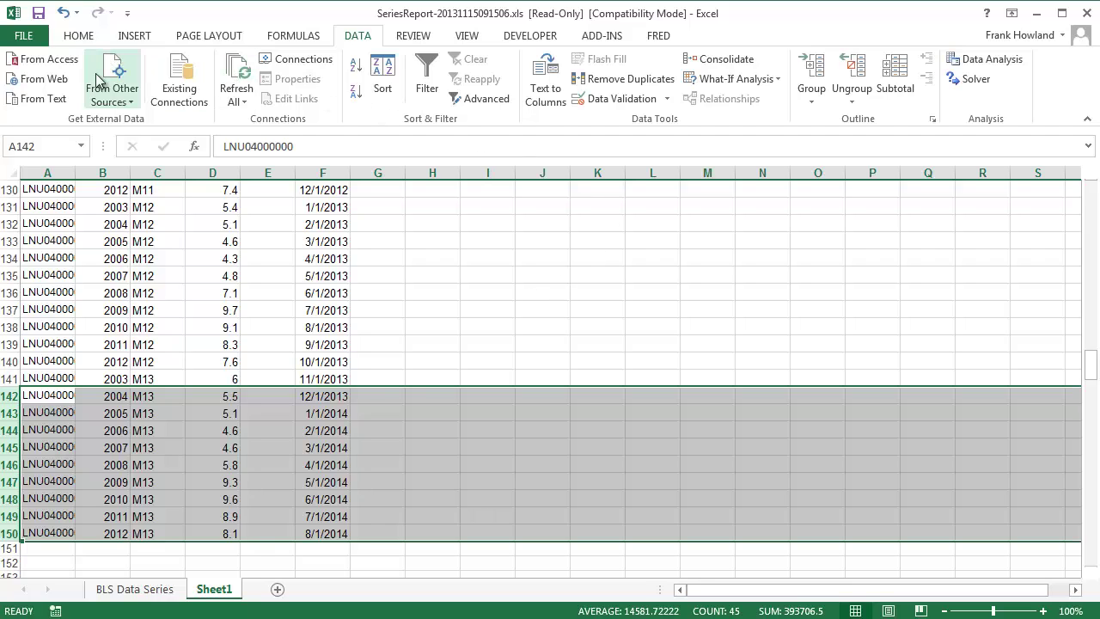
left_click(84, 39)
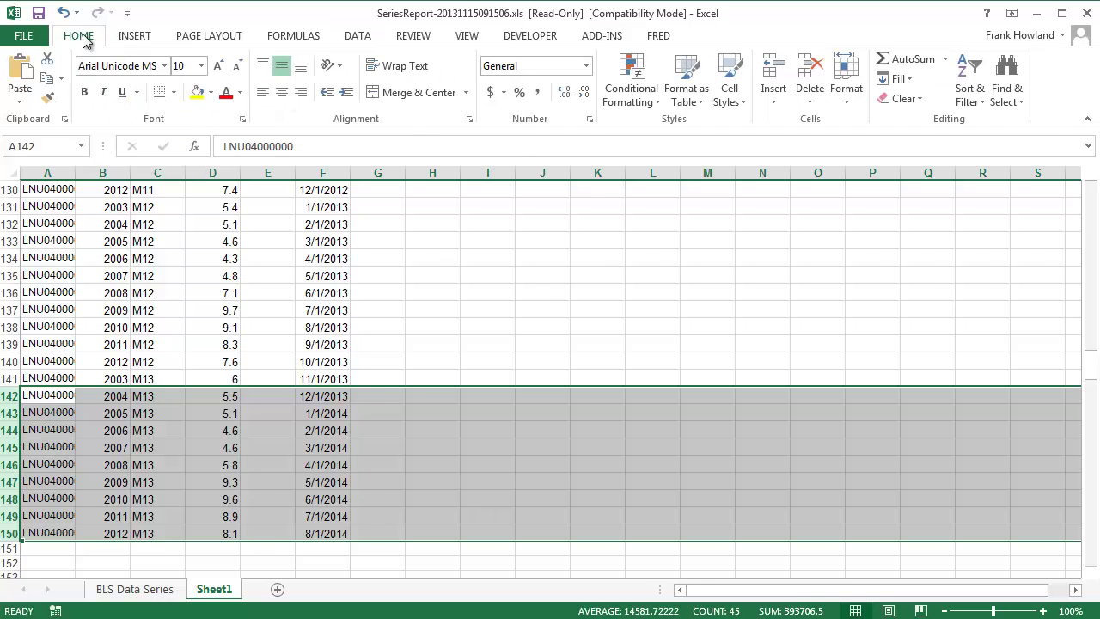
left_click(811, 69)
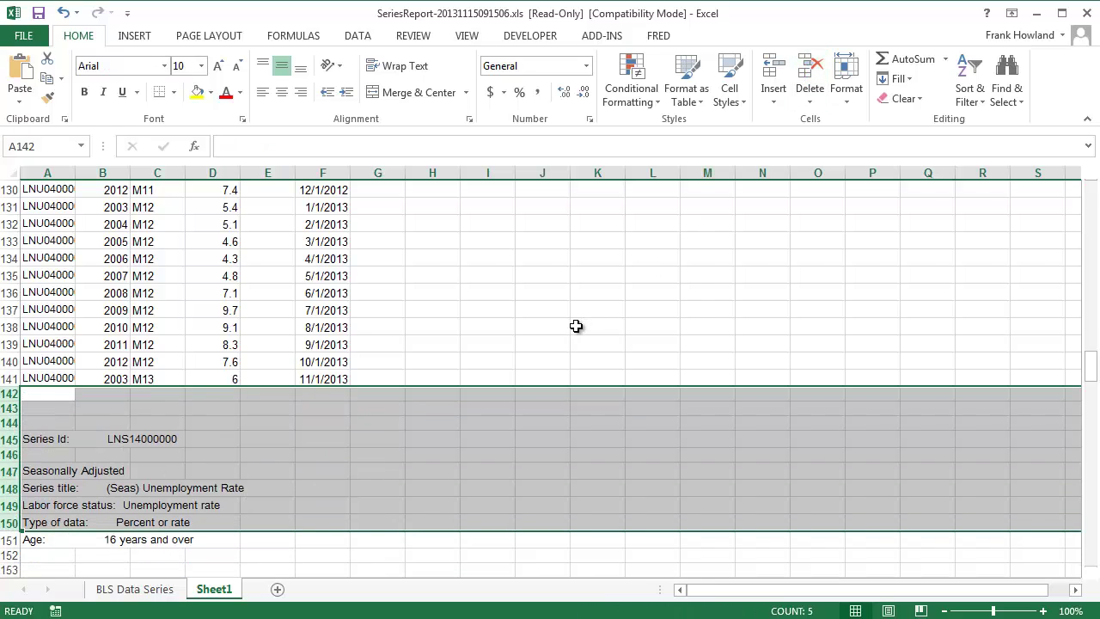
Step: Delete the leftover 2003 M13 row 141 so the data ends at row 140 (2012 M12, 7.6)
scroll(574, 326, "up", 9)
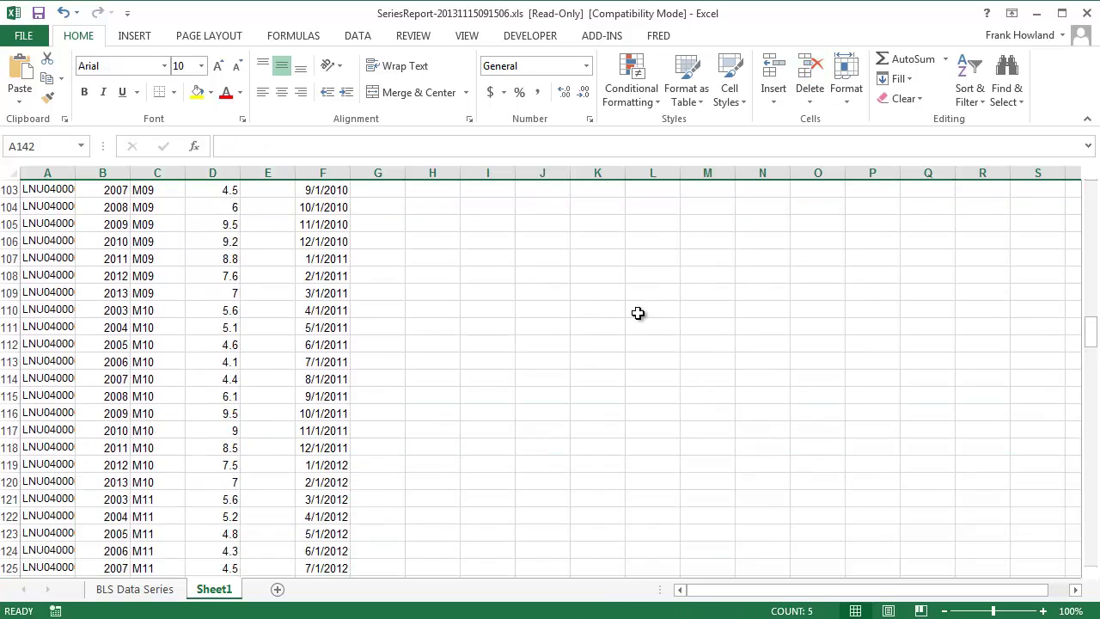
scroll(638, 313, "up", 20)
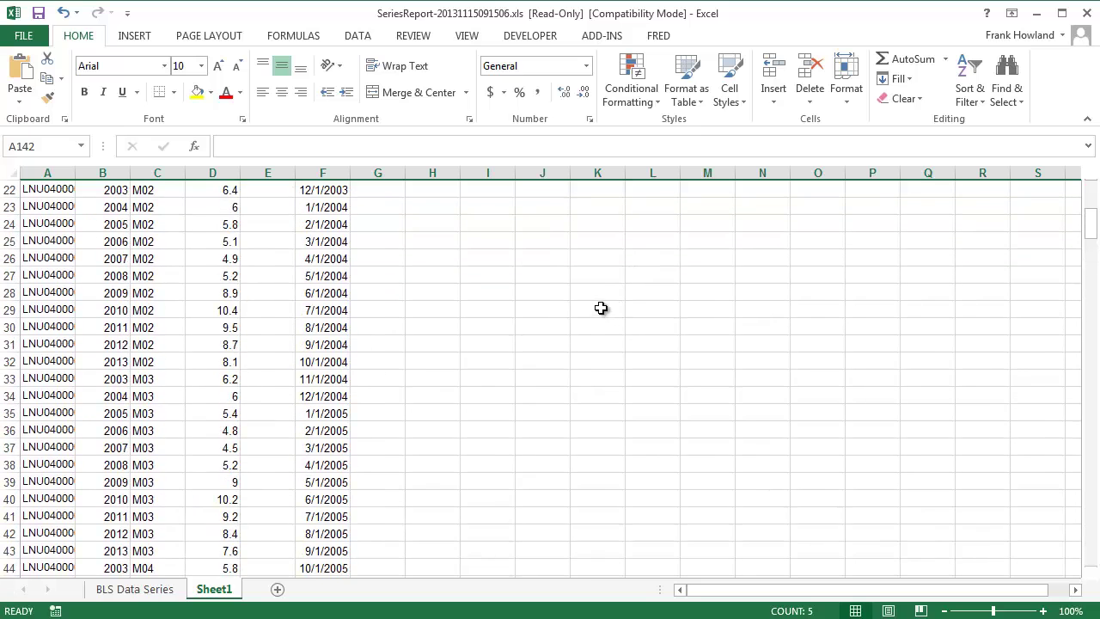
scroll(600, 308, "up", 5)
left_click(162, 354)
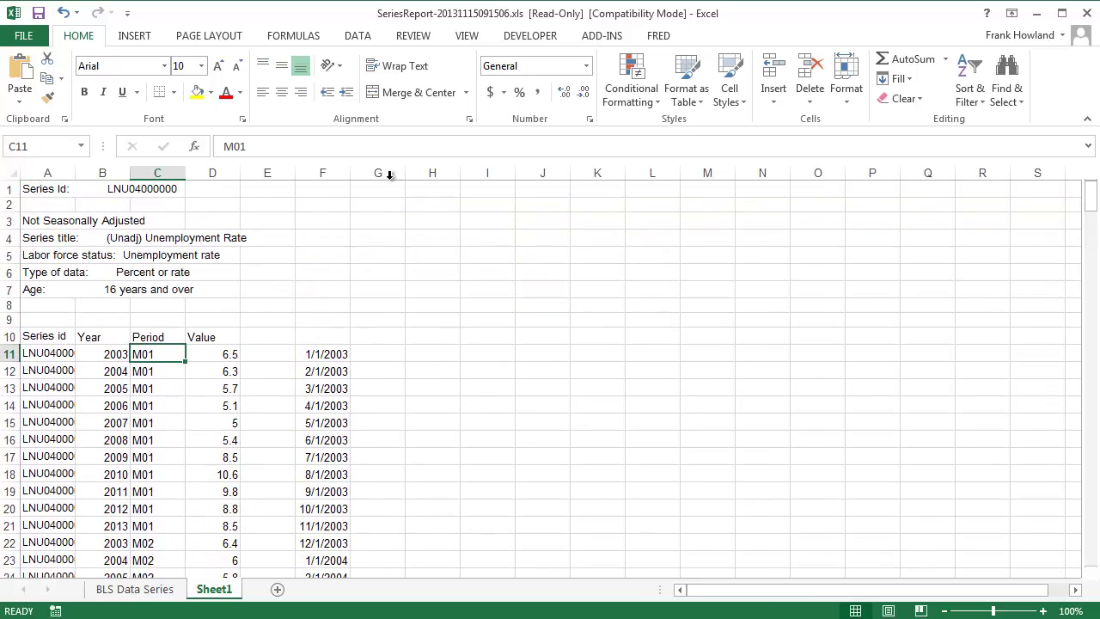
left_click(357, 36)
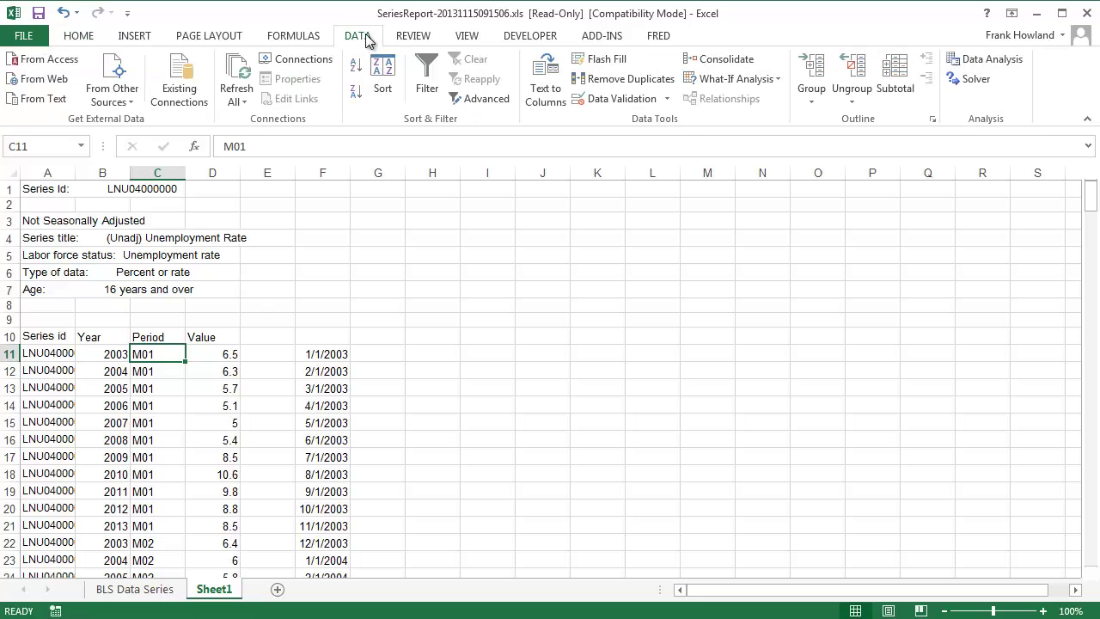
left_click_drag(55, 336, 232, 481)
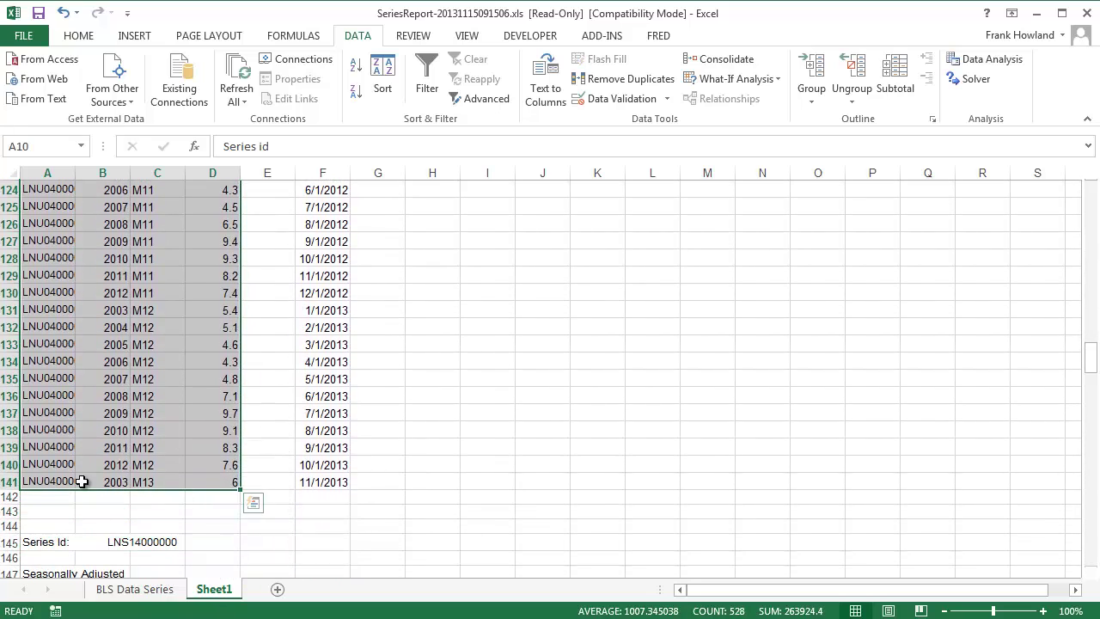
left_click(7, 482)
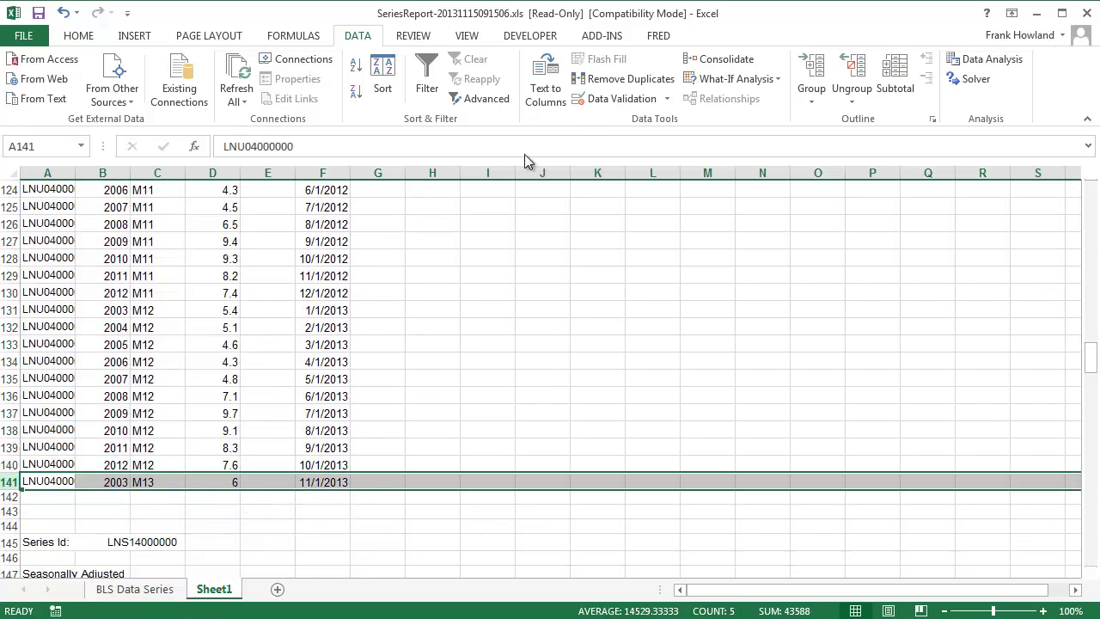
left_click(79, 36)
left_click(811, 76)
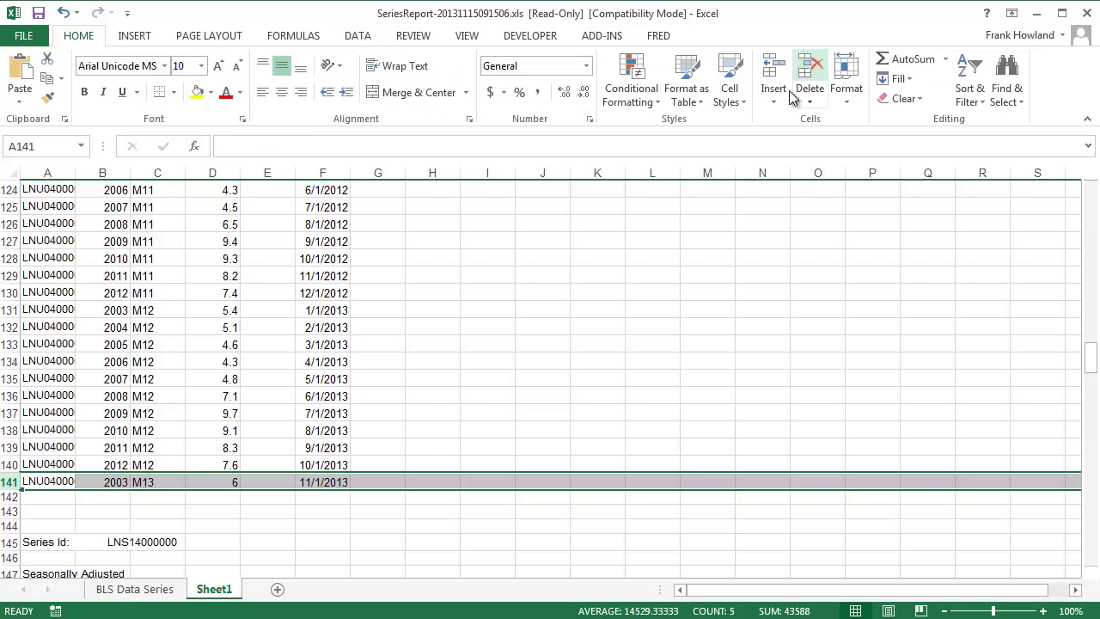
left_click(321, 465)
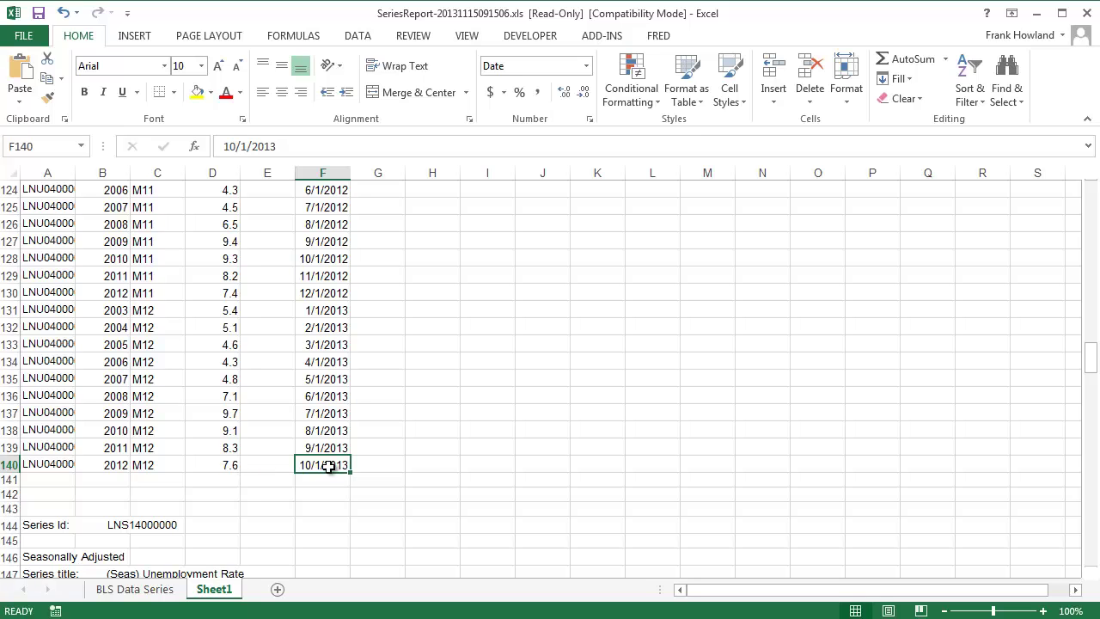
left_click_drag(233, 464, 44, 251)
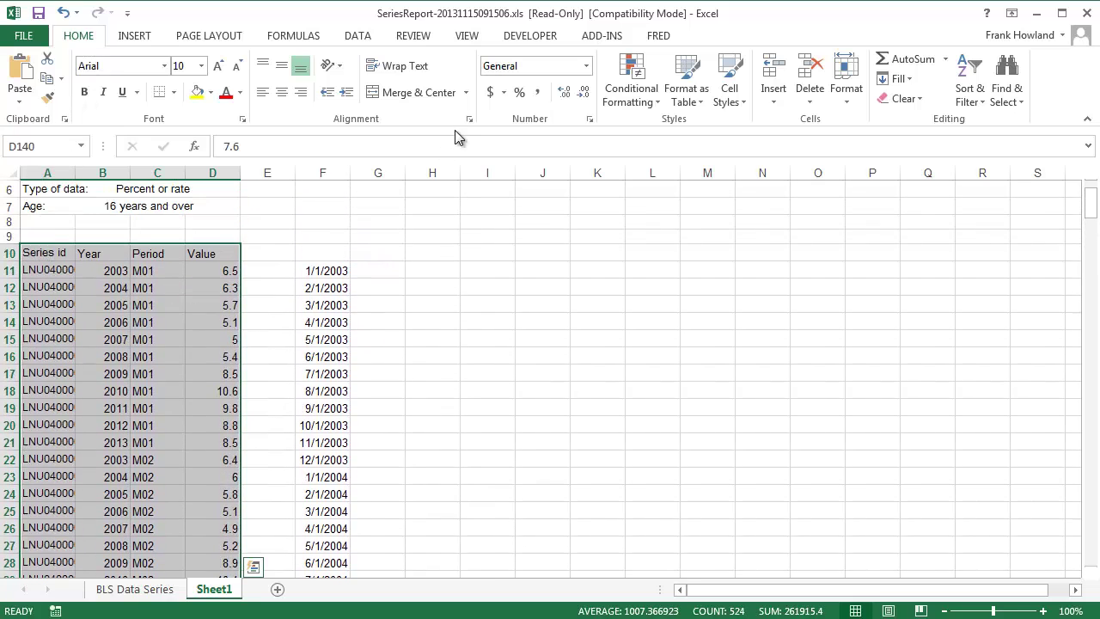
Step: Sort the unadjusted data by Year, then by Period
left_click(352, 41)
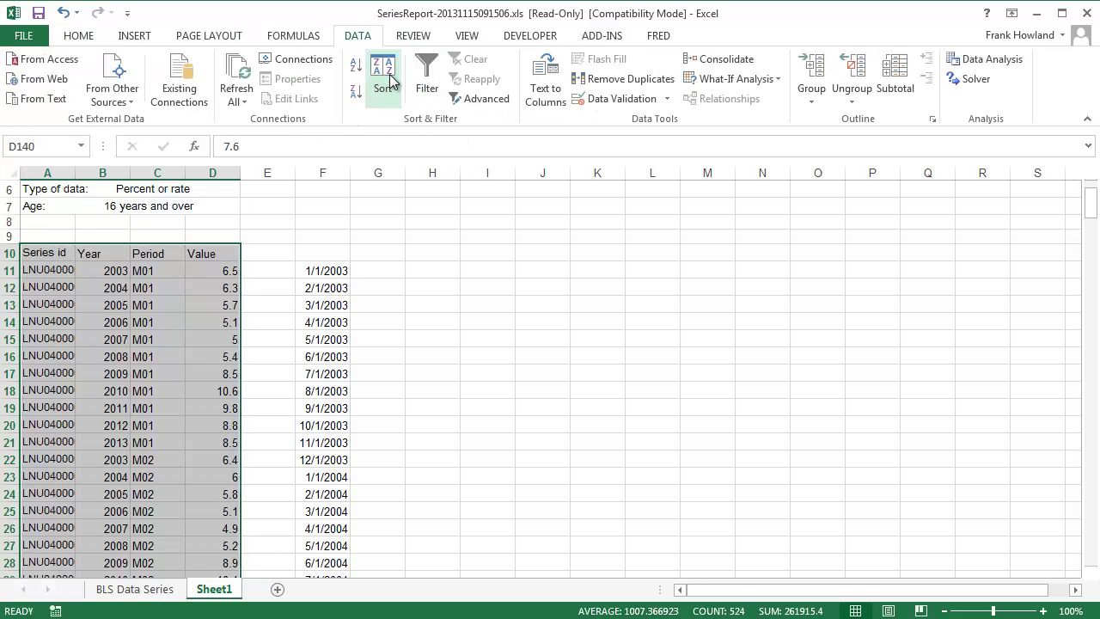
left_click(388, 80)
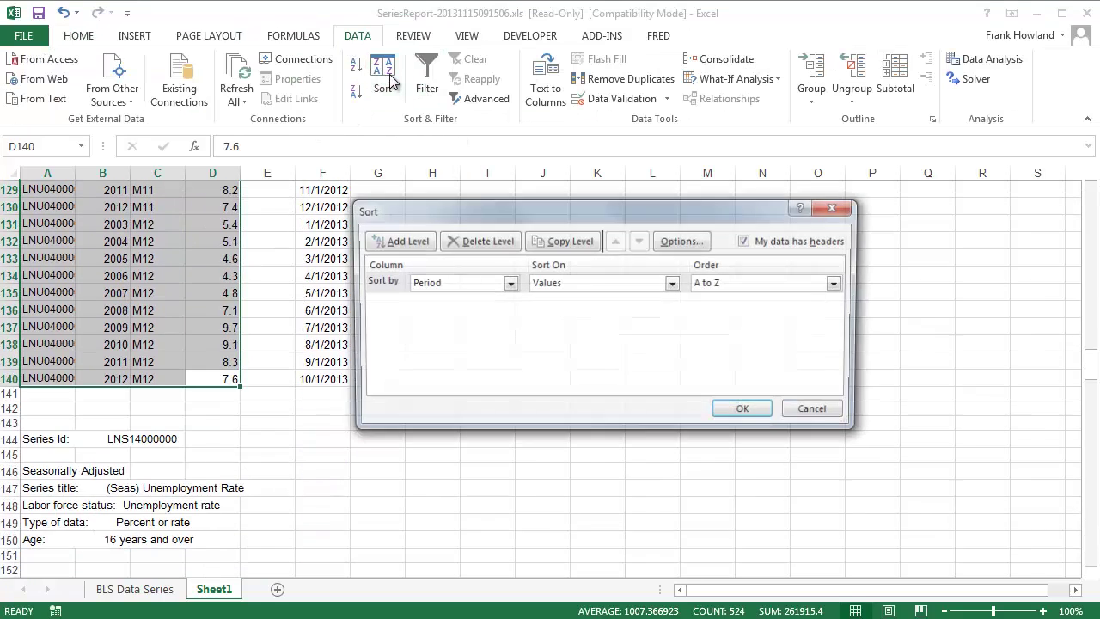
left_click(509, 286)
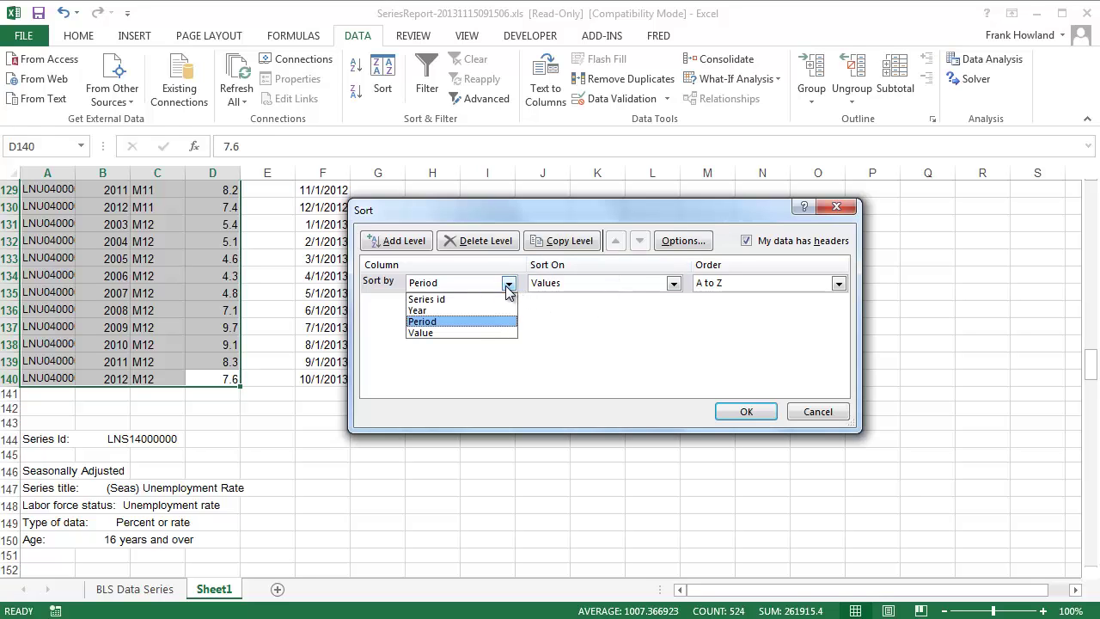
left_click(507, 305)
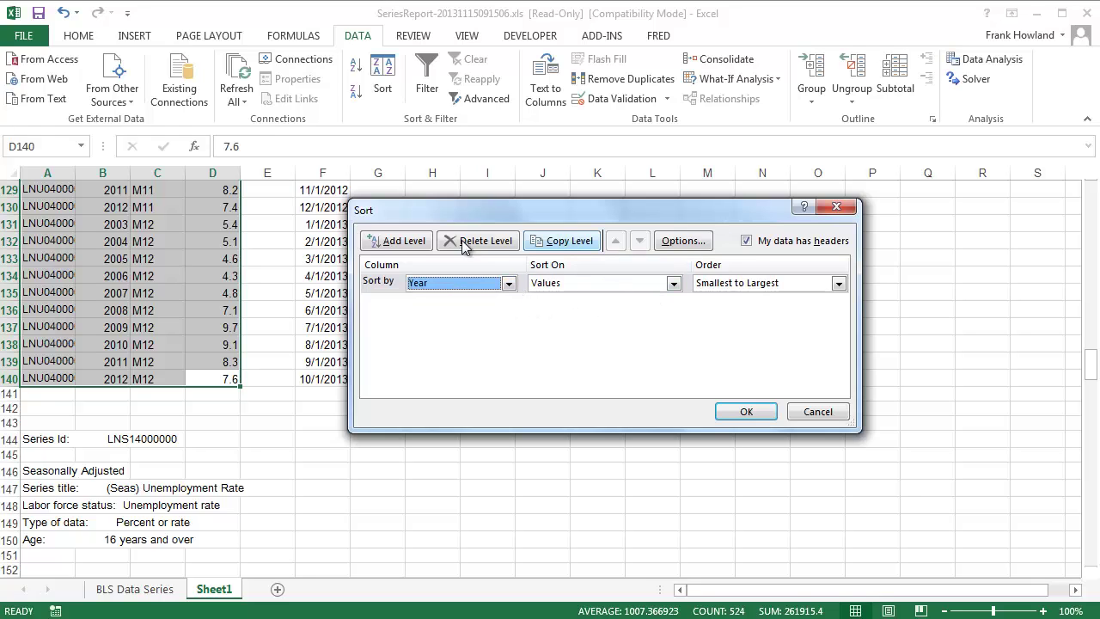
left_click(417, 241)
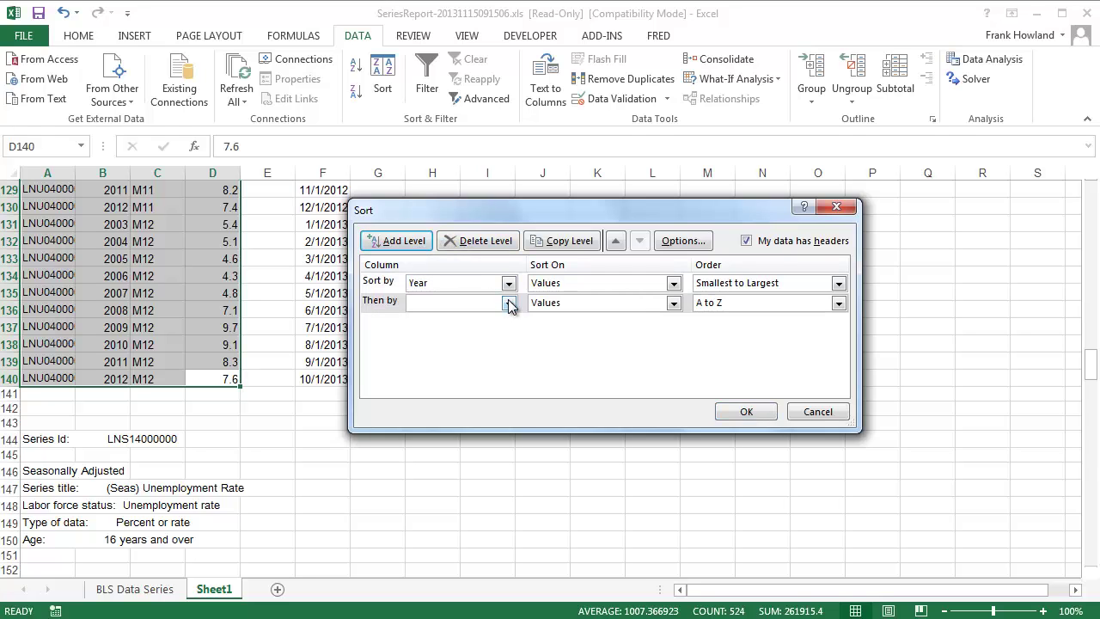
left_click(509, 304)
left_click(469, 345)
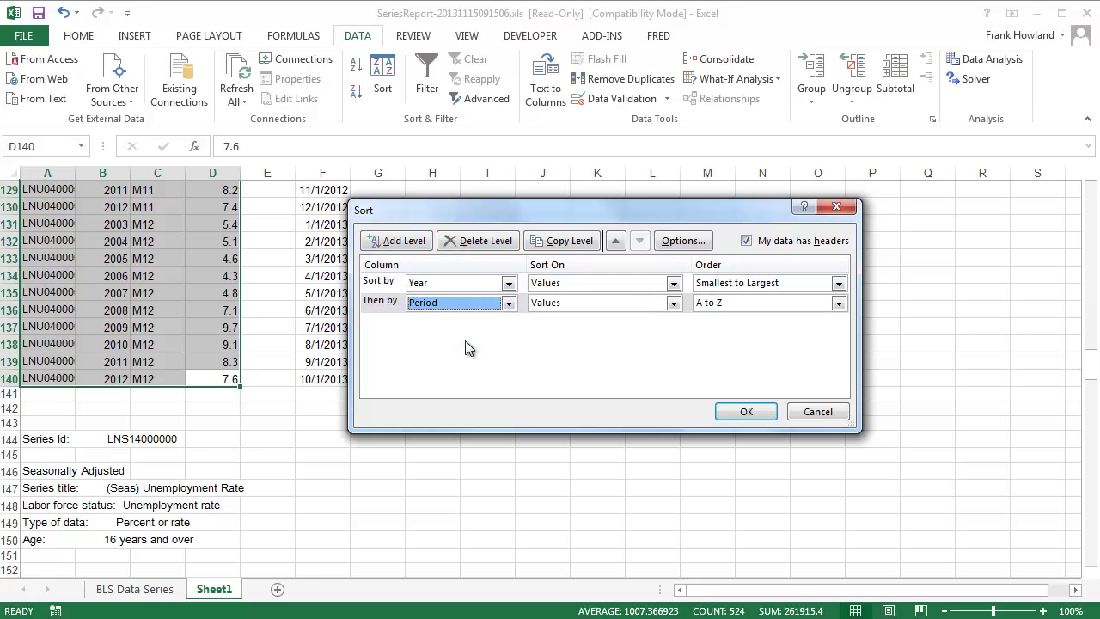
left_click(733, 416)
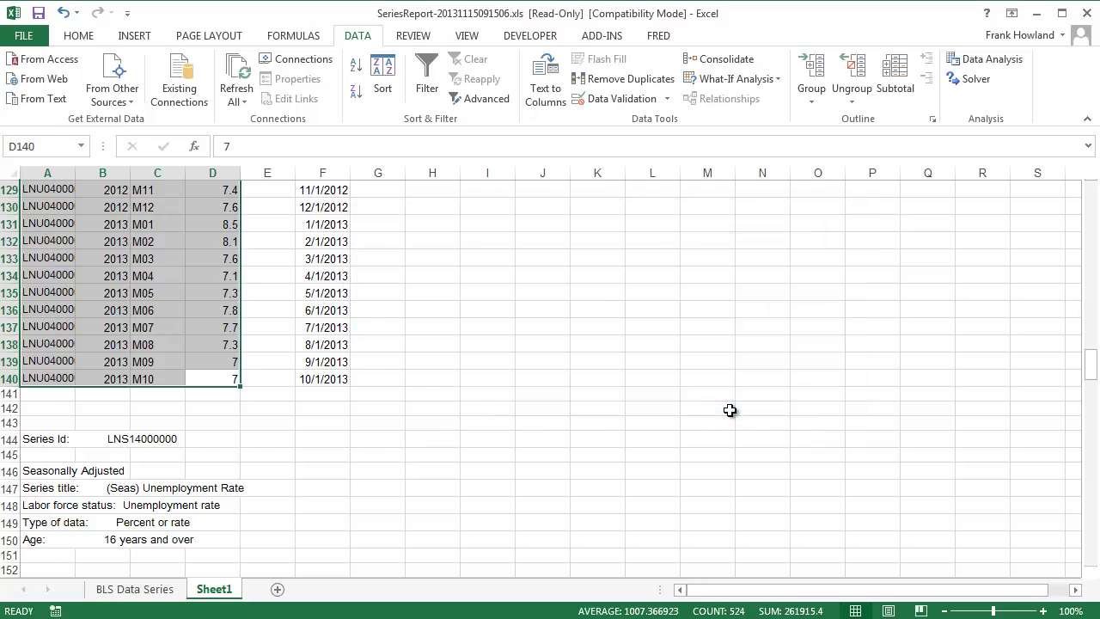
Step: Refill the monthly date series from 1/1/2003 down to row 140
scroll(193, 368, "up", 20)
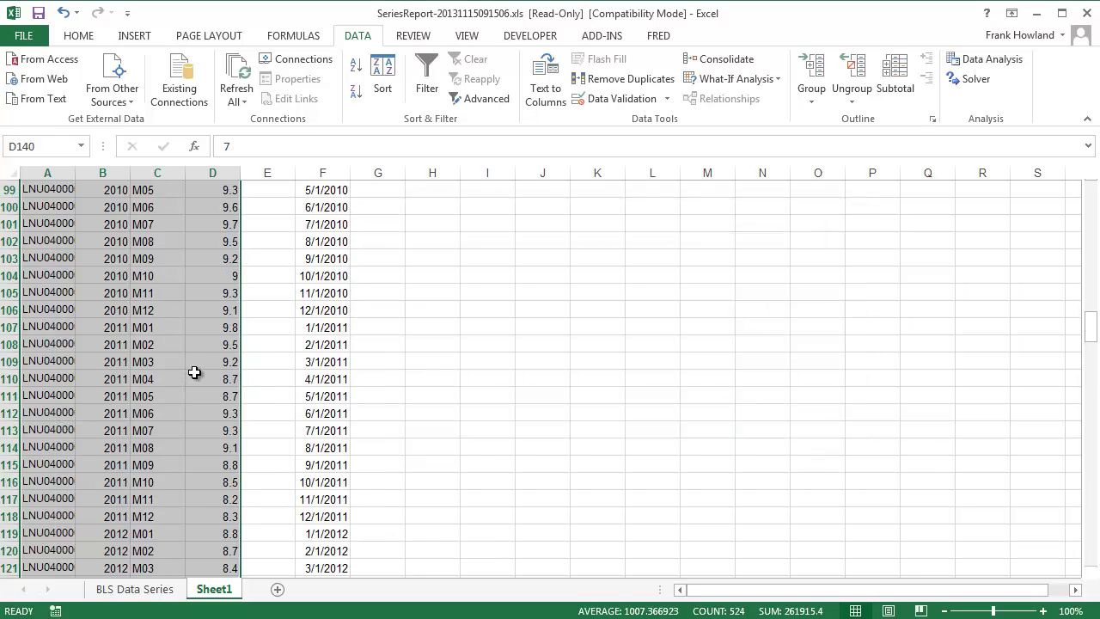
scroll(204, 356, "up", 20)
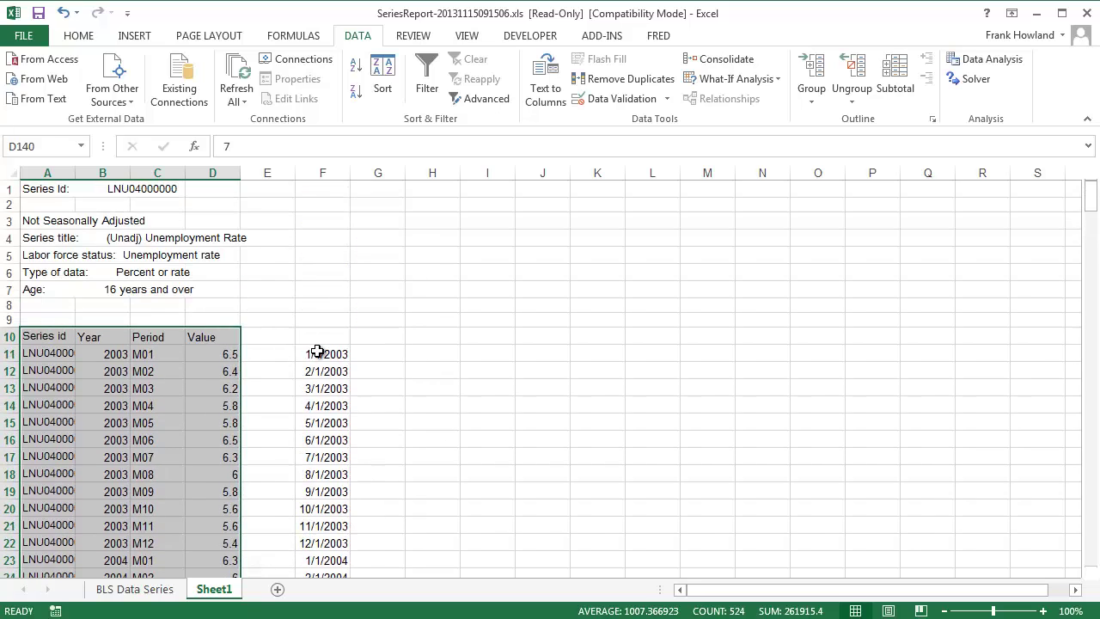
left_click(319, 353)
left_click_drag(341, 353, 342, 369)
double_click(352, 376)
scroll(348, 387, "down", 2)
scroll(342, 392, "up", 2)
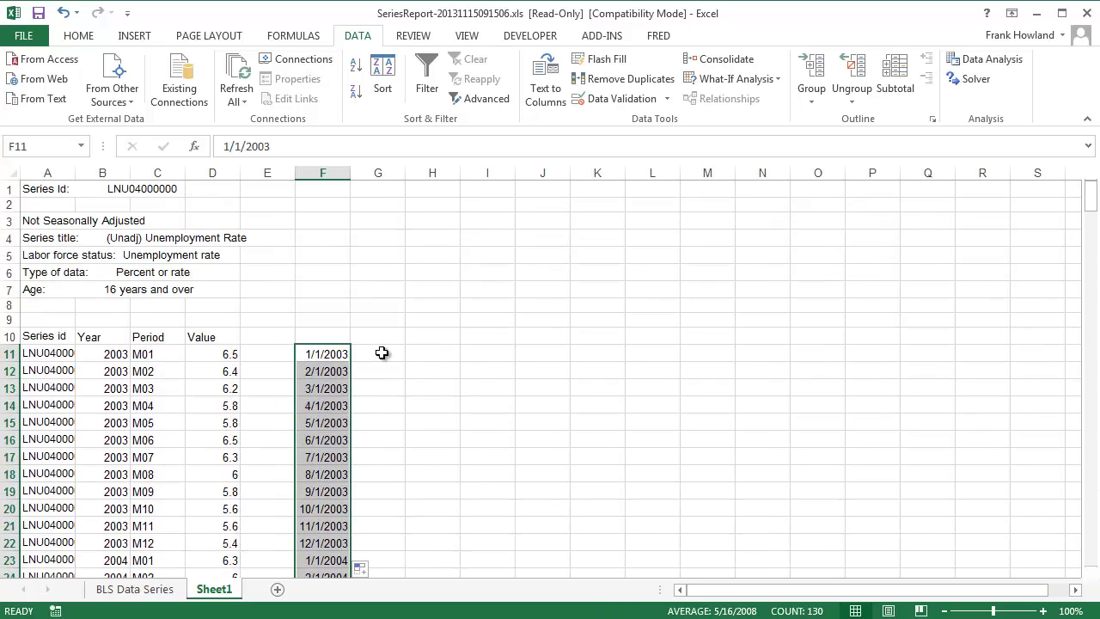
Step: Enter the header 'Date' in F10
left_click(380, 353)
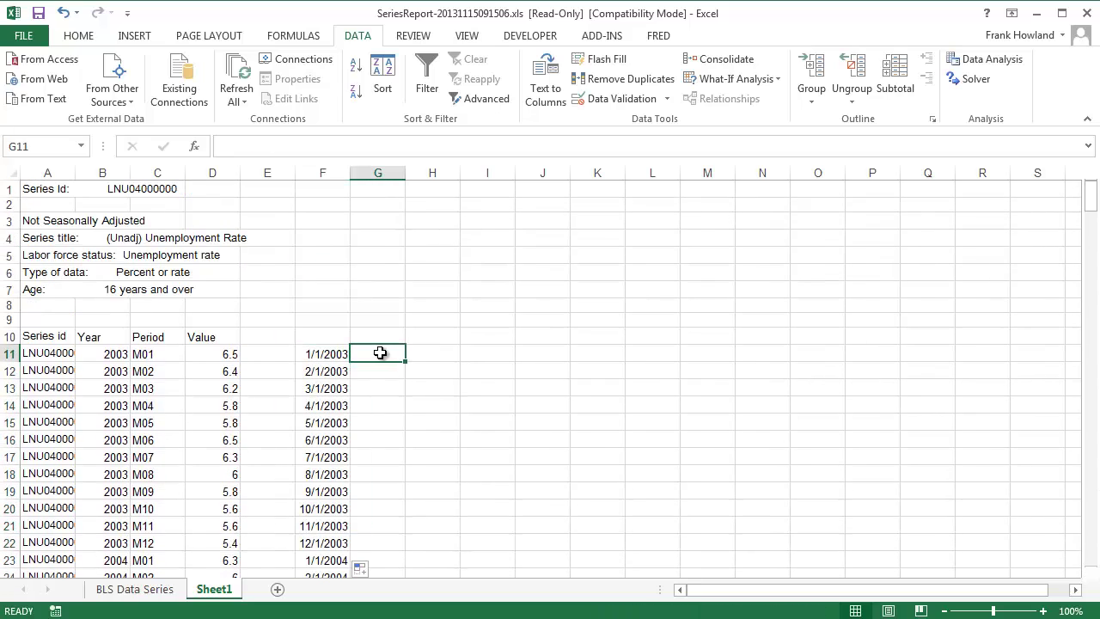
left_click(331, 336)
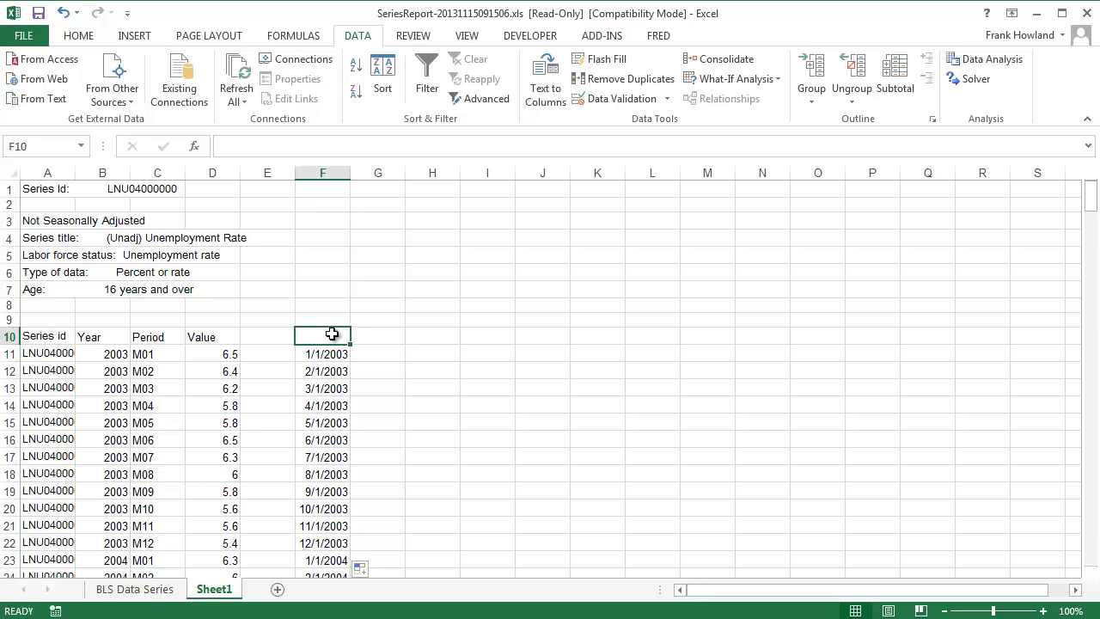
type("Date")
key("Return")
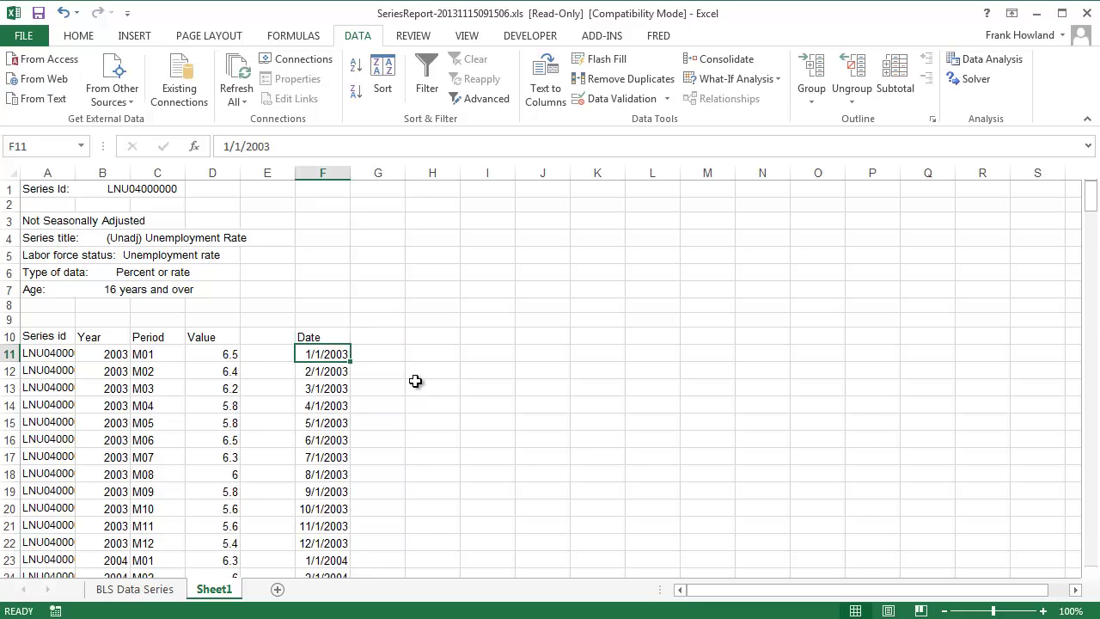
Step: Enter the header 'Unadjusted' in G10
left_click(386, 338)
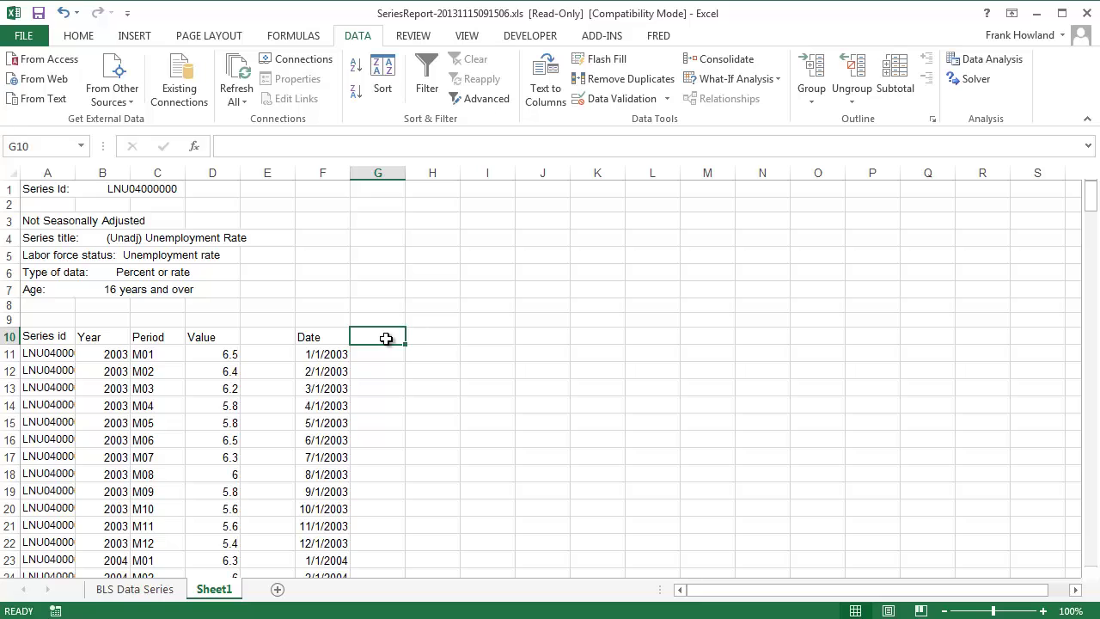
type("Und")
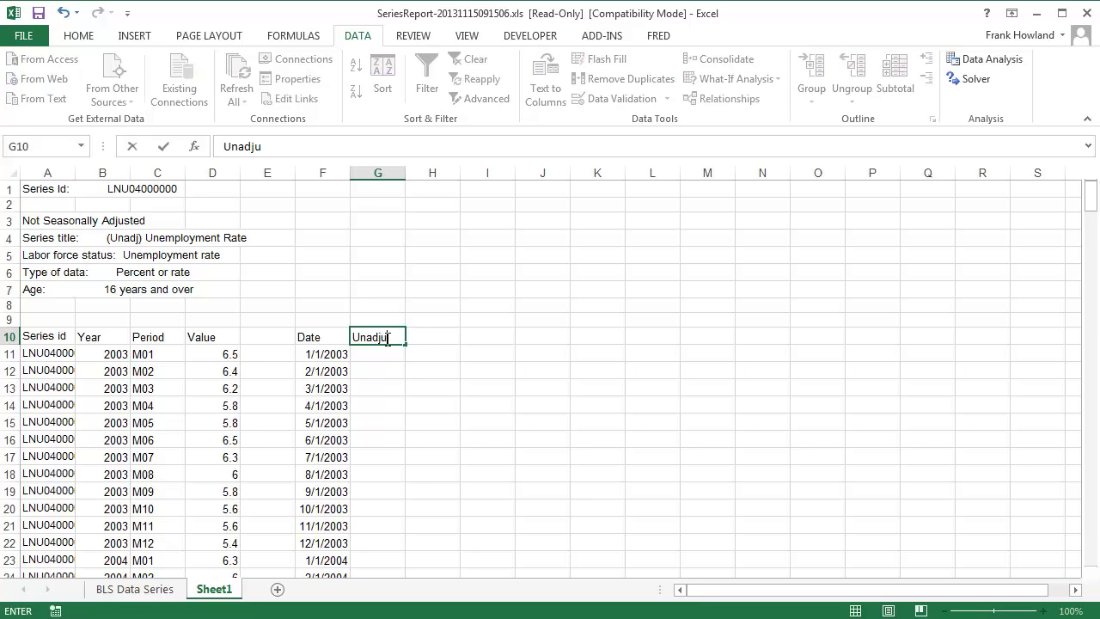
type("adjusted")
key("Return")
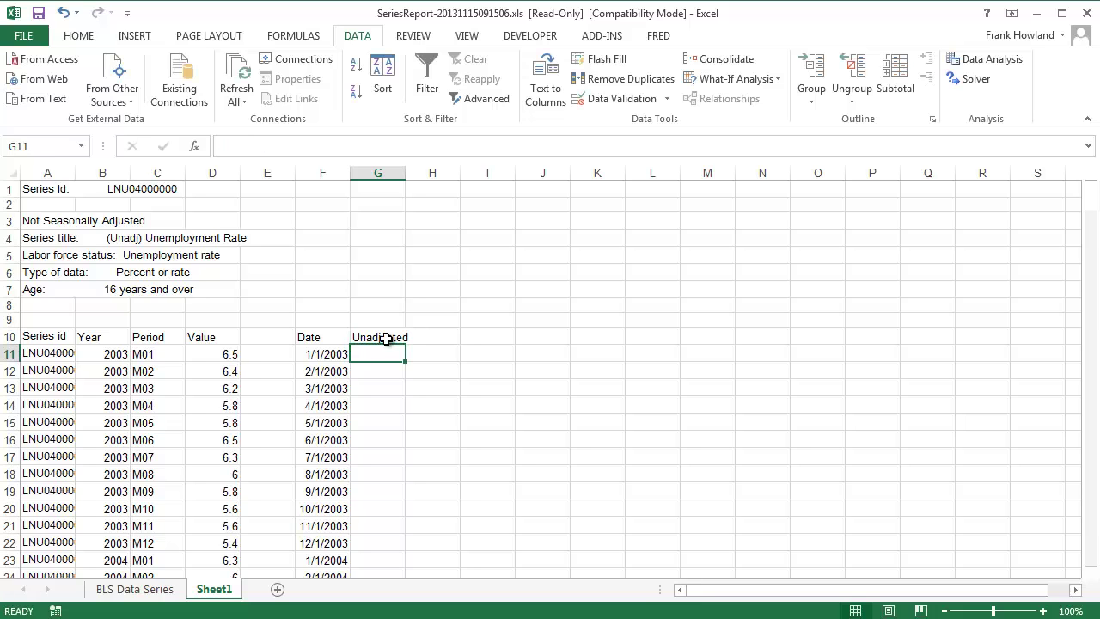
Step: Enter =D11 in G11 and fill it down column G to row 140
type("=")
left_click(221, 355)
key("Return")
left_click(376, 353)
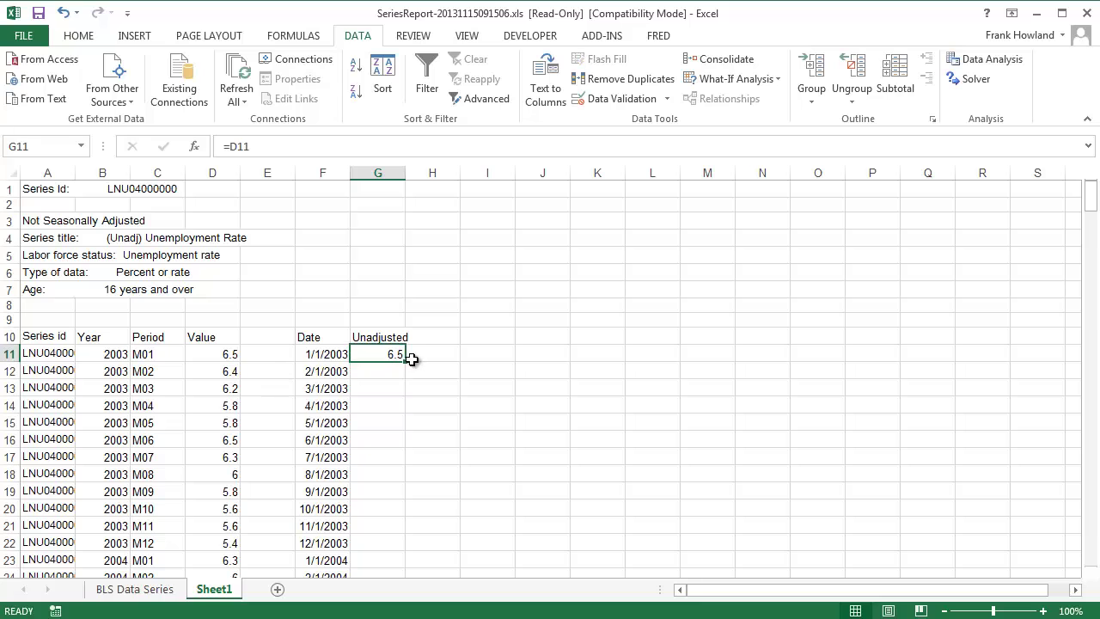
double_click(405, 361)
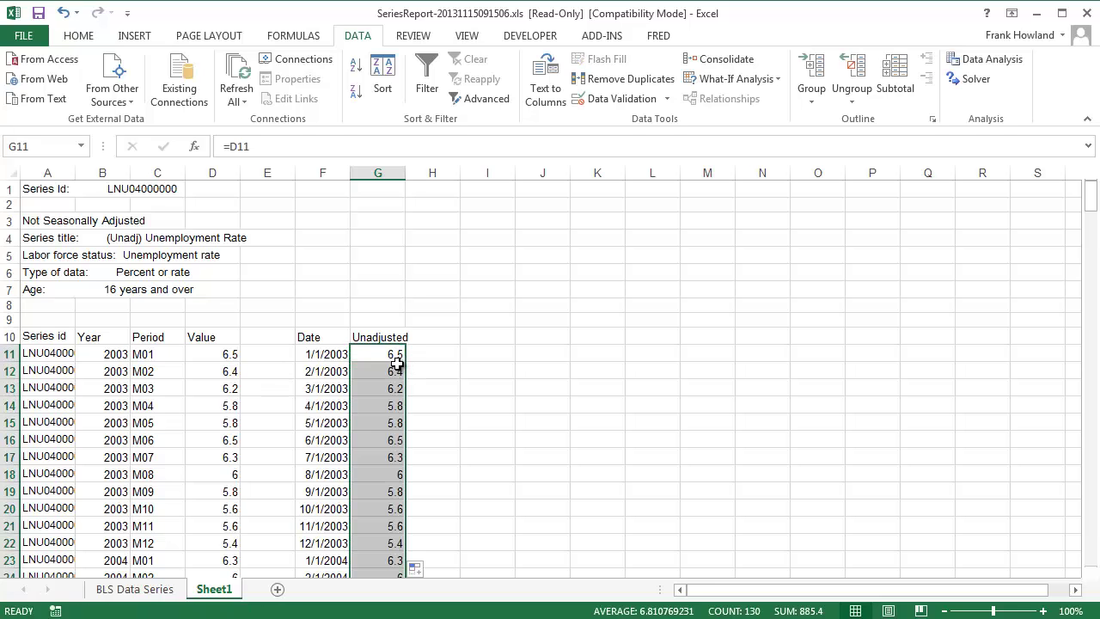
scroll(396, 365, "down", 20)
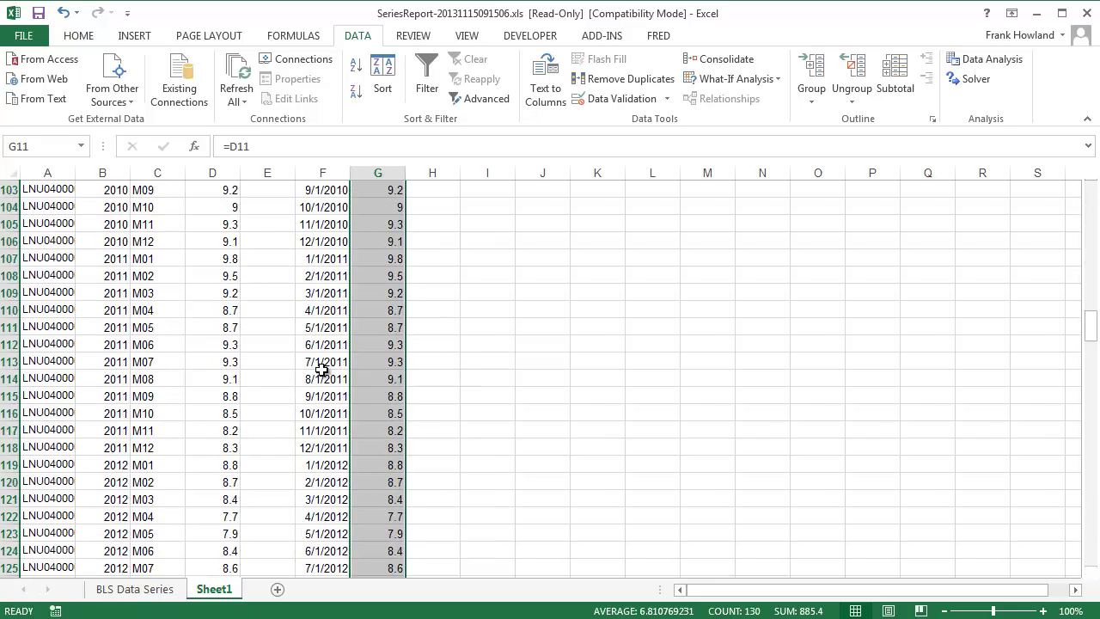
scroll(292, 370, "down", 16)
scroll(283, 367, "up", 4)
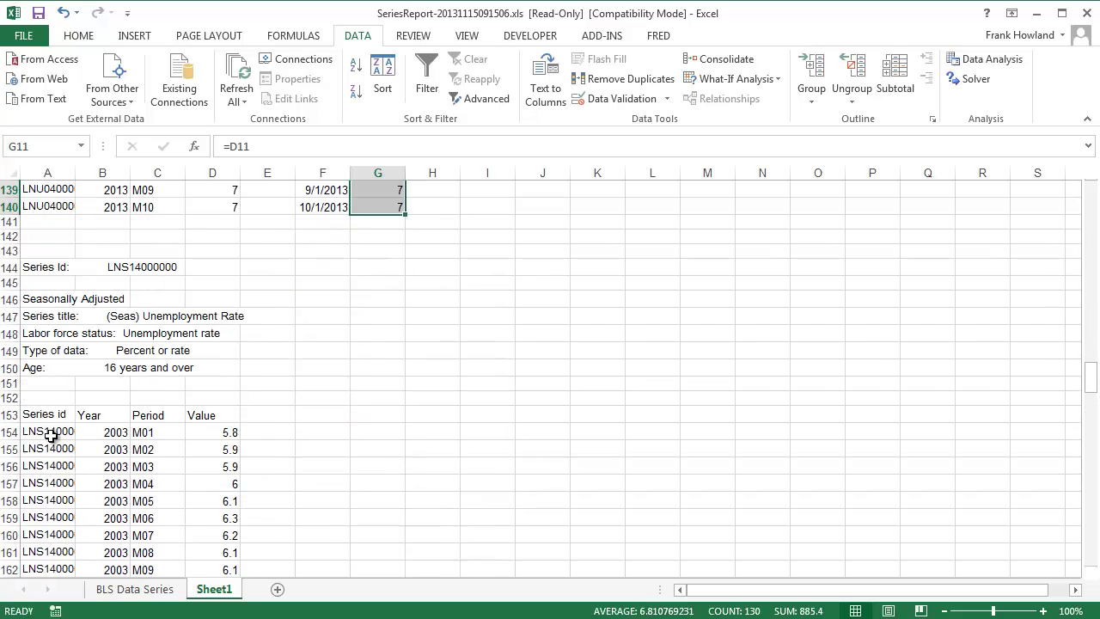
left_click_drag(37, 416, 224, 460)
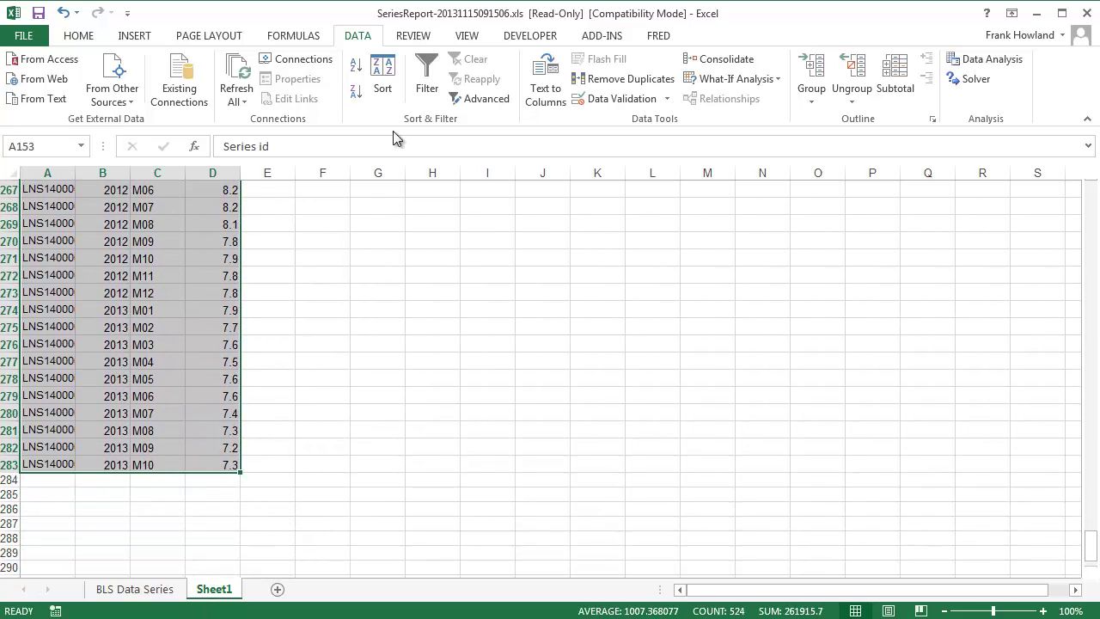
left_click(371, 75)
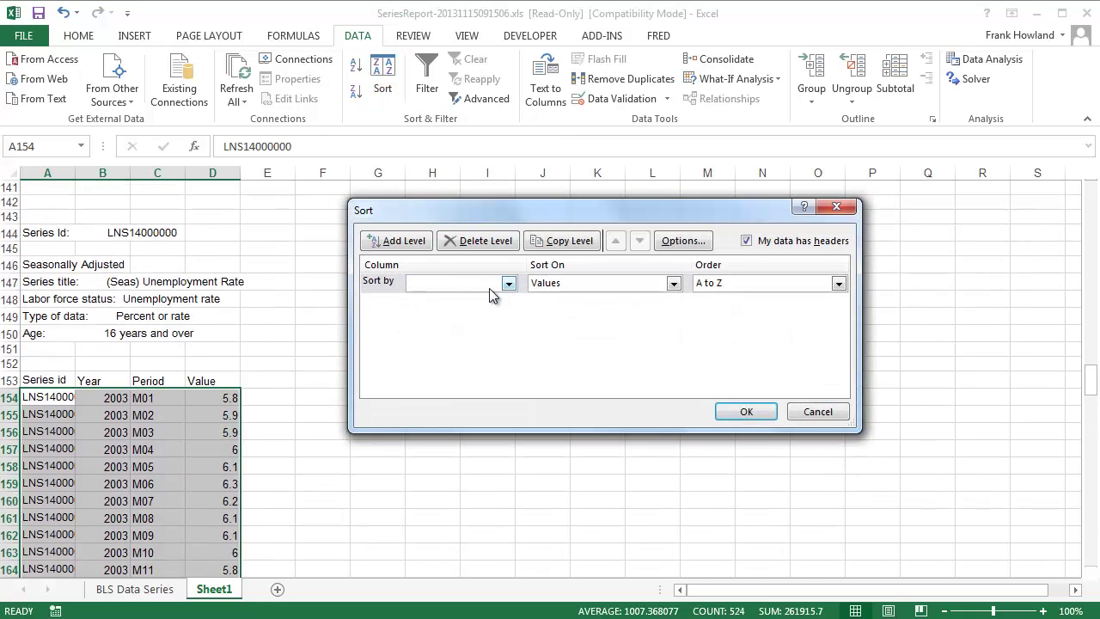
left_click(508, 285)
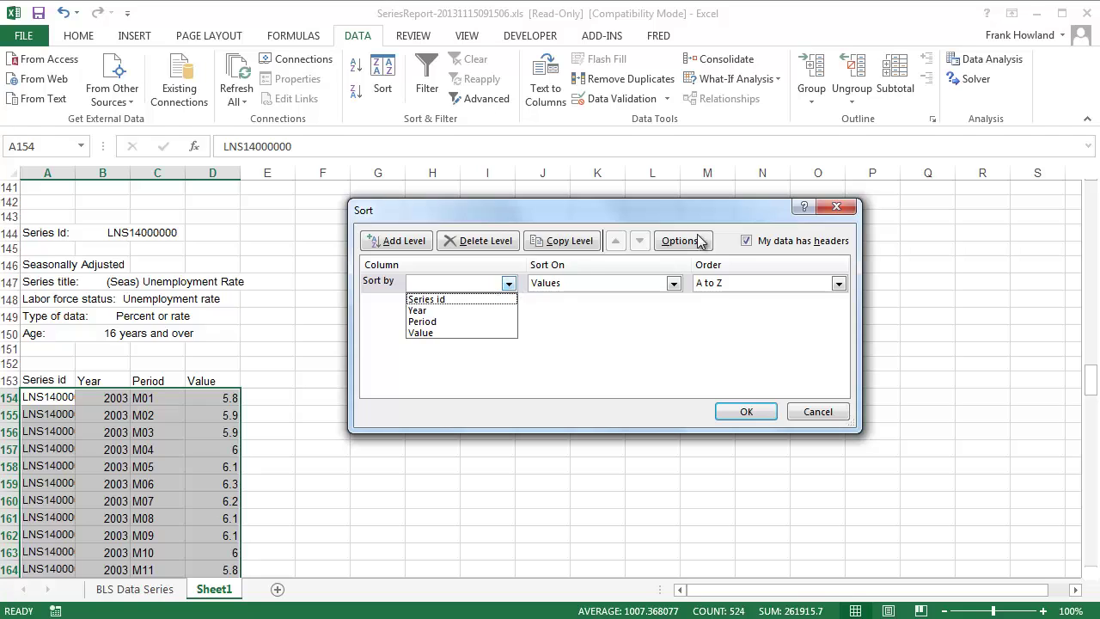
left_click(430, 321)
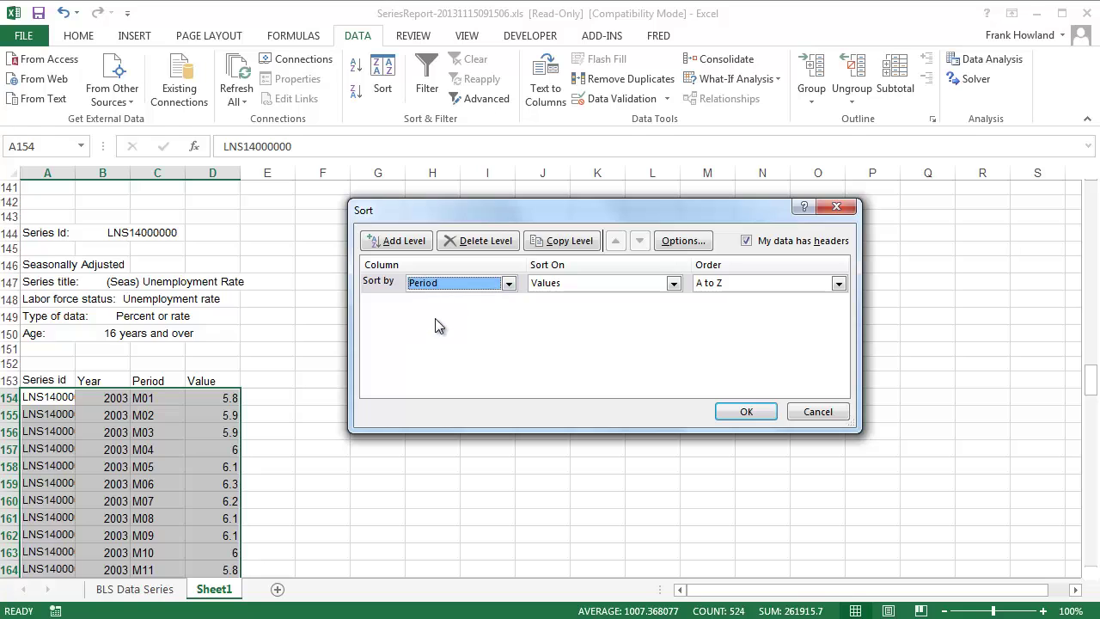
left_click(839, 287)
left_click(761, 311)
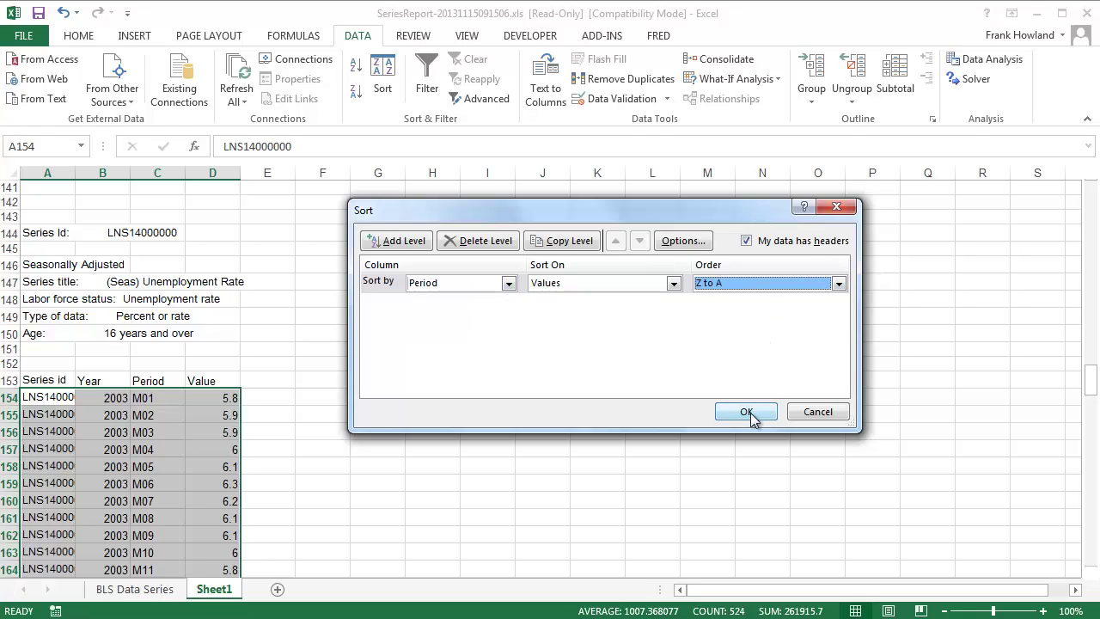
left_click(746, 412)
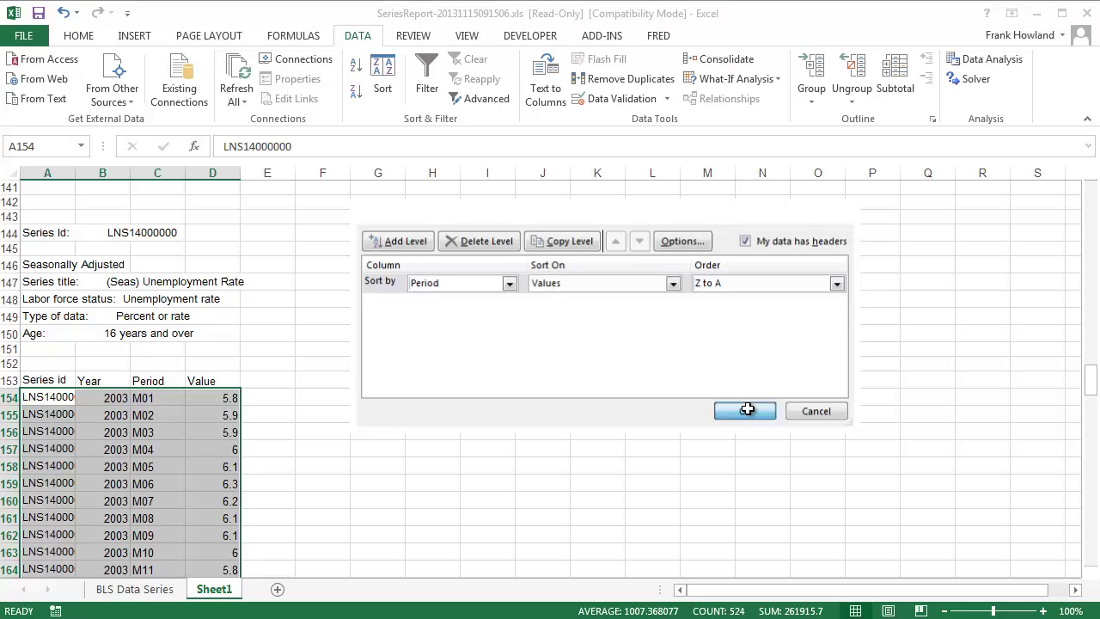
left_click(461, 438)
scroll(469, 451, "down", 5)
scroll(470, 451, "down", 20)
scroll(469, 451, "down", 11)
scroll(469, 447, "up", 20)
scroll(482, 412, "up", 15)
scroll(351, 436, "down", 1)
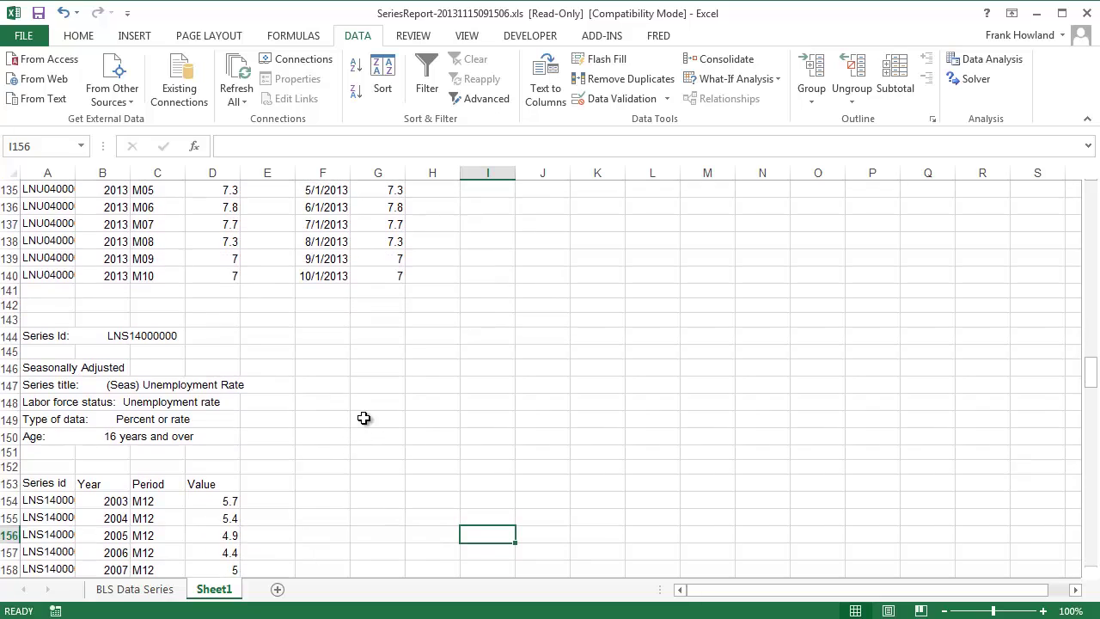
key("ctrl+z")
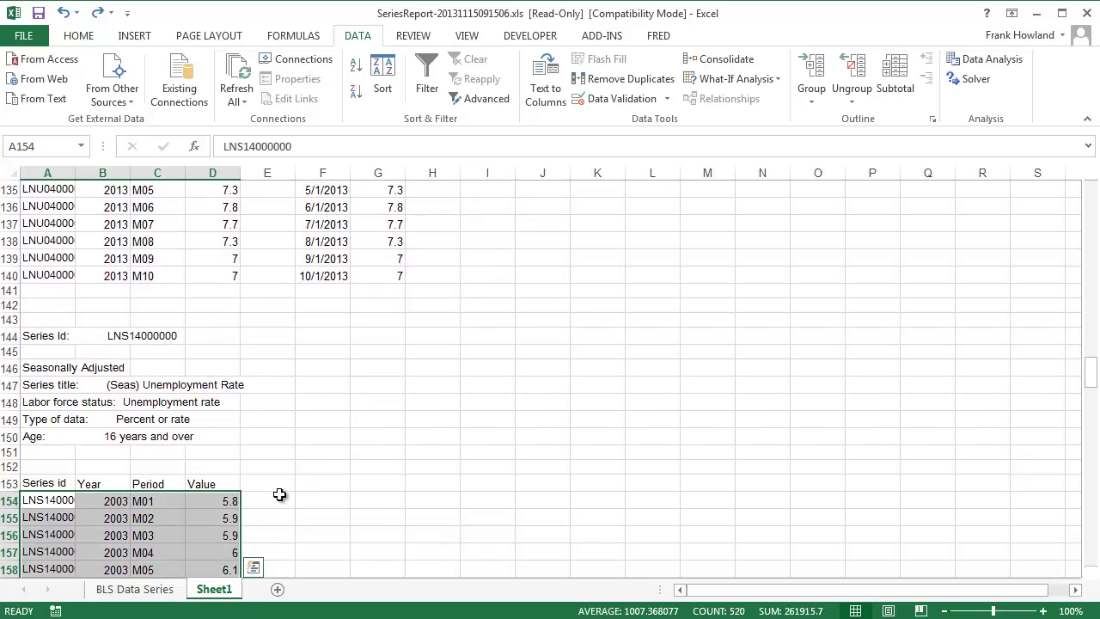
scroll(265, 522, "down", 7)
scroll(283, 486, "up", 2)
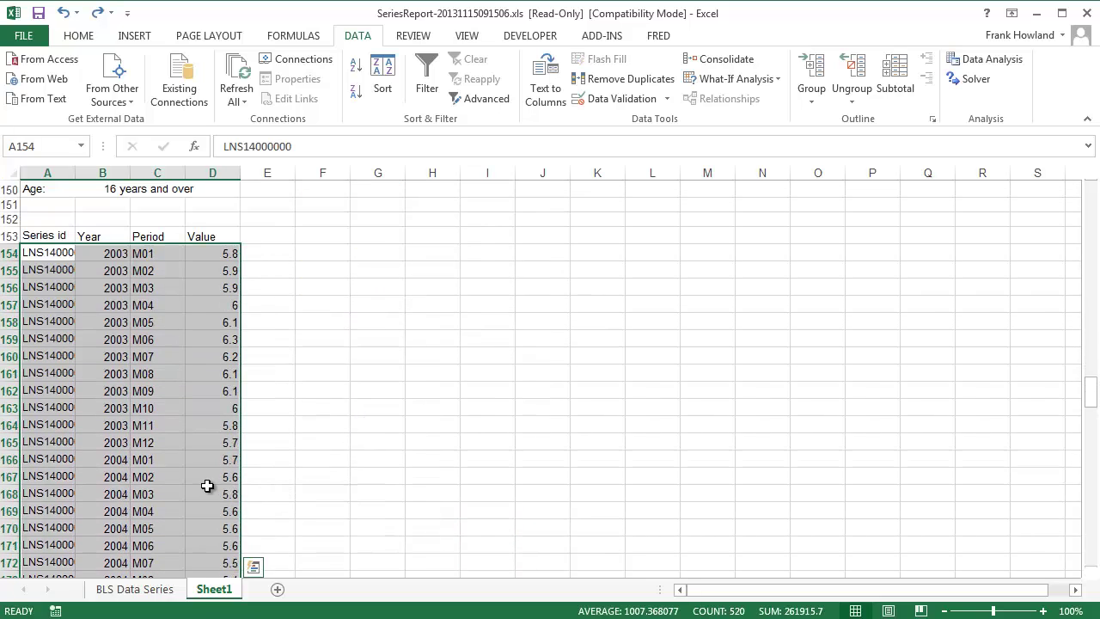
left_click(155, 443)
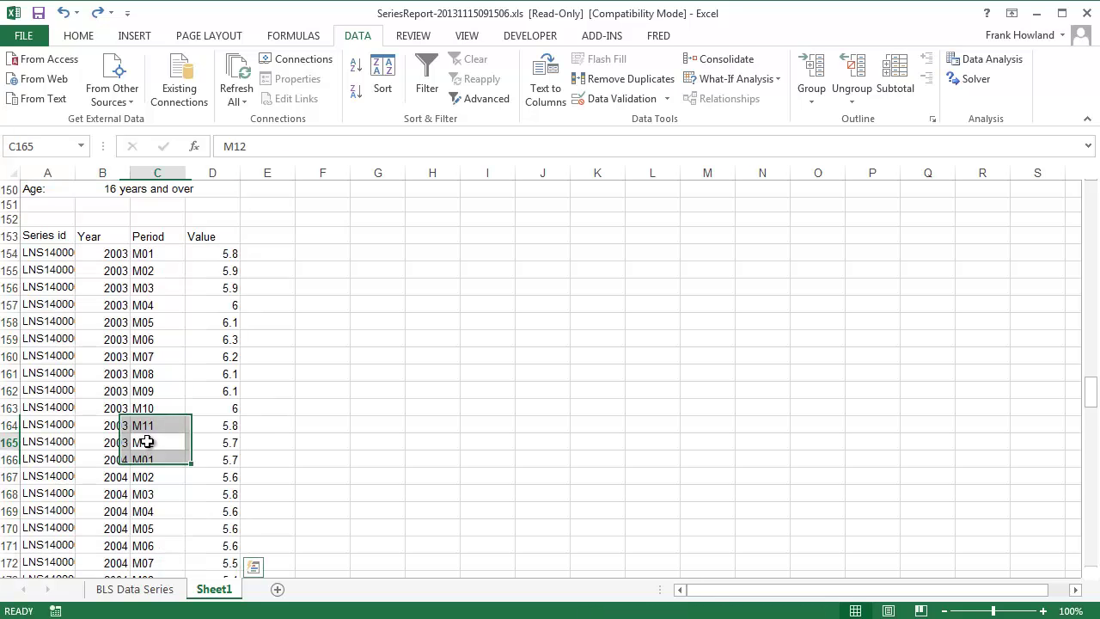
scroll(596, 430, "up", 20)
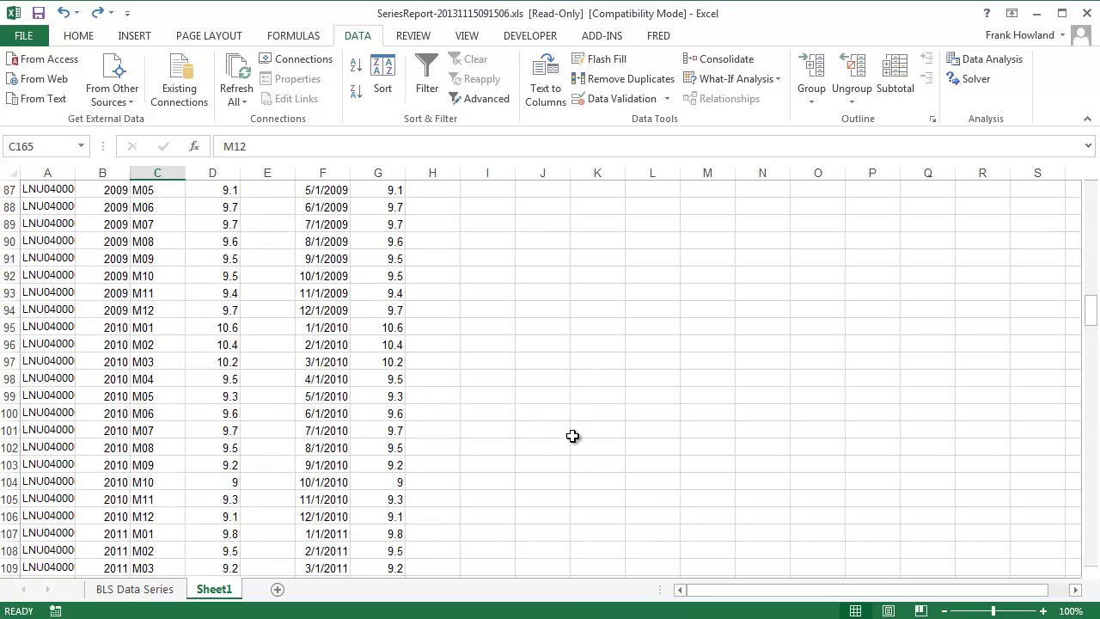
scroll(569, 432, "up", 20)
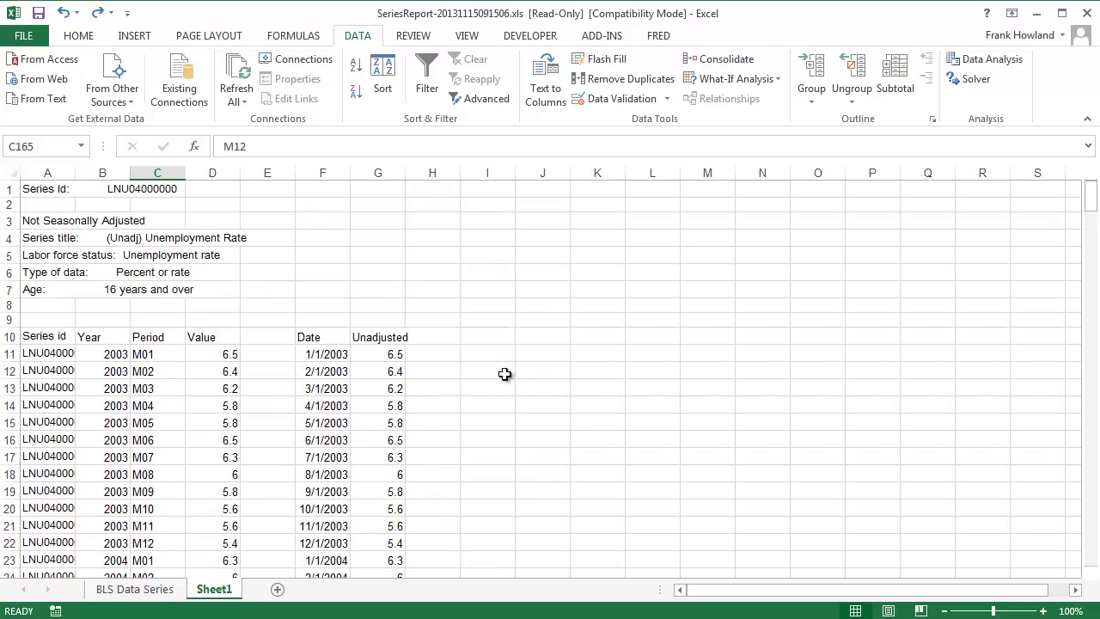
Step: Enter the header 'Adjusted' in H10
left_click(424, 352)
left_click(432, 337)
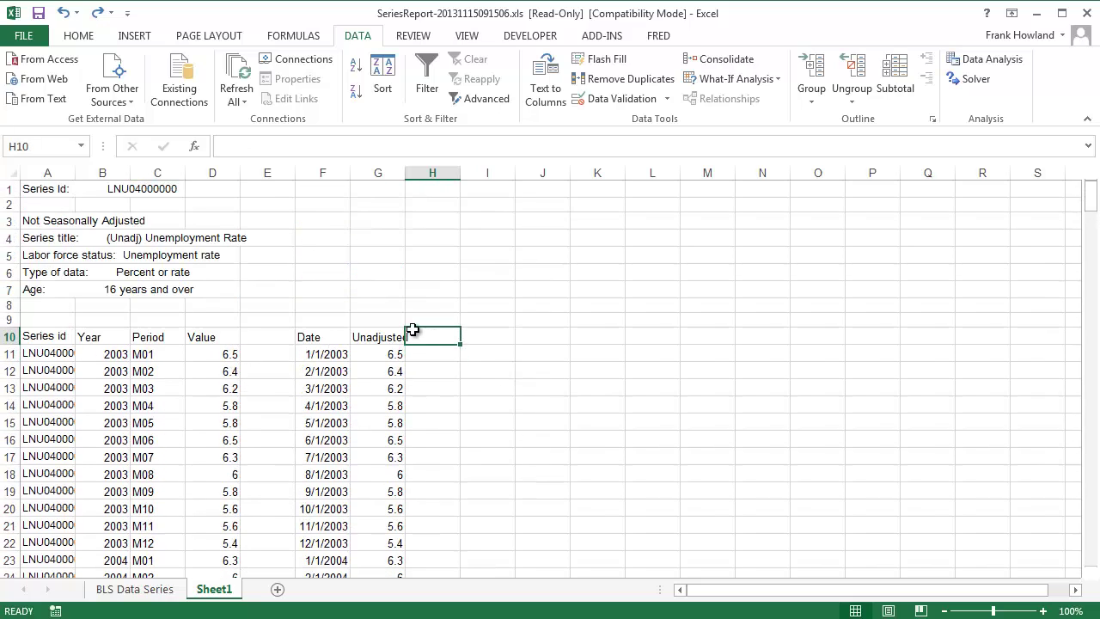
type("A")
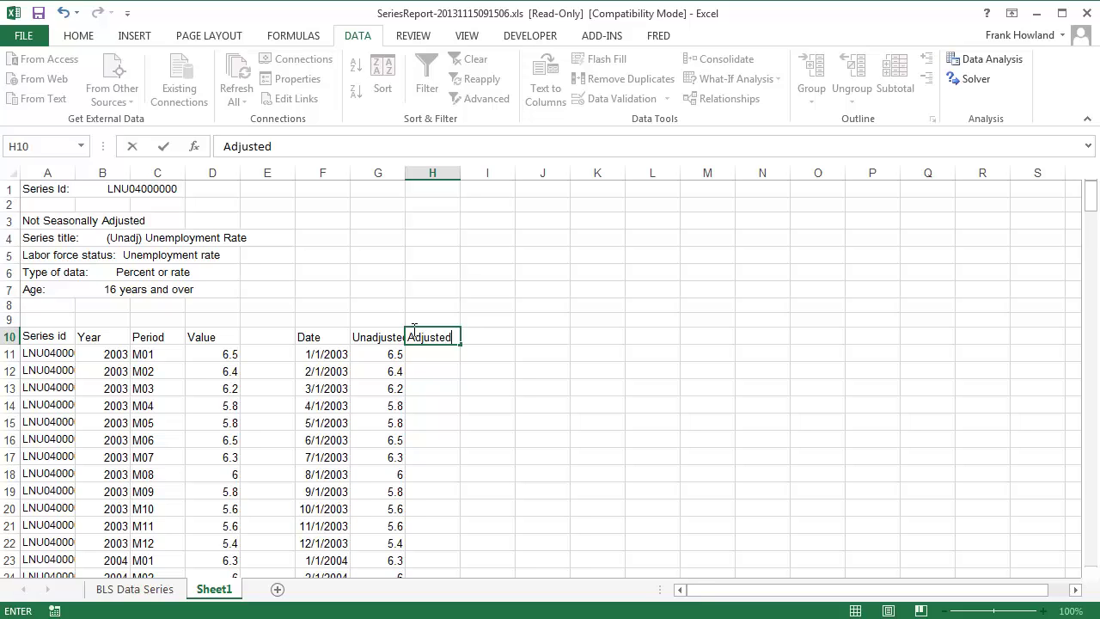
type("djusted")
key("Return")
Step: Enter =D154 in H11 and fill it down column H to row 140
type("=")
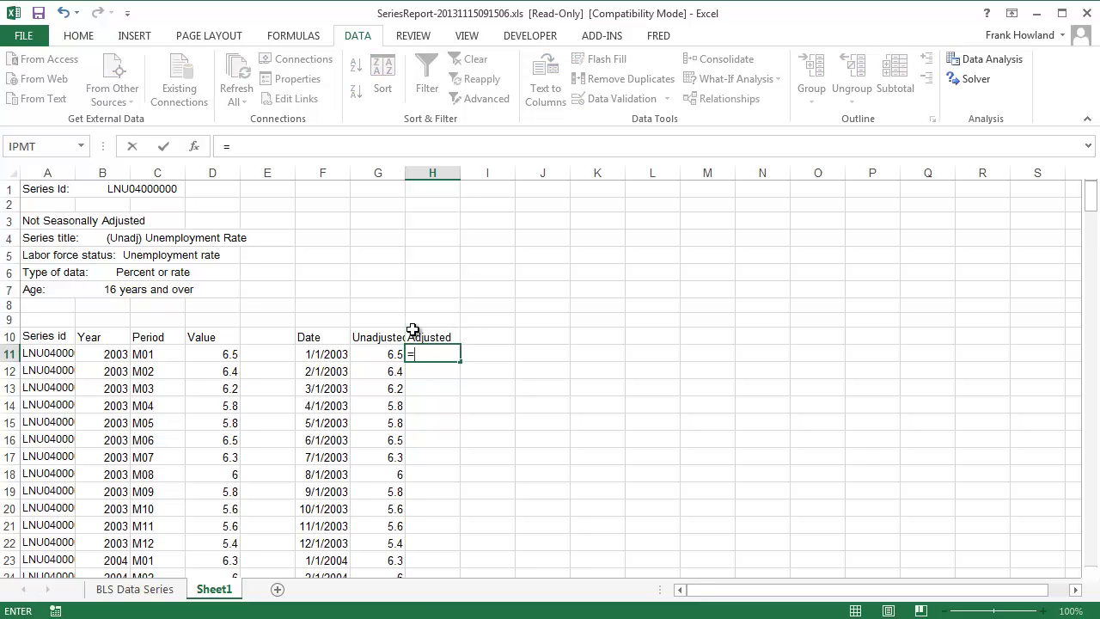
scroll(355, 407, "down", 15)
scroll(302, 407, "down", 20)
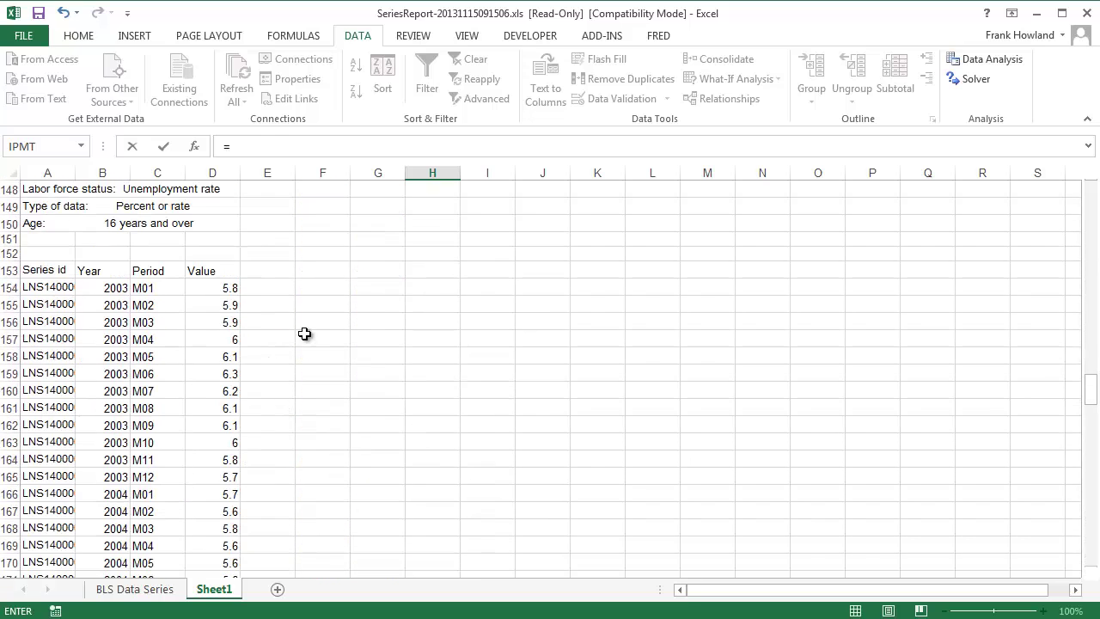
left_click(214, 288)
key("Return")
scroll(623, 267, "up", 4)
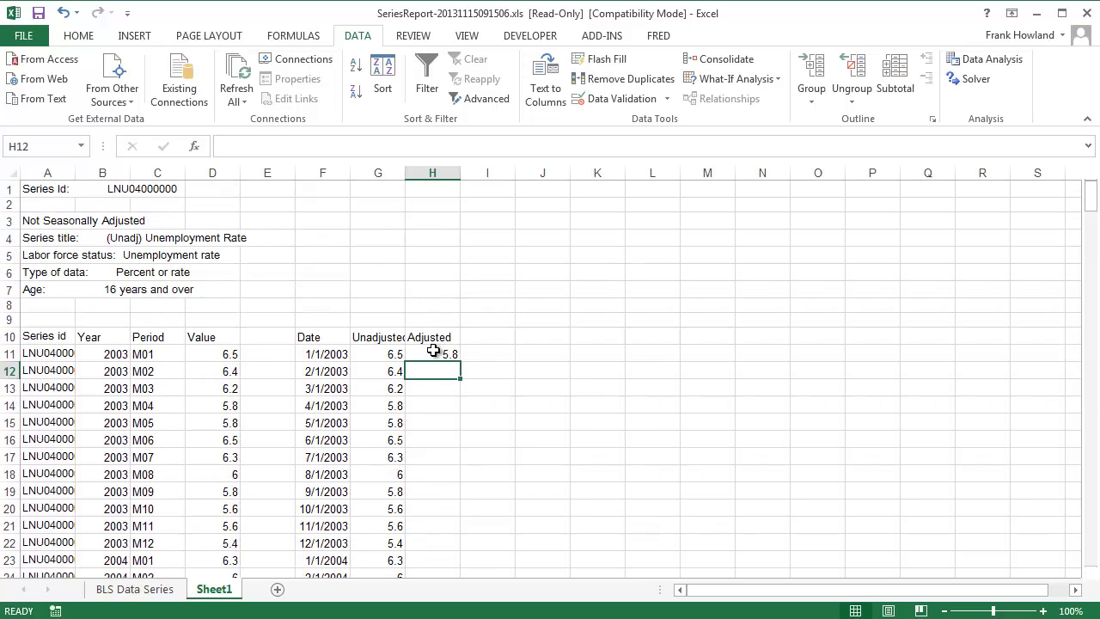
left_click(434, 352)
double_click(460, 362)
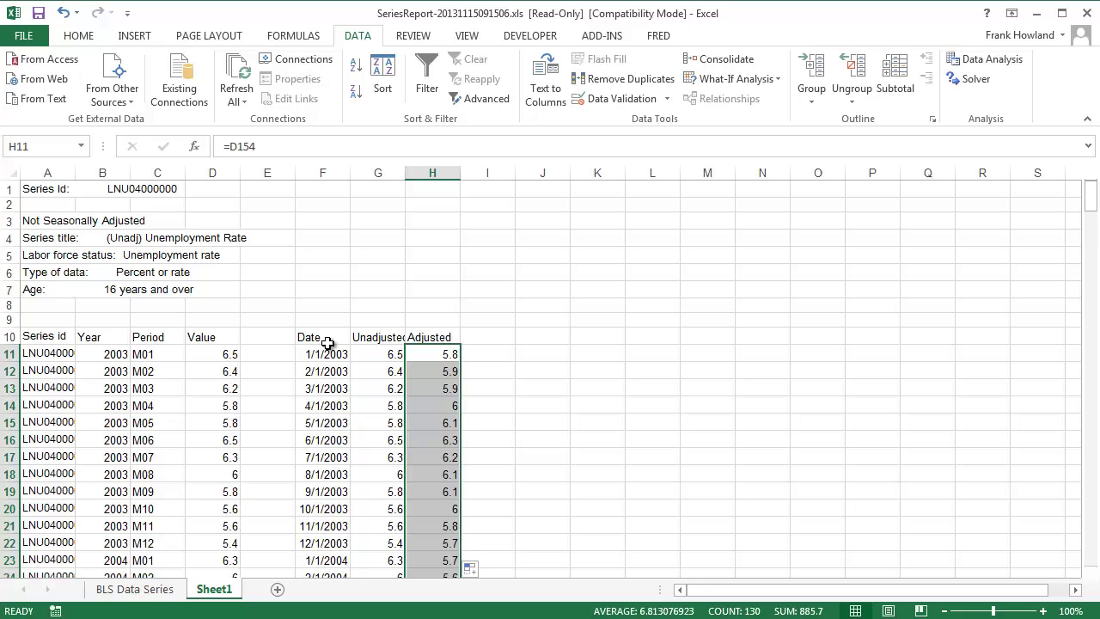
left_click_drag(337, 355, 444, 526)
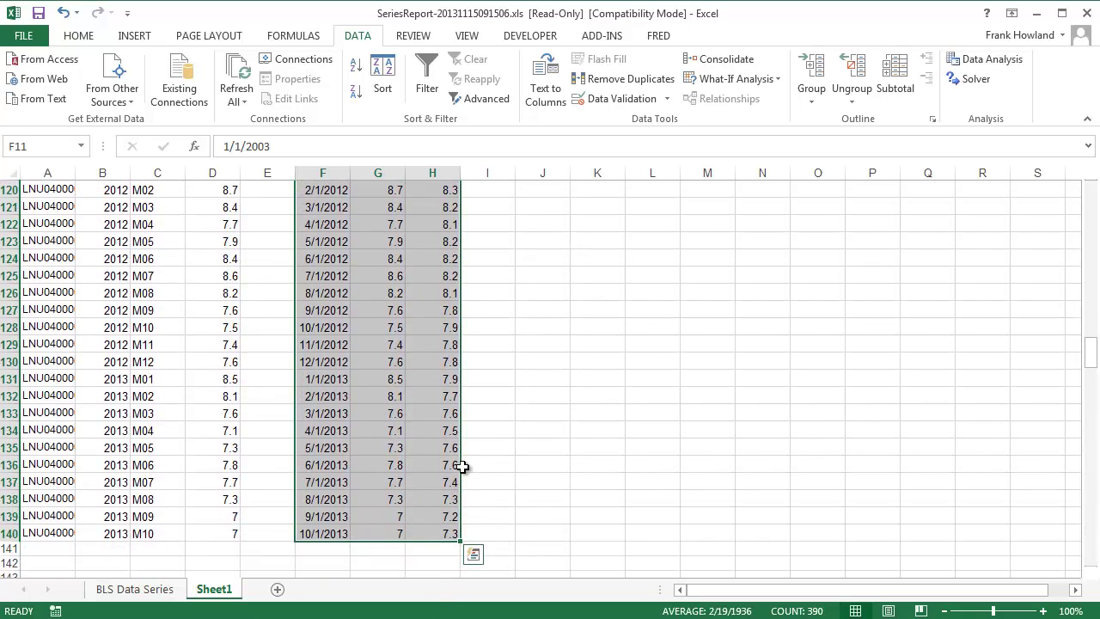
Step: Insert a basic 2-D line chart of the dates and both rate columns
left_click(137, 37)
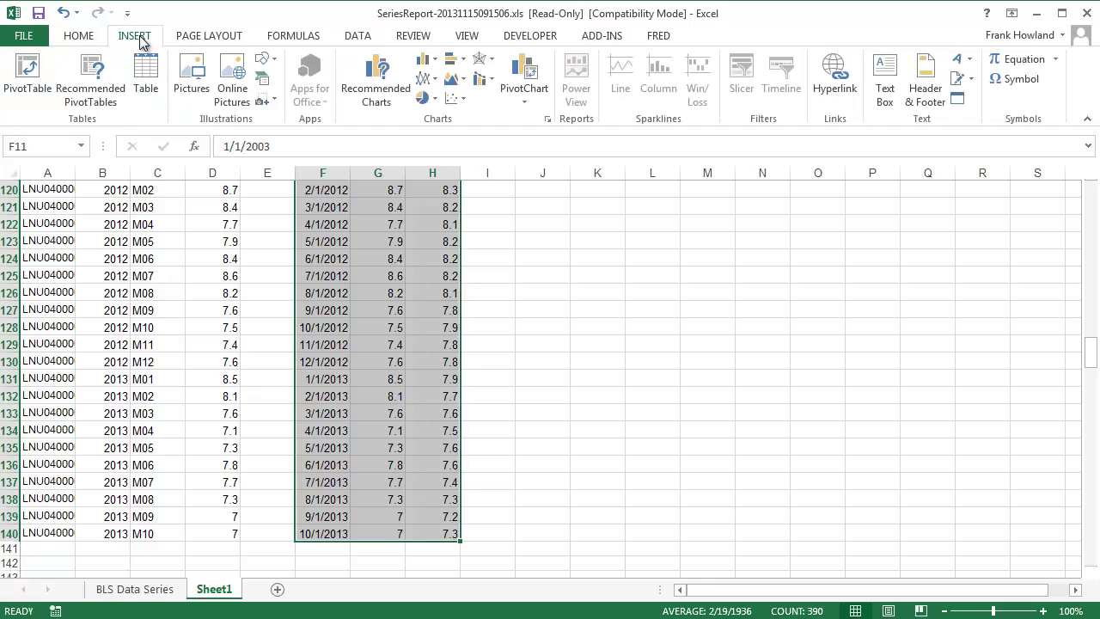
left_click(426, 79)
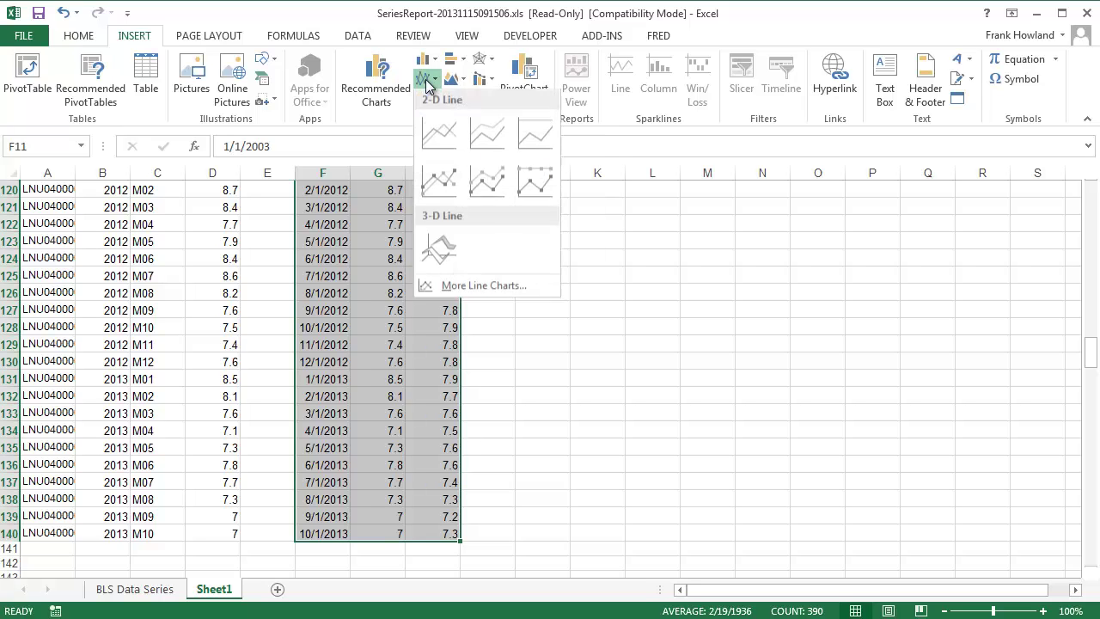
left_click(449, 125)
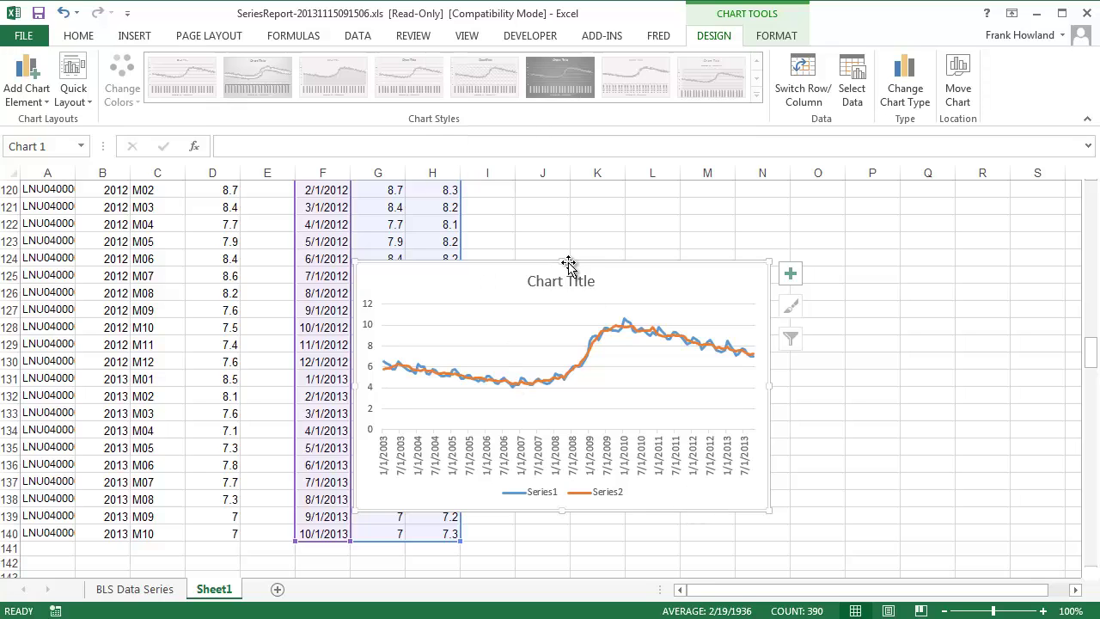
Step: Title the chart 'Seasonally Adjusted and Unadjusted Unemployment Rates', then move and enlarge it
left_click_drag(513, 257, 611, 259)
left_click(651, 267)
left_click_drag(708, 268, 636, 267)
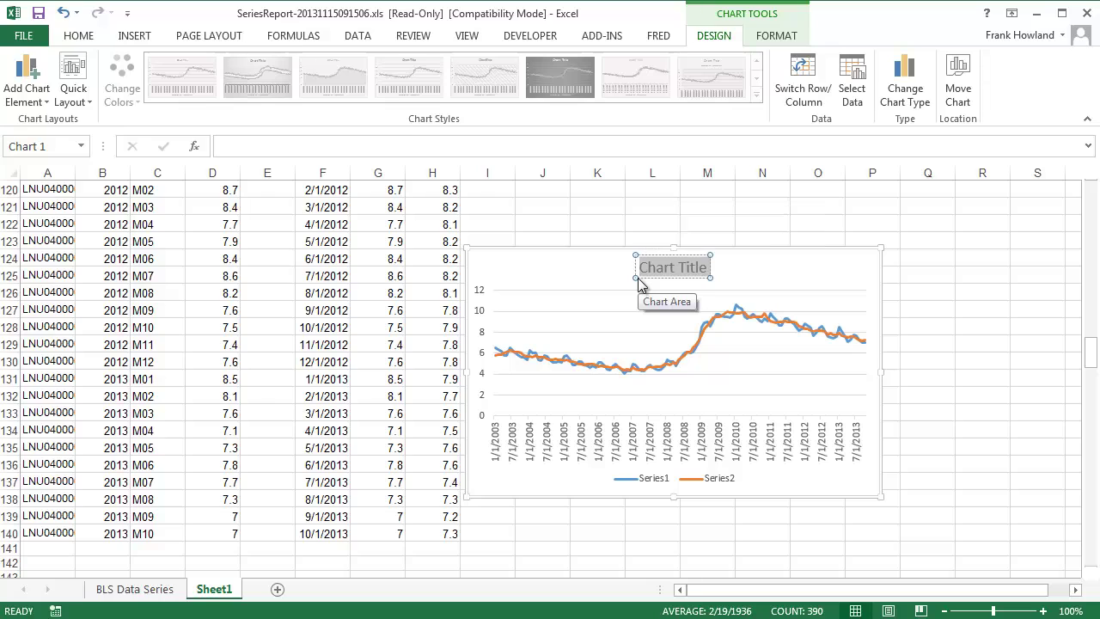
type("Seasonally Adjusted and Unda")
key("BackSpace")
key("BackSpace")
type("adjusted Unemployment Rates")
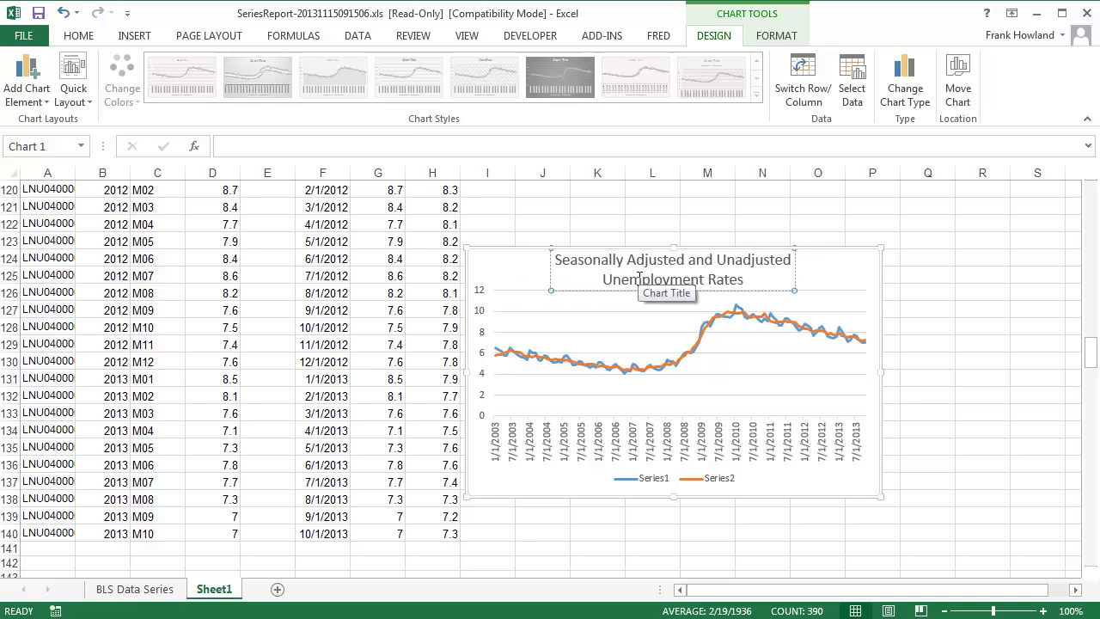
left_click(675, 365)
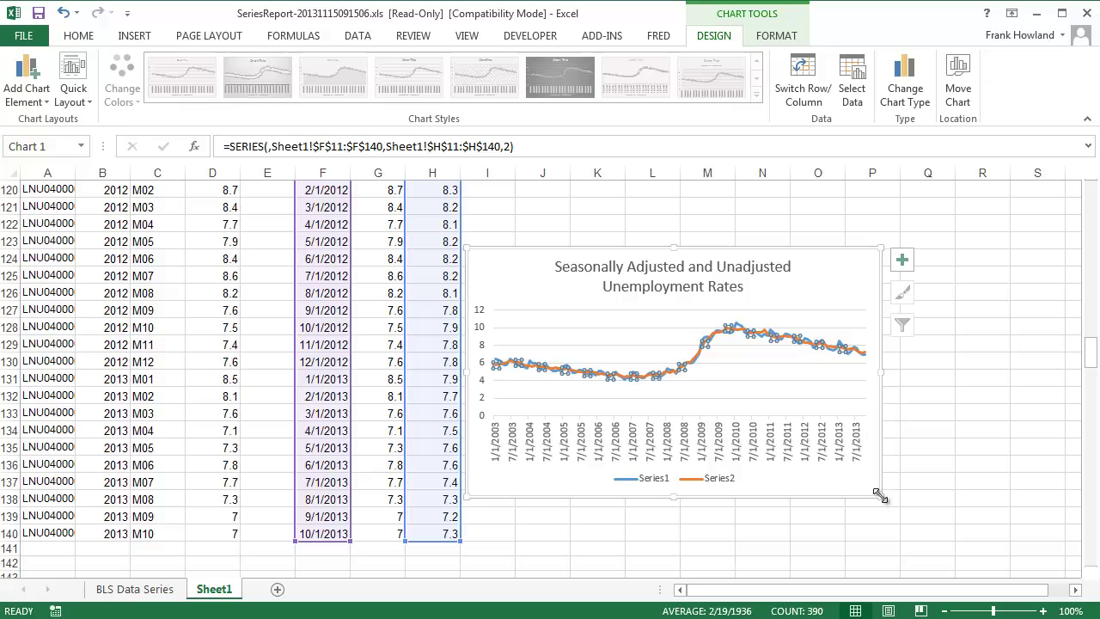
left_click_drag(897, 511, 954, 560)
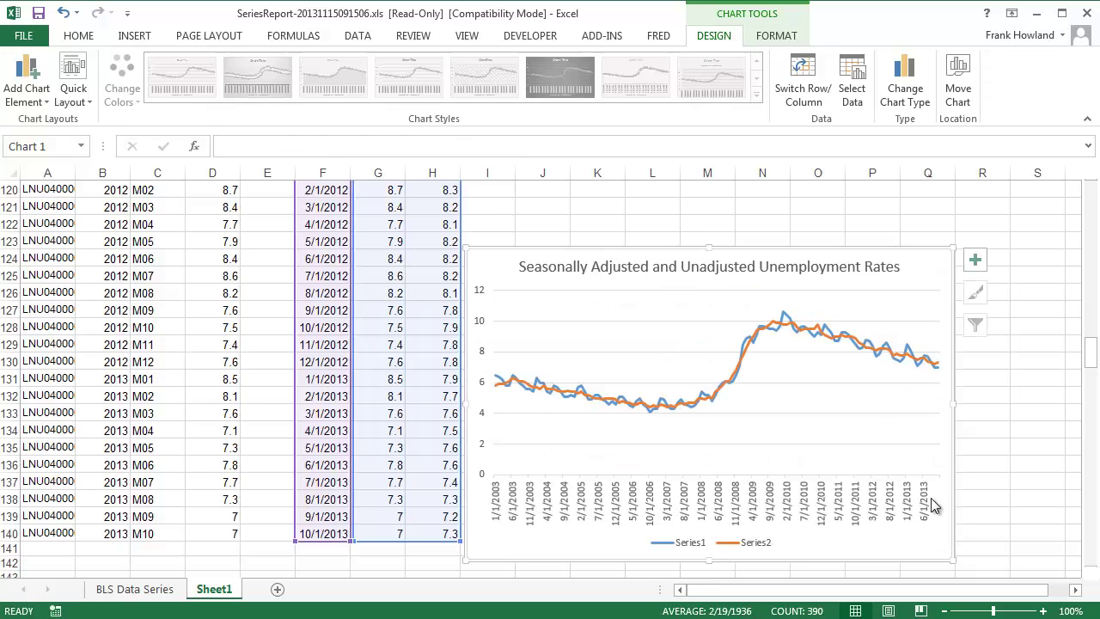
Step: Name the first chart series from the 'Unadjusted' header in G10
left_click(785, 318)
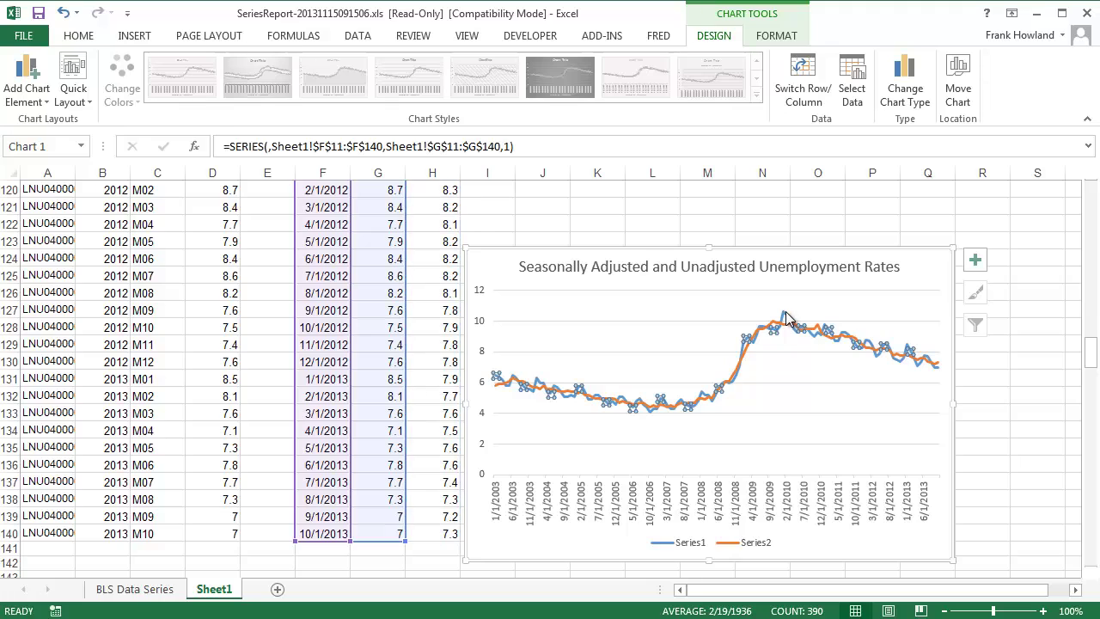
left_click(268, 147)
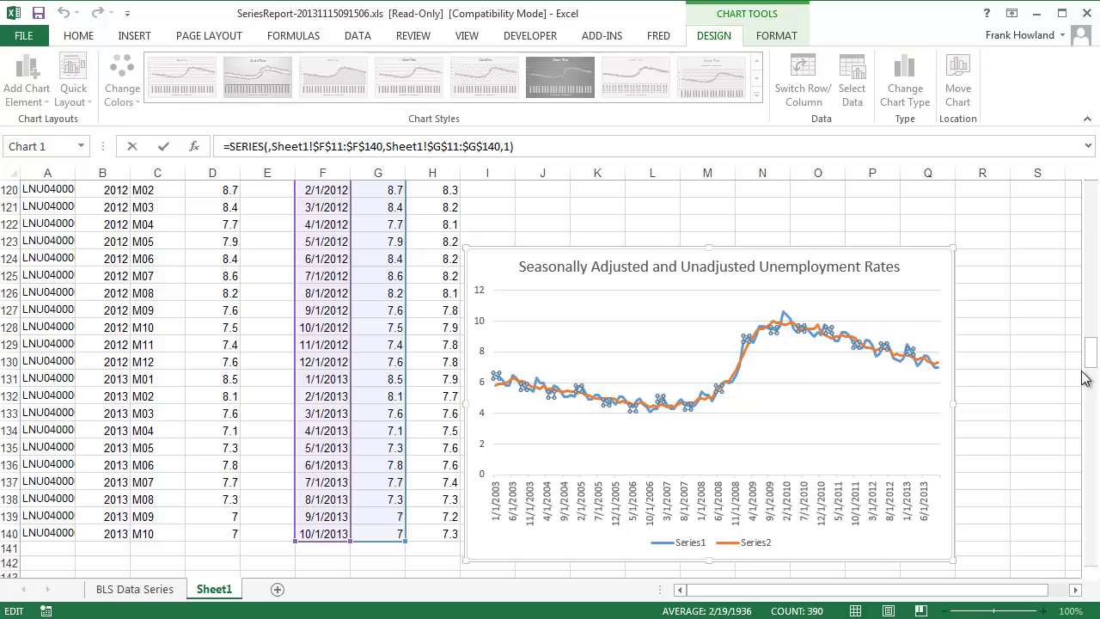
left_click_drag(1090, 372, 1090, 194)
left_click(385, 336)
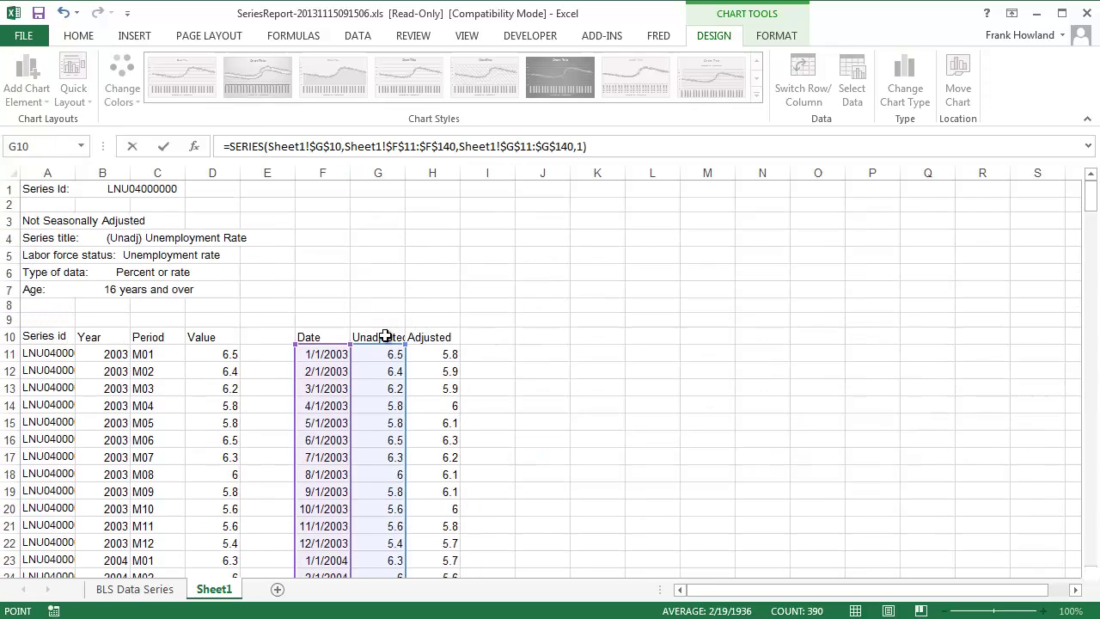
key("Return")
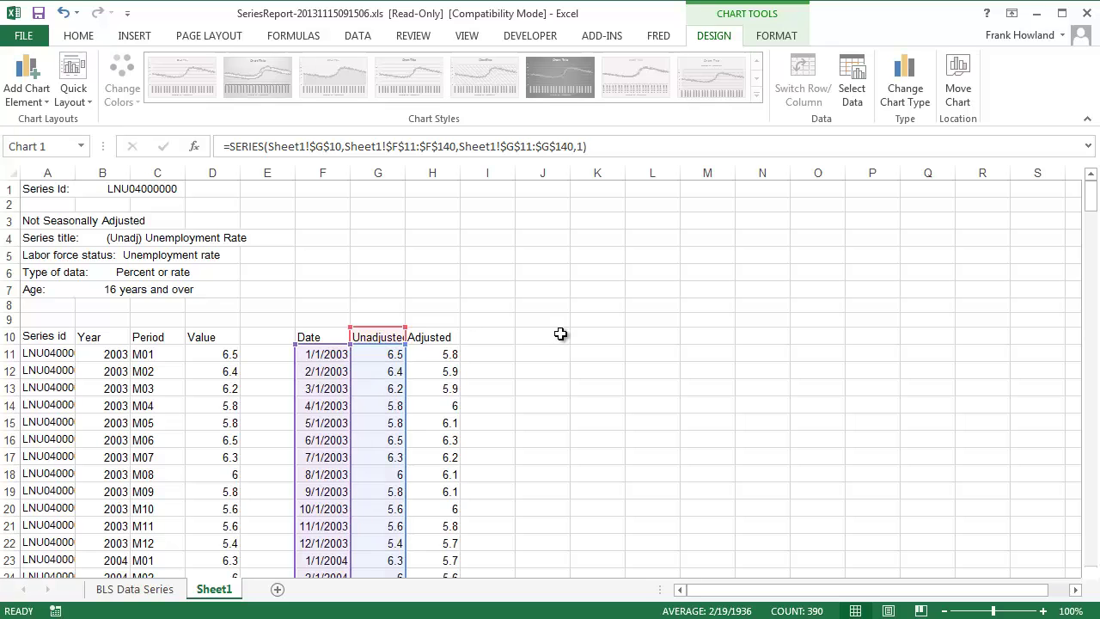
scroll(567, 356, "down", 10)
scroll(586, 371, "down", 20)
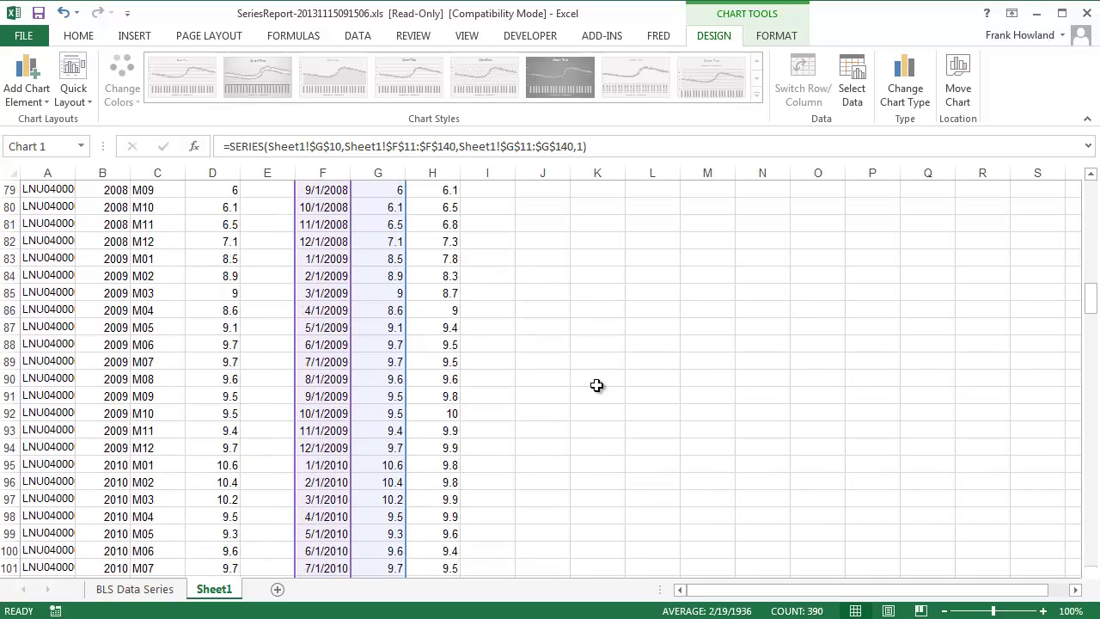
scroll(748, 520, "down", 2)
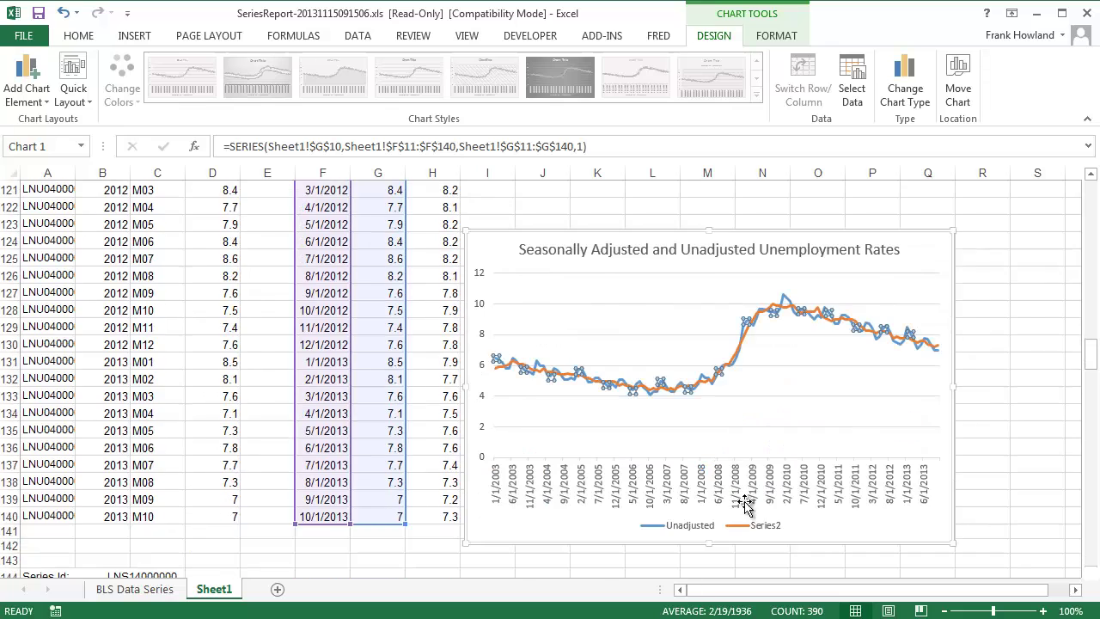
Step: Name the second chart series from the 'Adjusted' header in H10
left_click(745, 344)
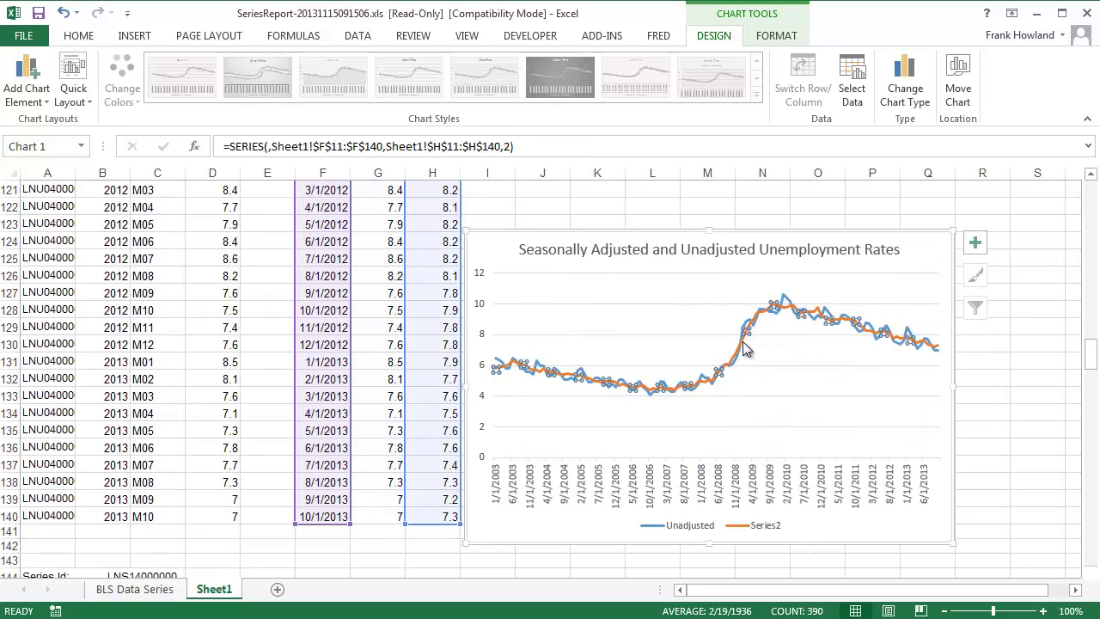
left_click(268, 147)
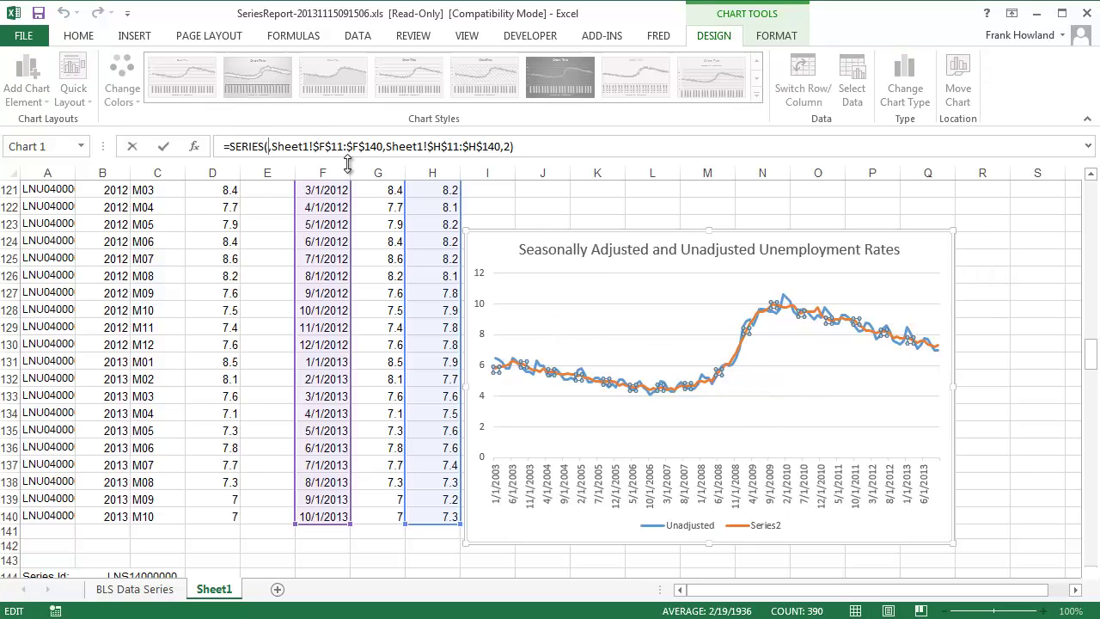
left_click_drag(1094, 359, 1093, 196)
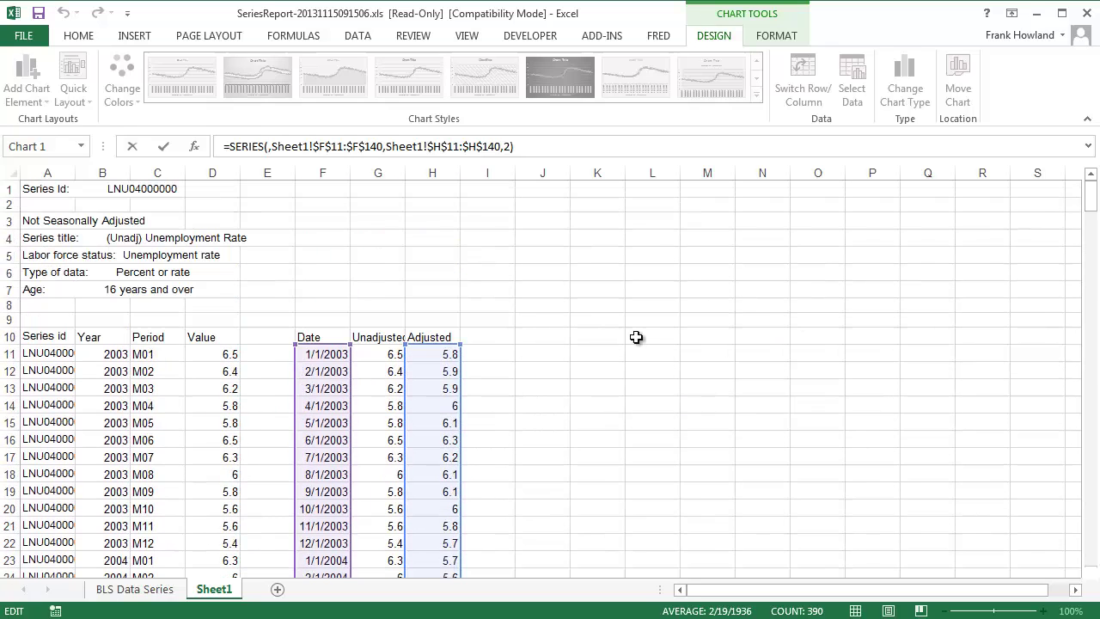
left_click(430, 338)
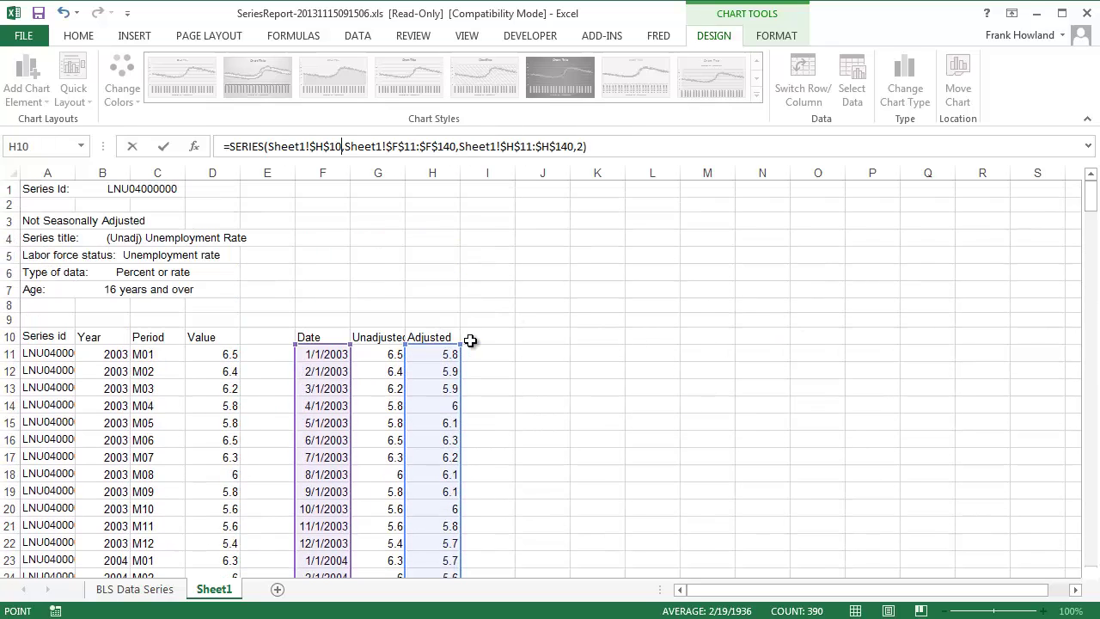
key("Return")
scroll(599, 360, "down", 20)
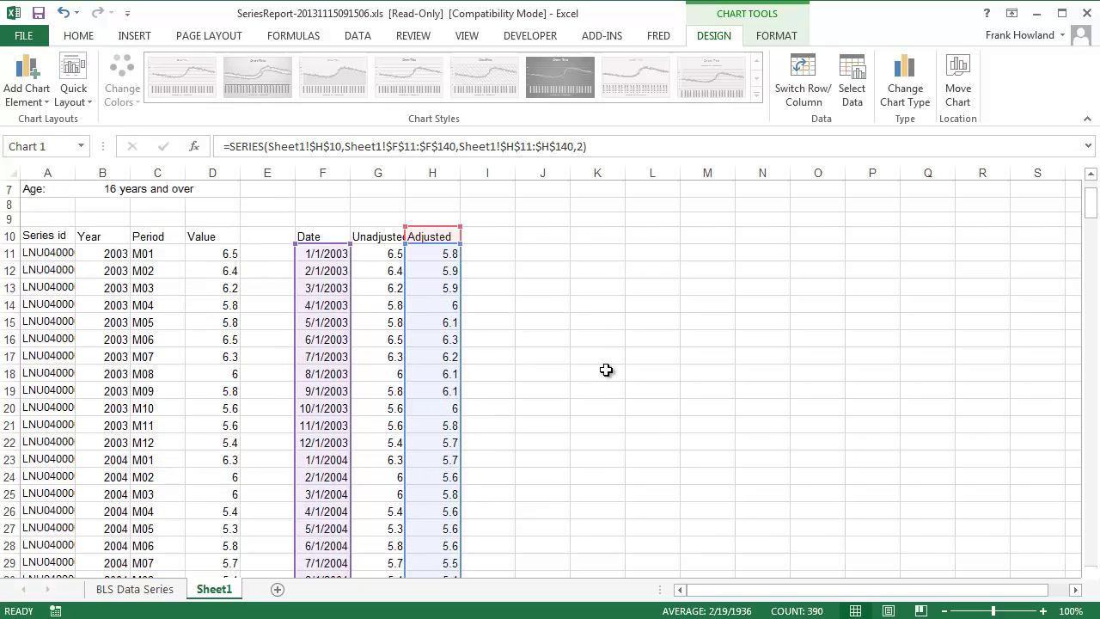
scroll(627, 375, "down", 12)
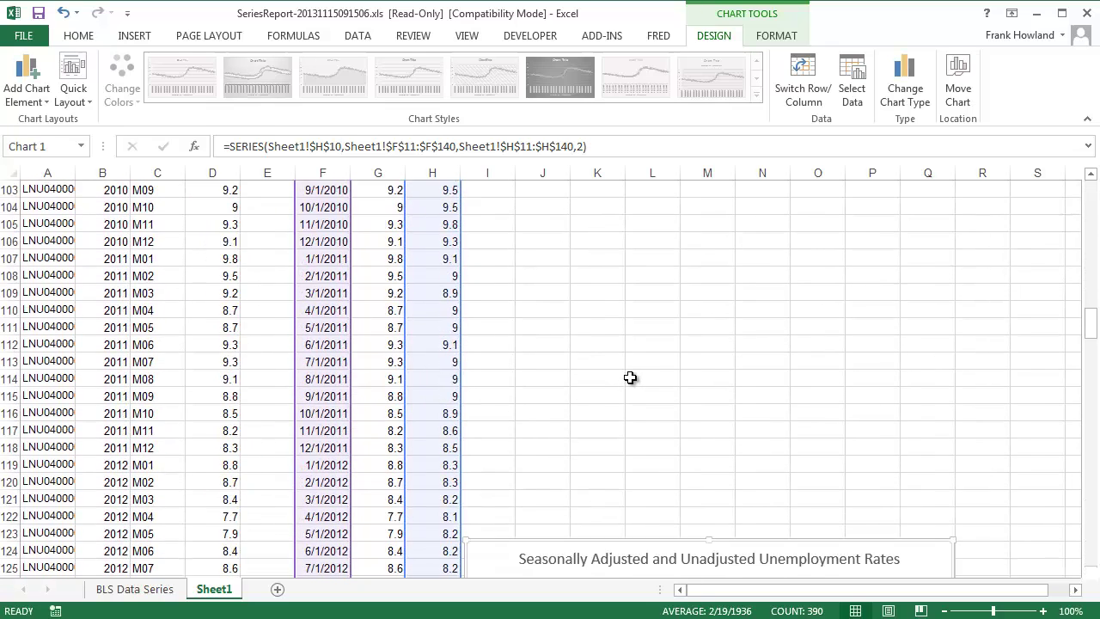
scroll(630, 377, "down", 8)
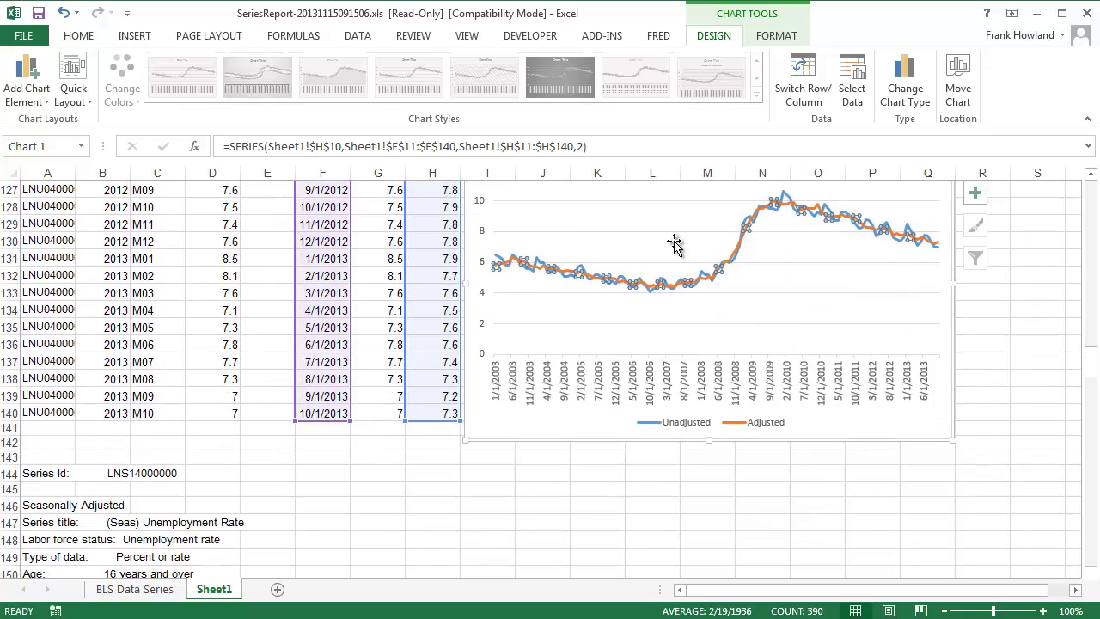
Step: Drag the chart up beside the first rows of the data table
scroll(649, 237, "up", 3)
left_click_drag(609, 287, 614, 197)
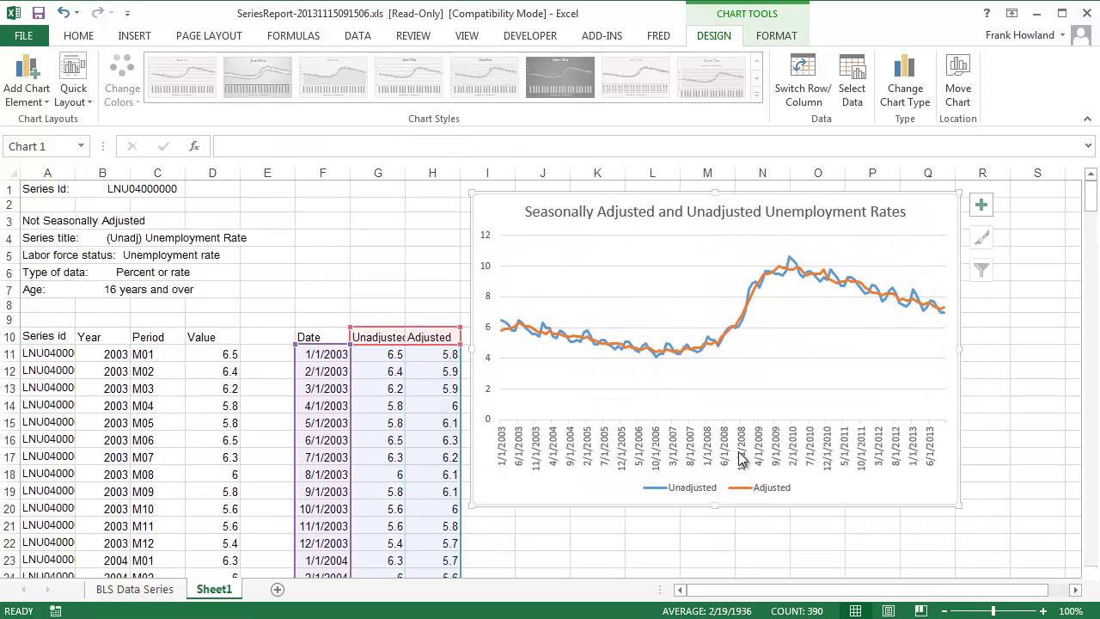
left_click(846, 451)
Step: Set the date axis major unit to 12 months so it labels one date per year
right_click(846, 451)
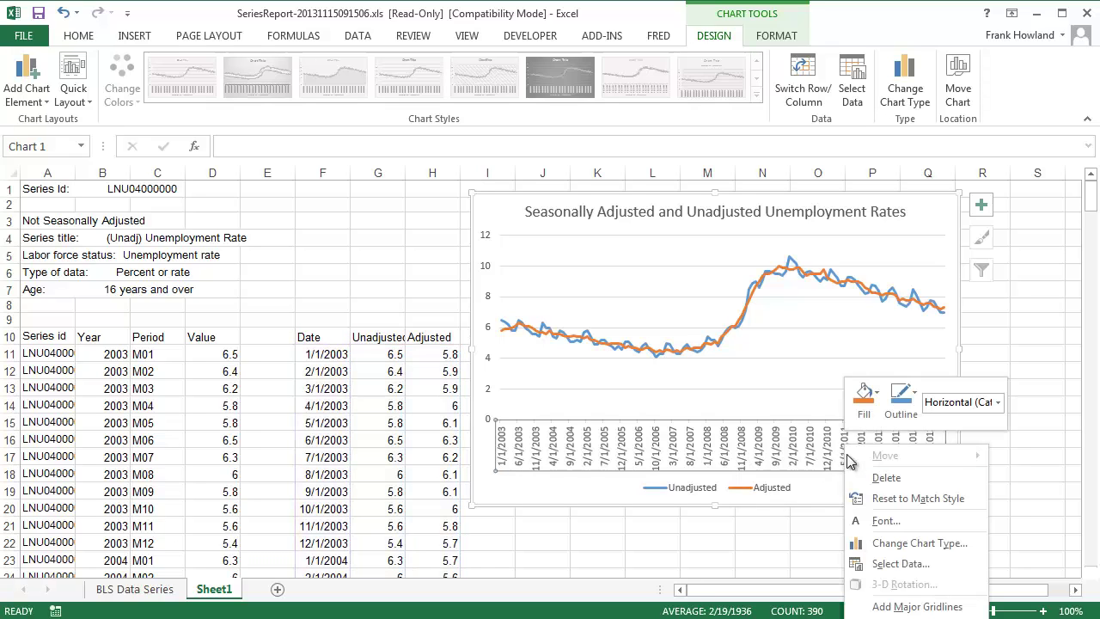
key("Escape")
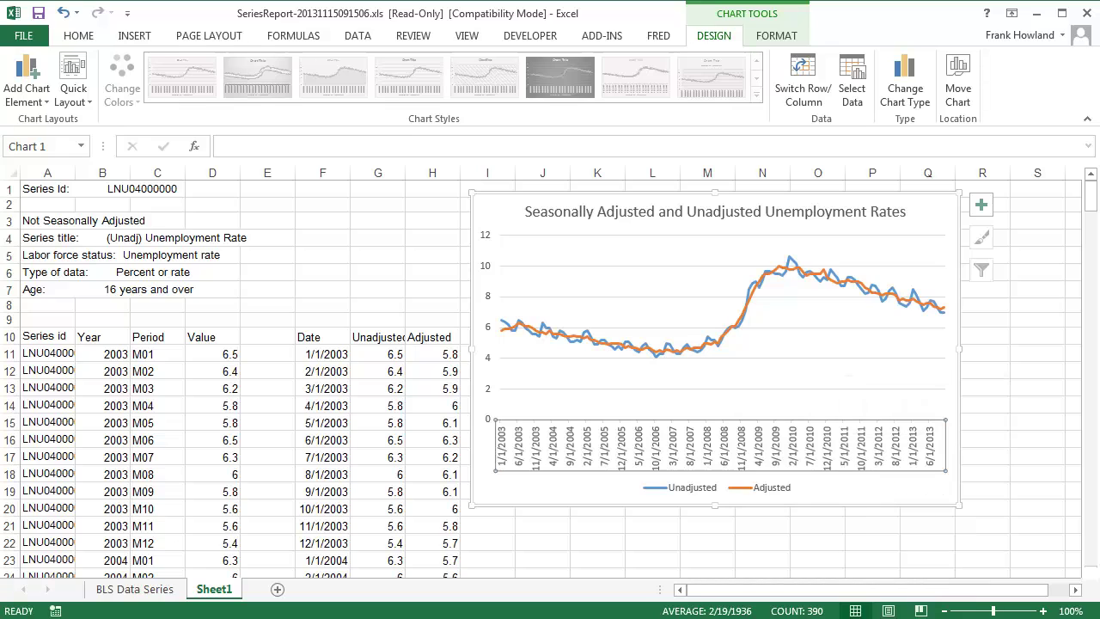
key("ctrl+1")
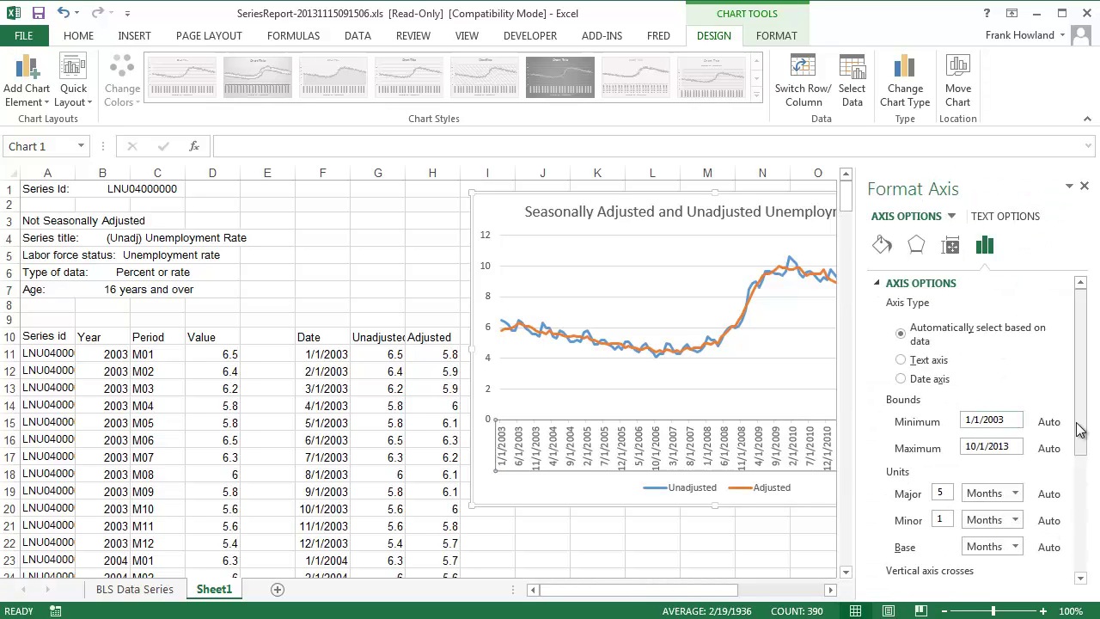
scroll(1074, 438, "down", 1)
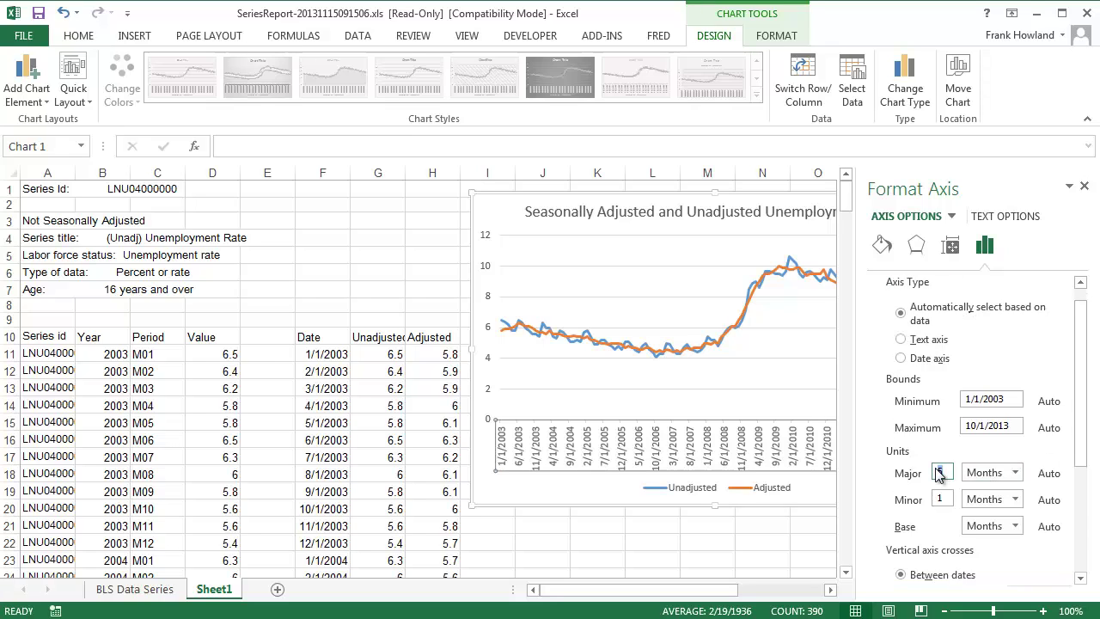
key("Return")
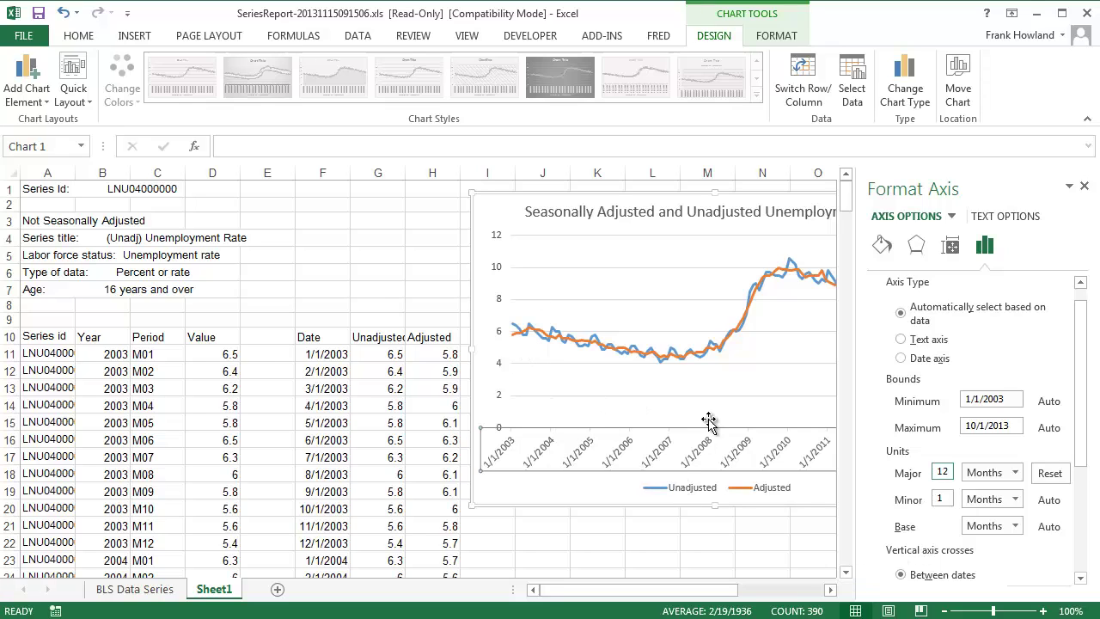
scroll(952, 471, "down", 3)
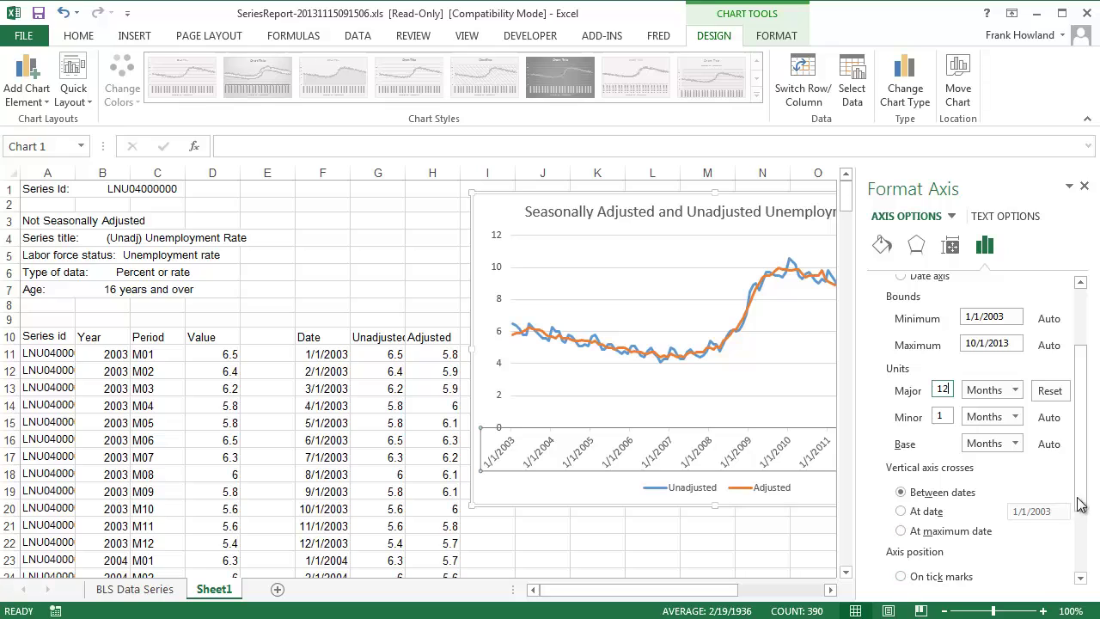
left_click_drag(1089, 501, 1090, 564)
left_click(883, 536)
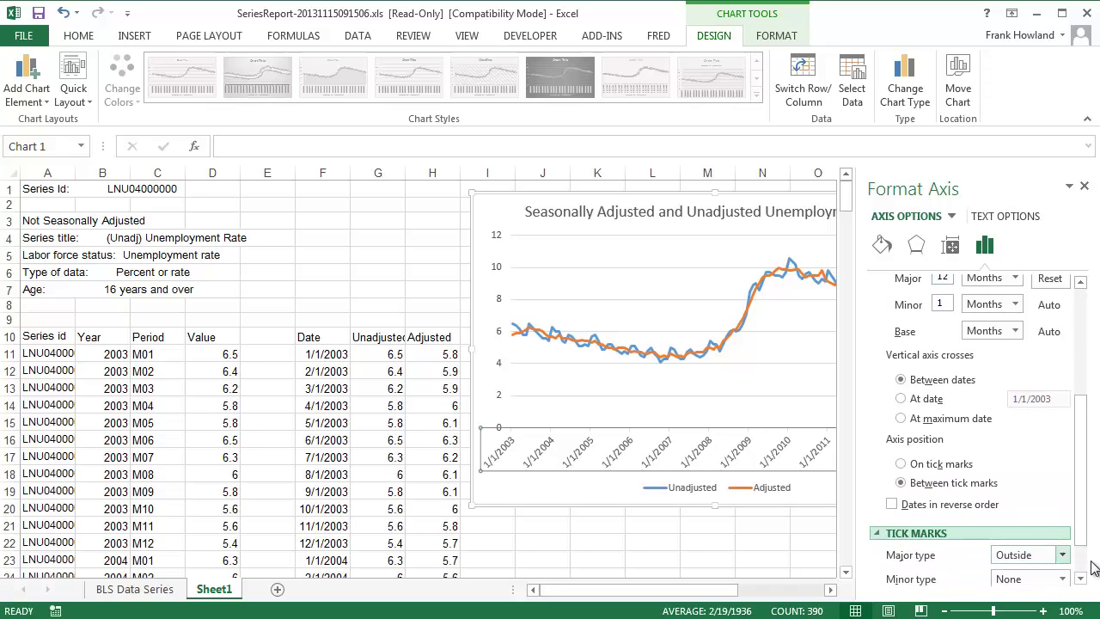
scroll(1088, 565, "down", 2)
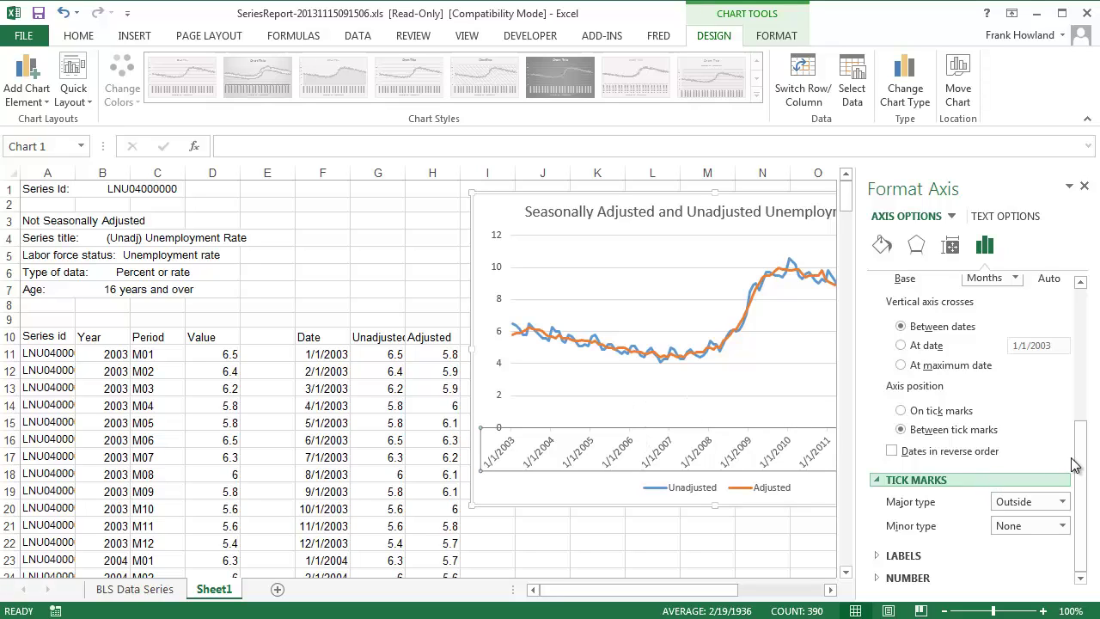
scroll(1086, 427, "up", 3)
left_click_drag(1085, 428, 1094, 323)
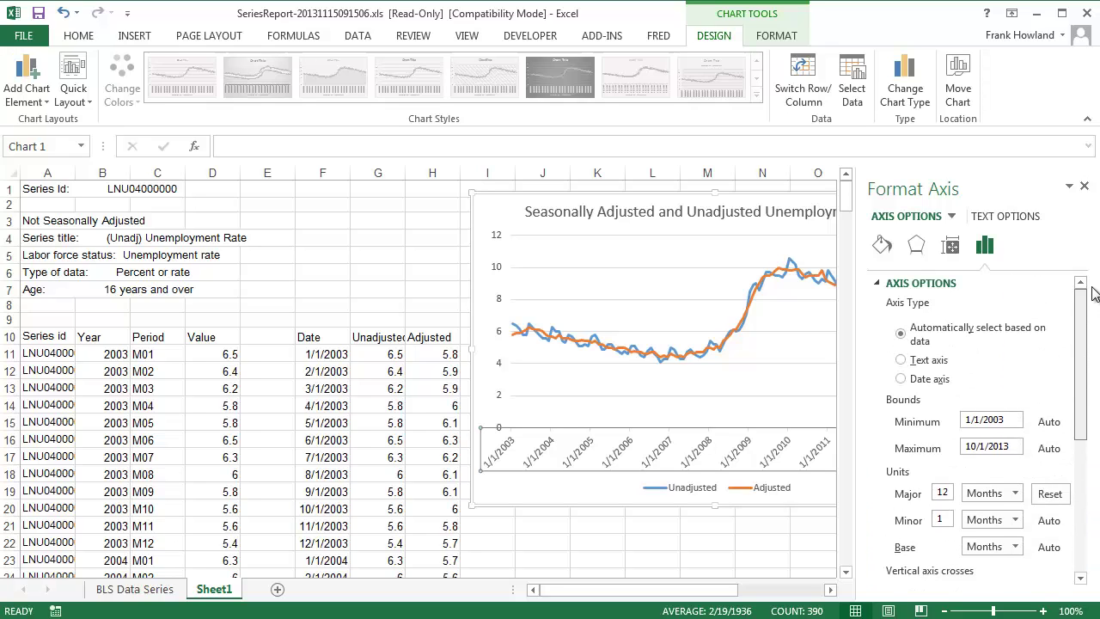
Step: Switch the horizontal axis to a date axis so the lines run against yearly dates from 1/1/2003
left_click(901, 379)
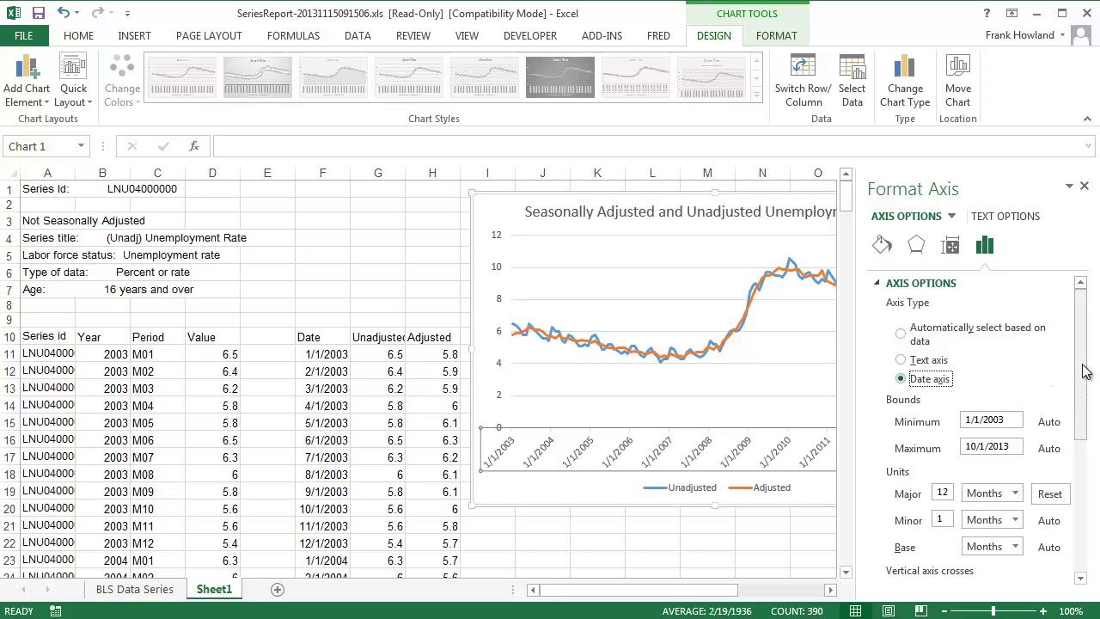
left_click_drag(1082, 389, 1076, 355)
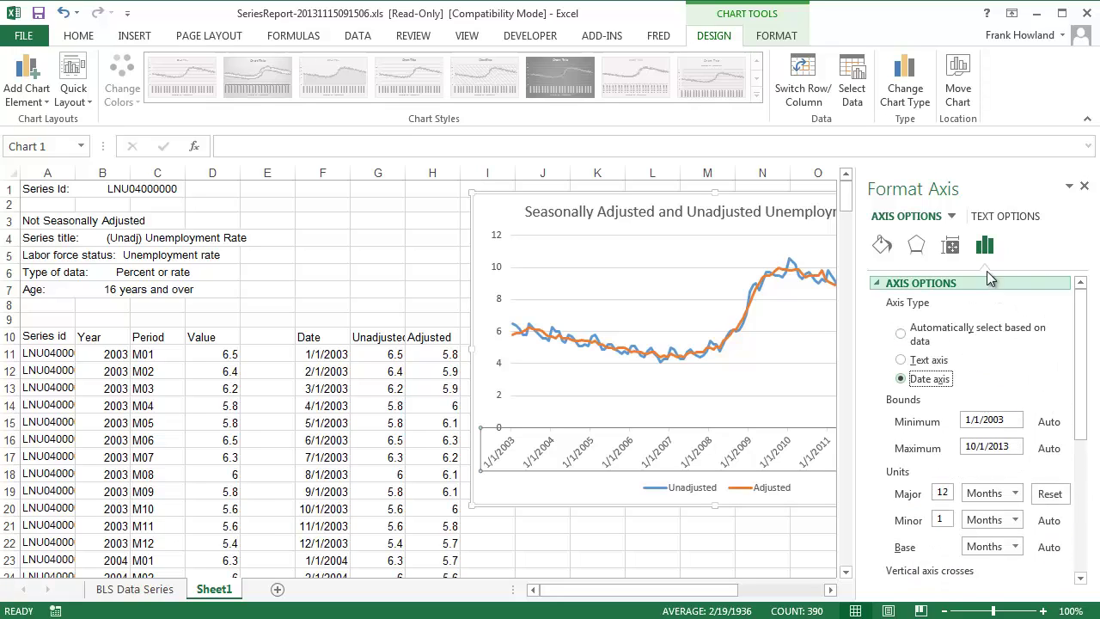
left_click(639, 247)
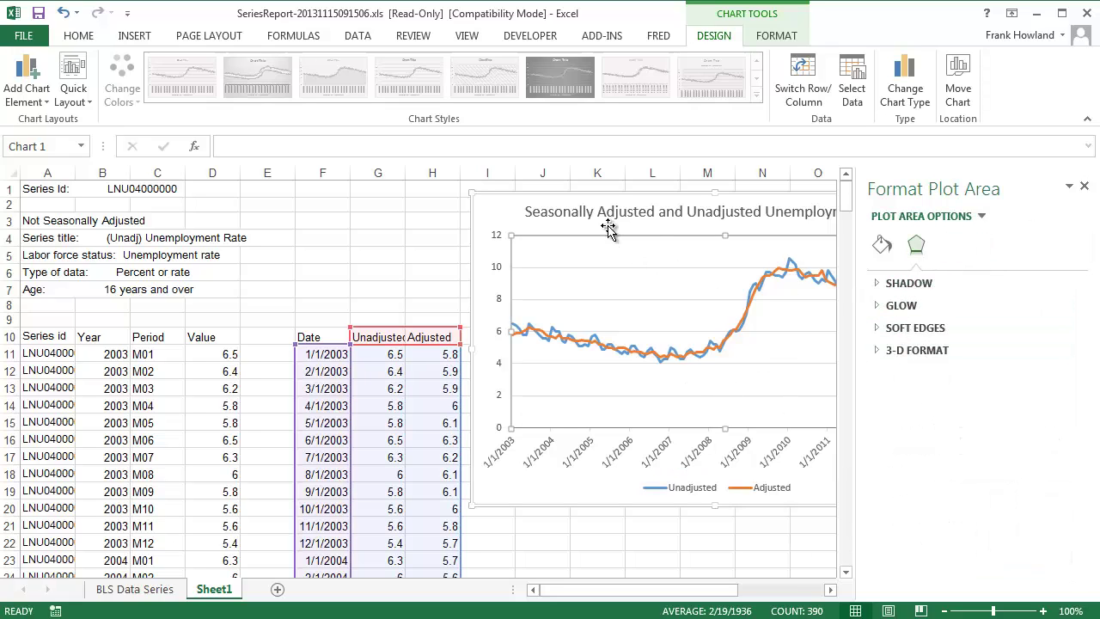
Step: Paste a copy of the unemployment chart at cell I21 and select the whole pasted chart
left_click(506, 528)
key("ctrl+v")
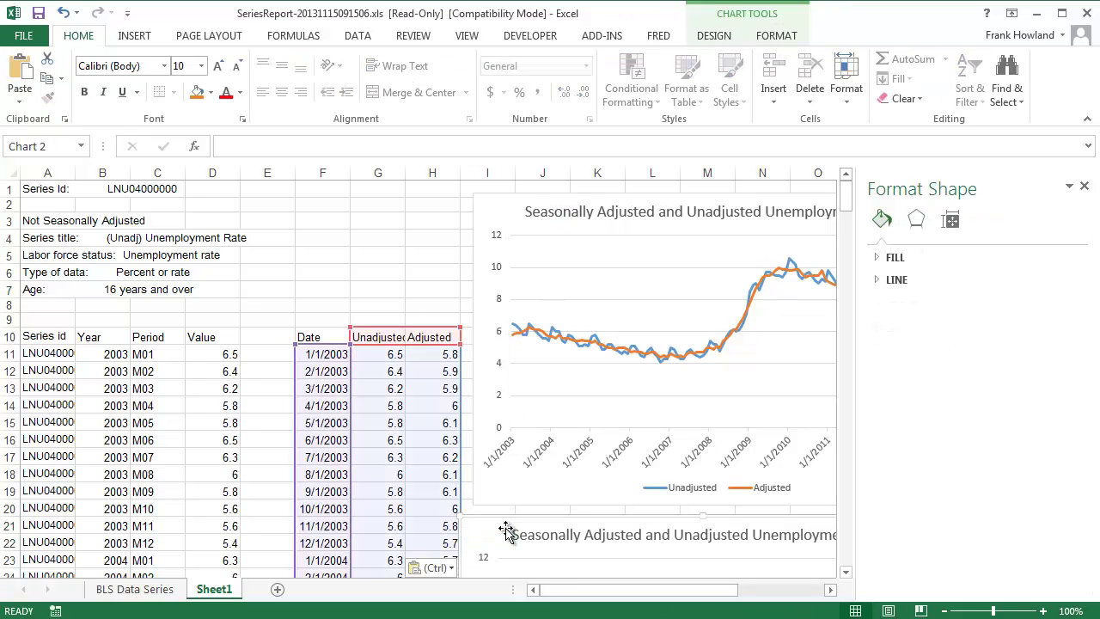
scroll(550, 526, "down", 1)
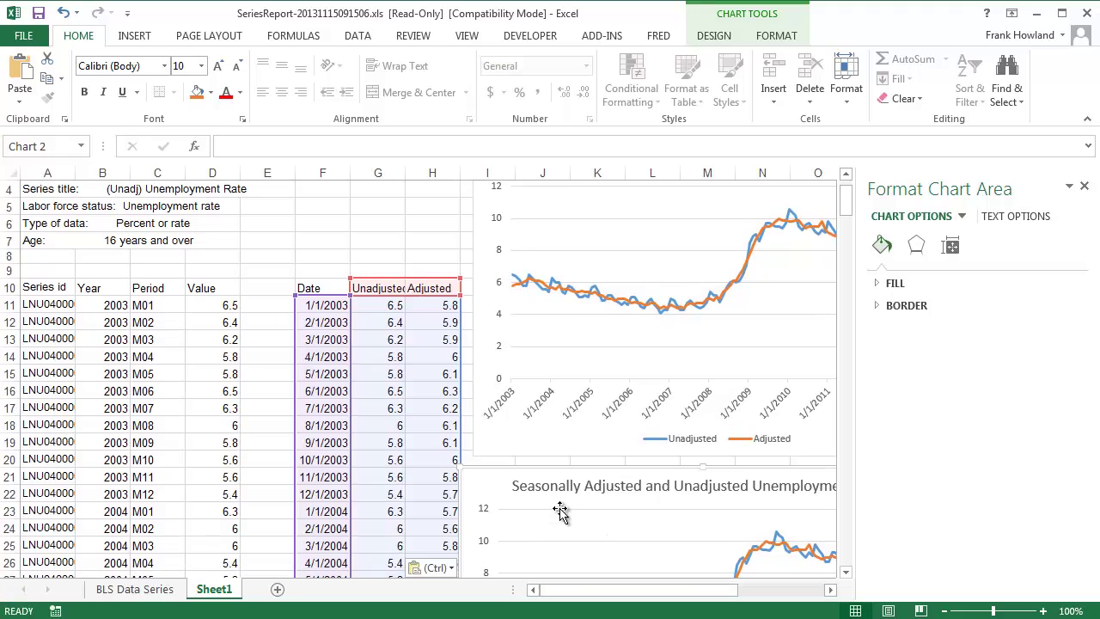
left_click(544, 502)
left_click(499, 473)
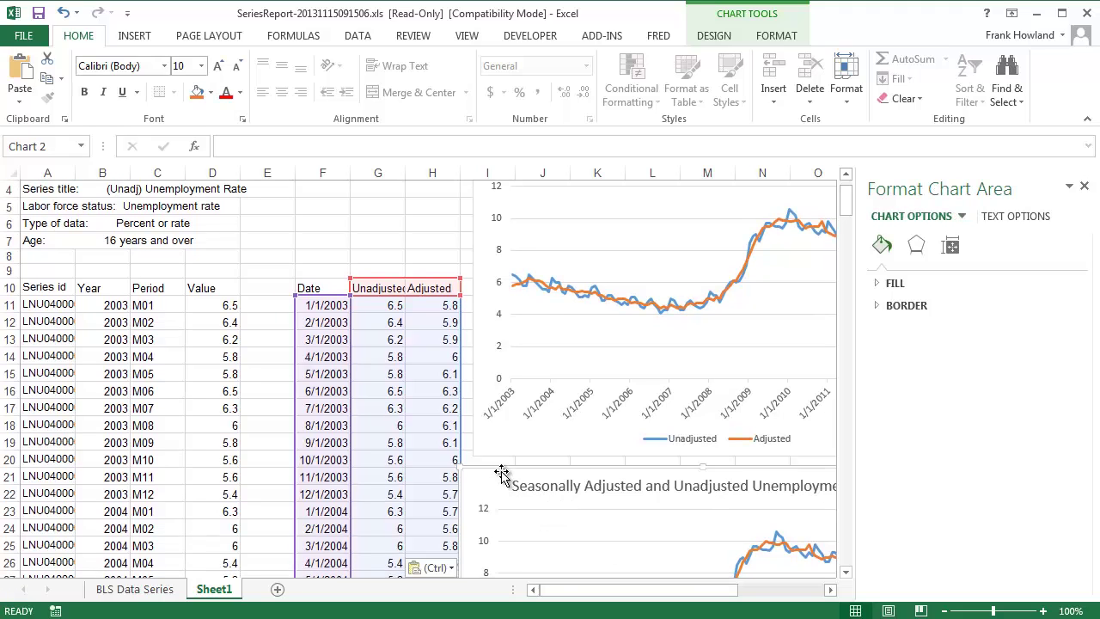
left_click(713, 36)
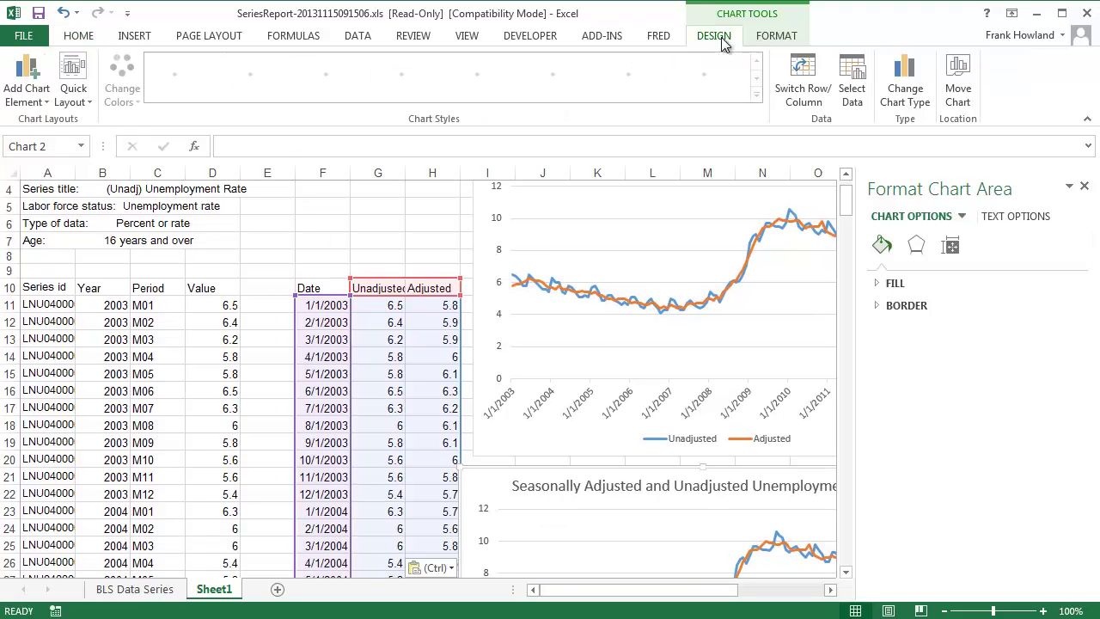
Step: Choose X Y (Scatter) with Straight Lines as the copied chart's new type
left_click(913, 78)
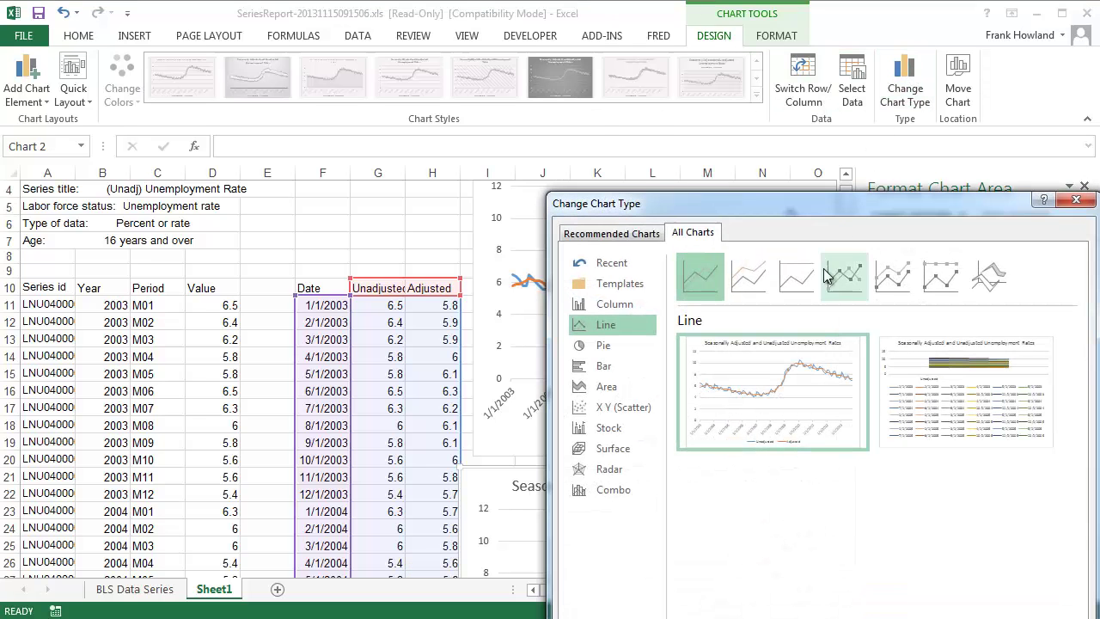
left_click(612, 411)
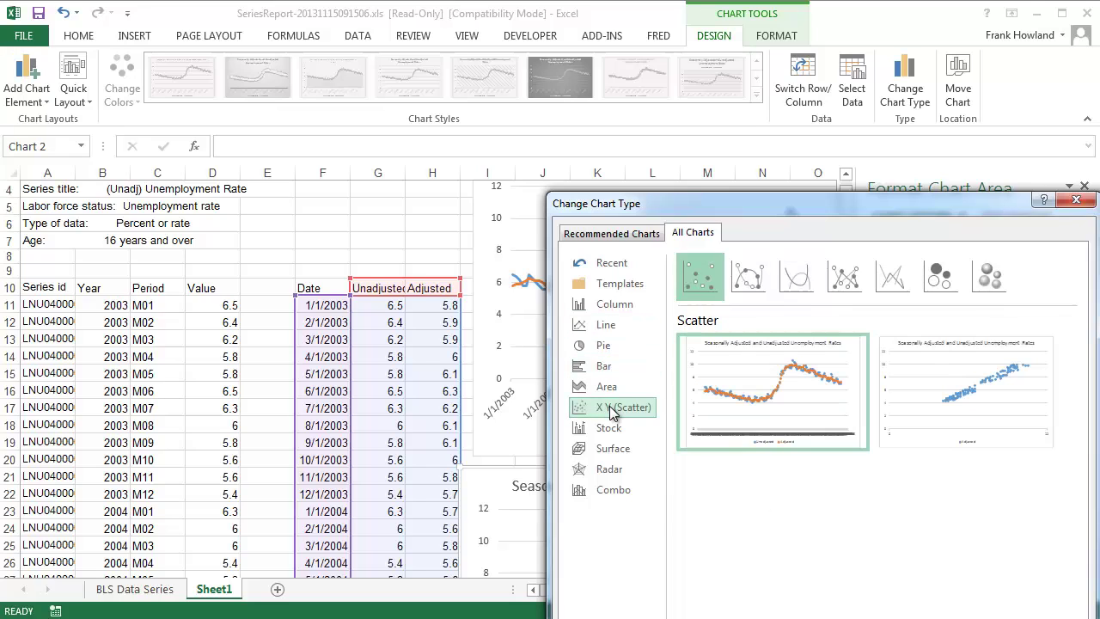
mouse_move(702, 391)
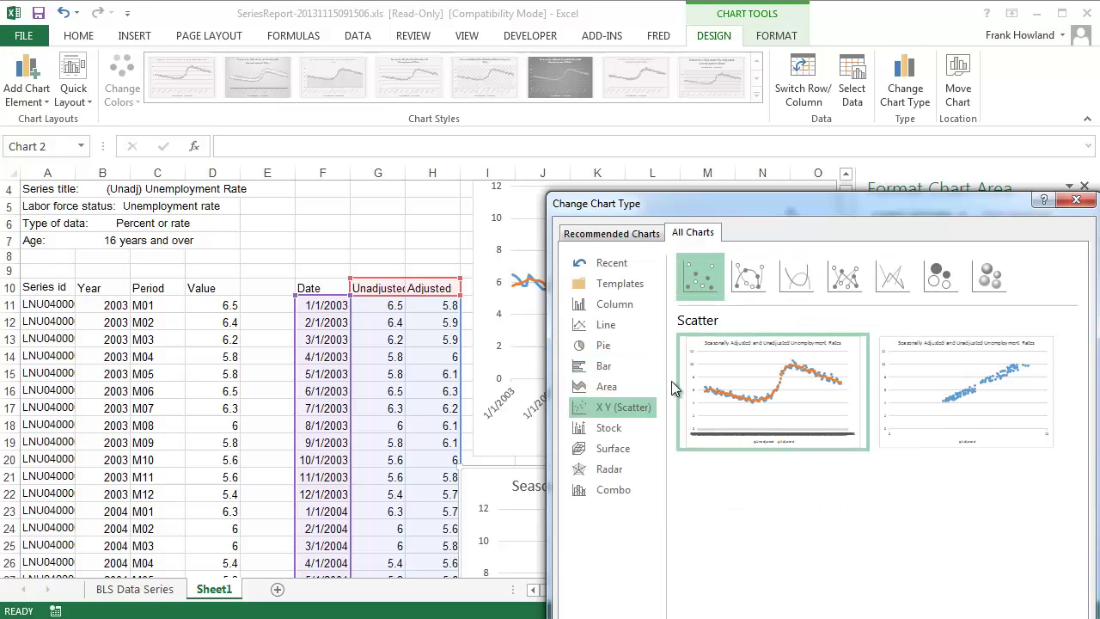
left_click(893, 277)
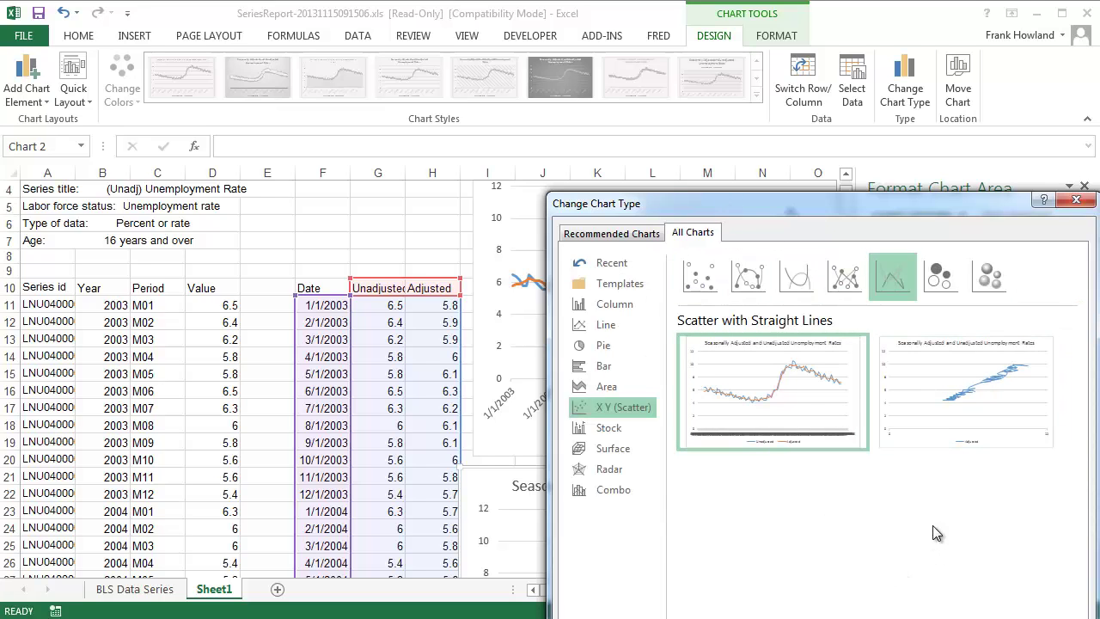
left_click_drag(912, 202, 831, 80)
Step: Apply the scatter type, then select the scatter chart's horizontal axis for formatting
left_click(905, 570)
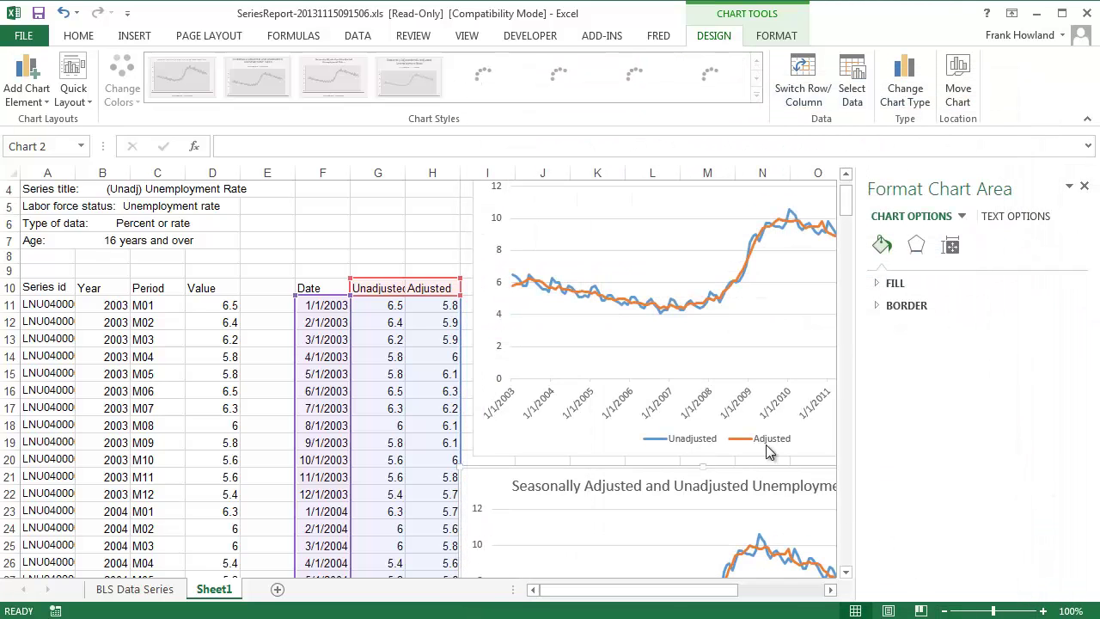
scroll(757, 447, "down", 5)
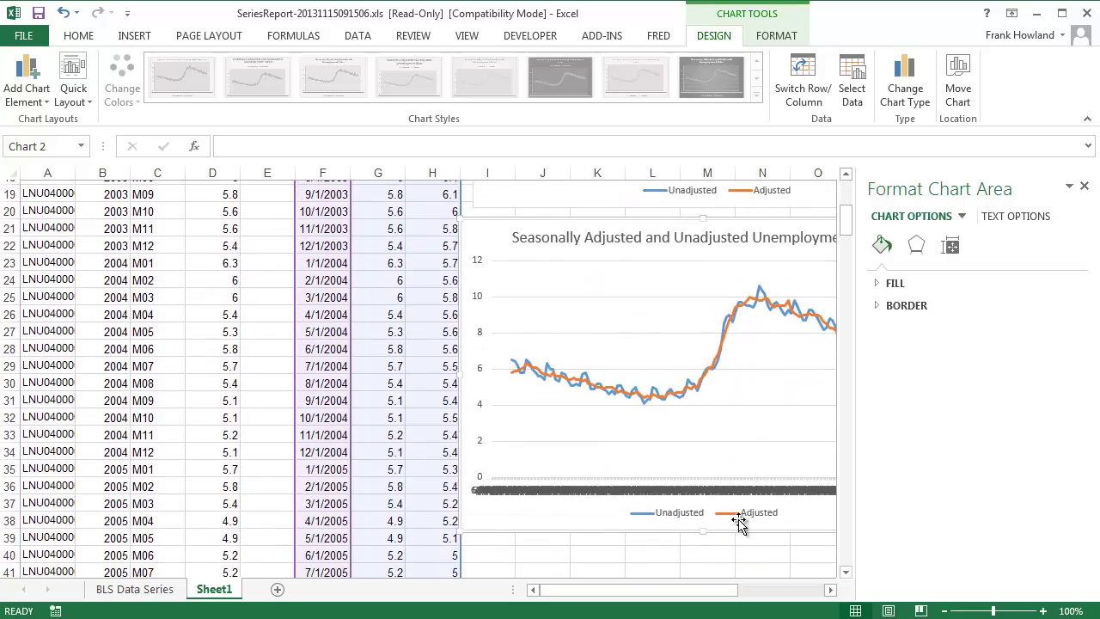
left_click(714, 485)
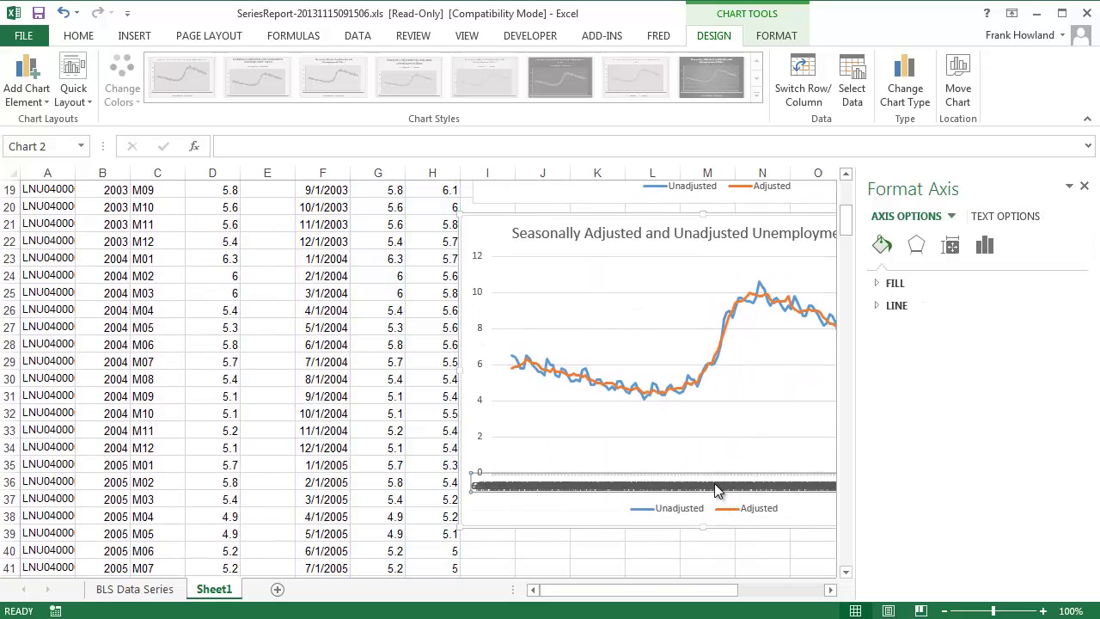
scroll(644, 299, "up", 2)
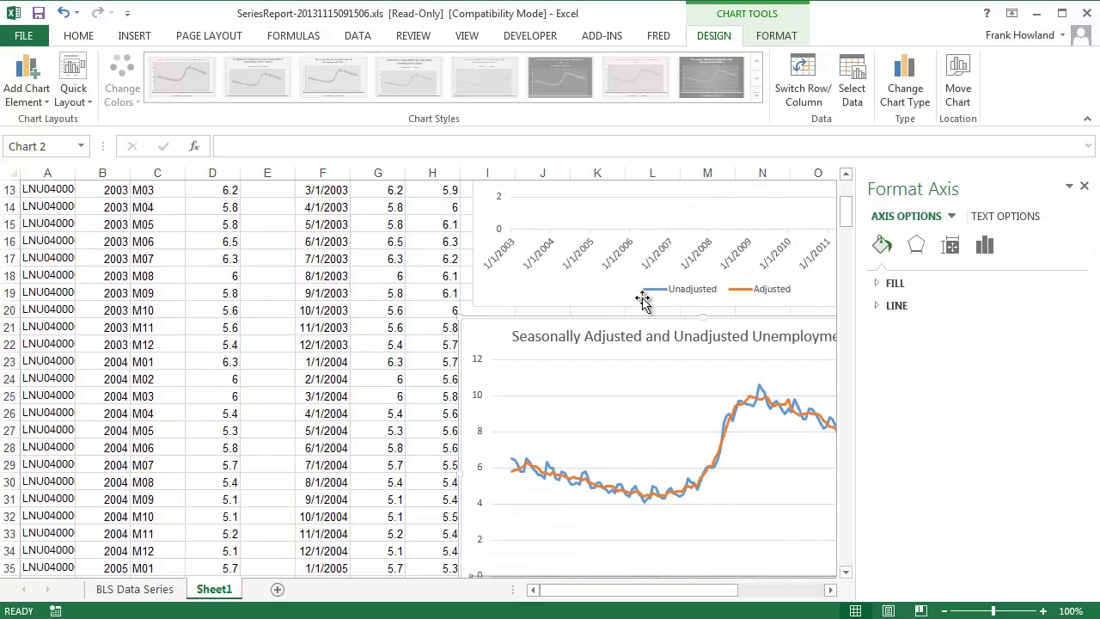